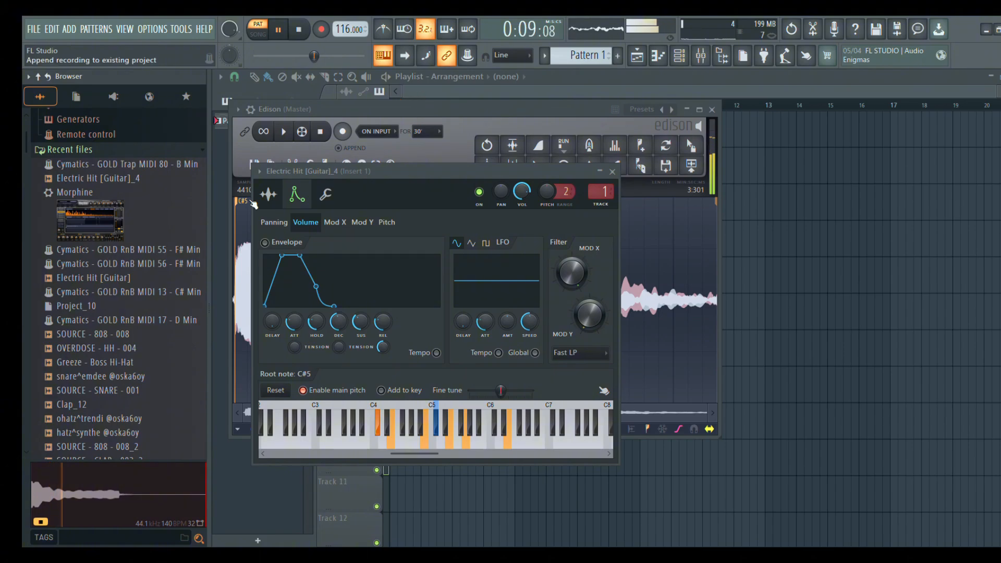
# Add the Rhodes Style [Keys] sample as a channel above the guitar and copy the guitar's upper melody notes into it.
pyautogui.click(680, 57)
pyautogui.scroll(-2, 139, 397)
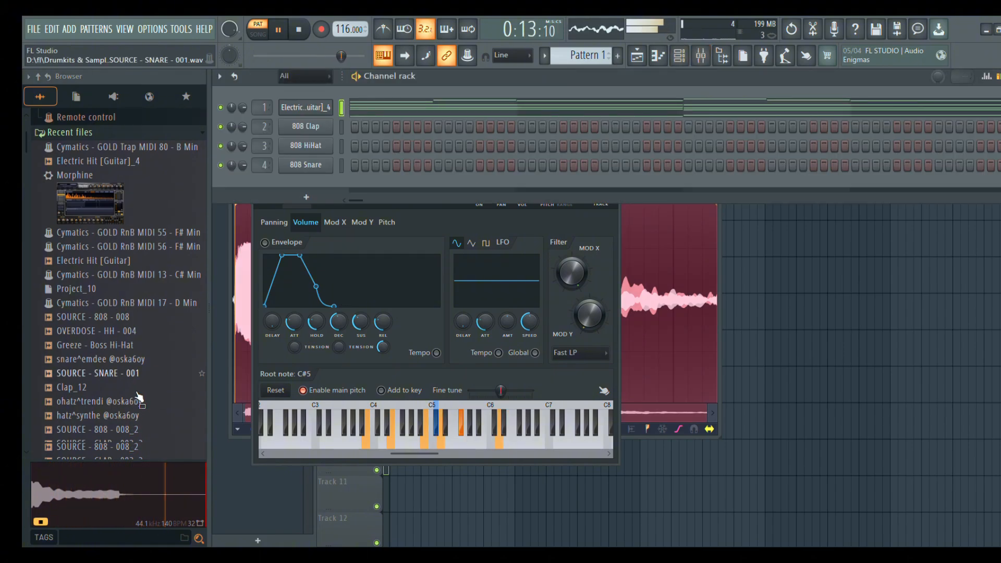
pyautogui.moveTo(305, 143); pyautogui.dragTo(312, 95)
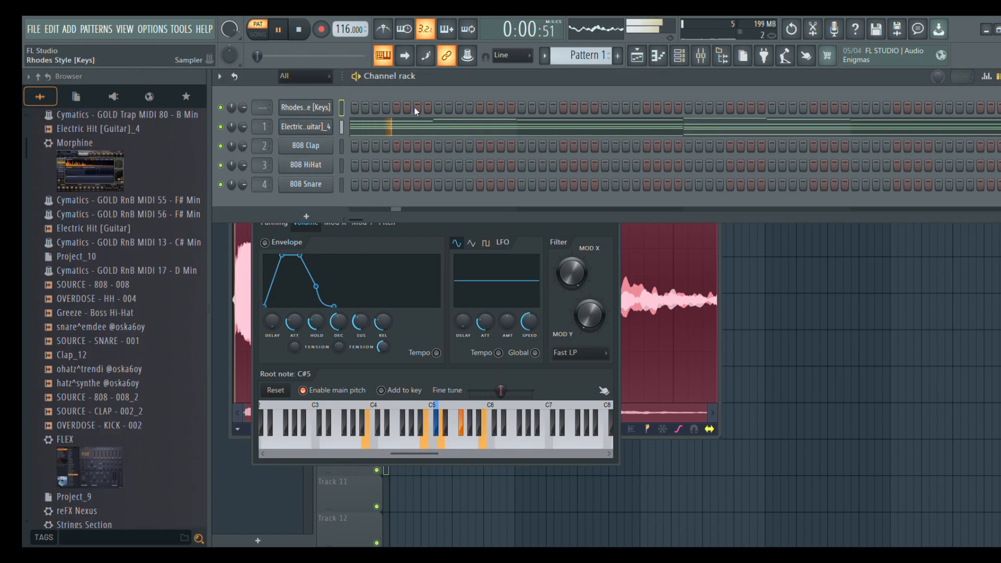
pyautogui.press('F7')
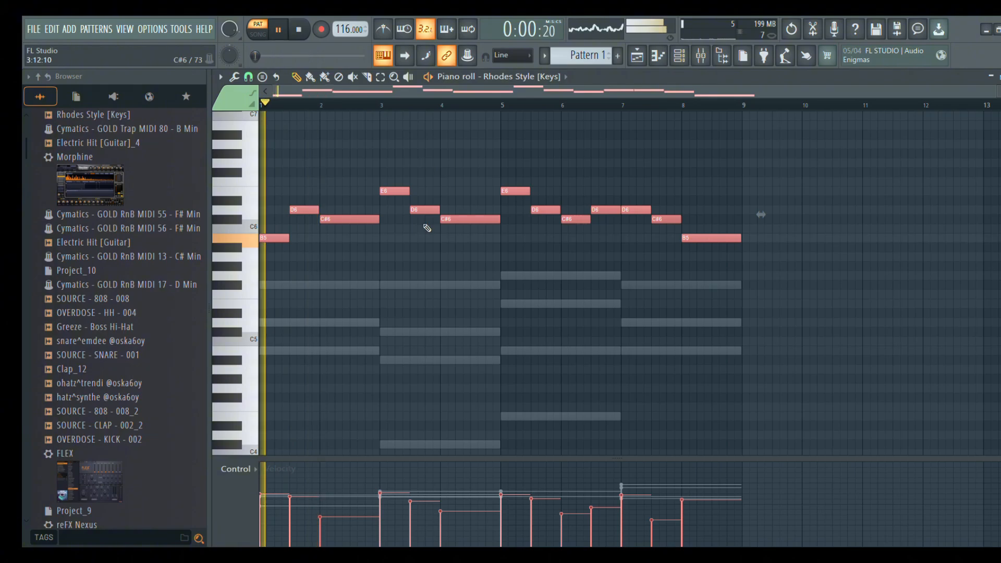
pyautogui.press('F6')
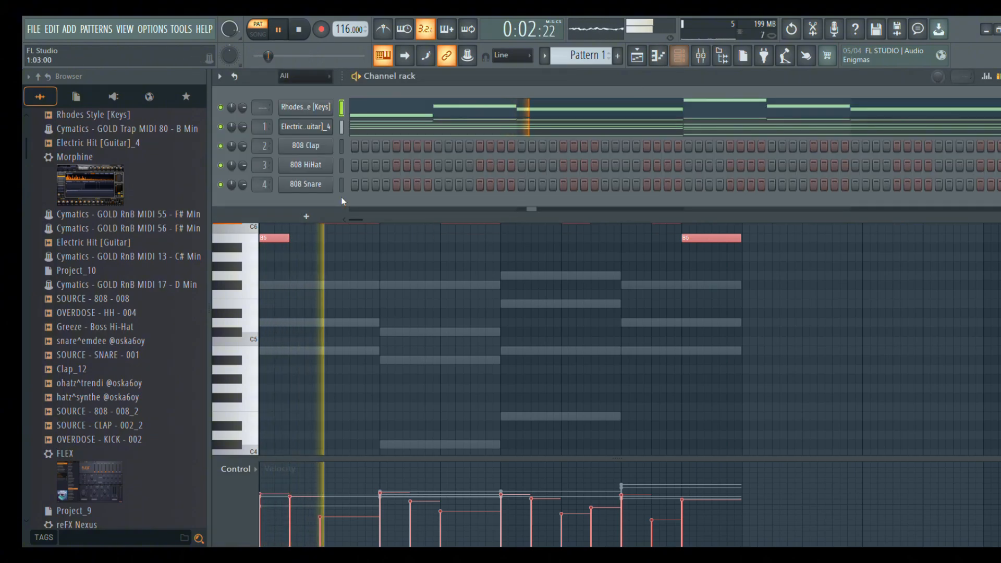
# Review the Electric Hit [Guitar]_4 and Rhodes Style [Keys] note patterns and the arrangement while Pattern 1 plays.
pyautogui.click(366, 137)
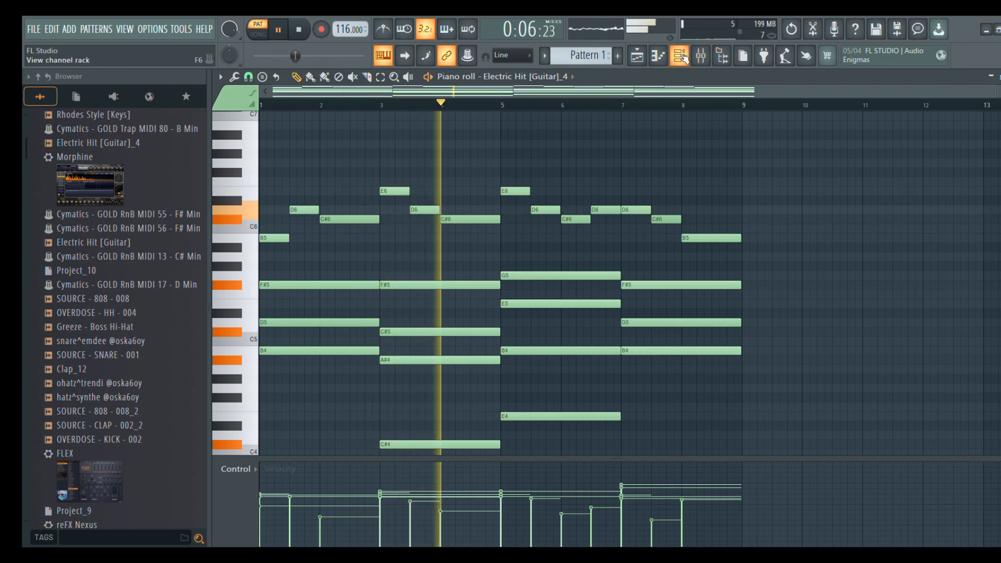
pyautogui.press('F6')
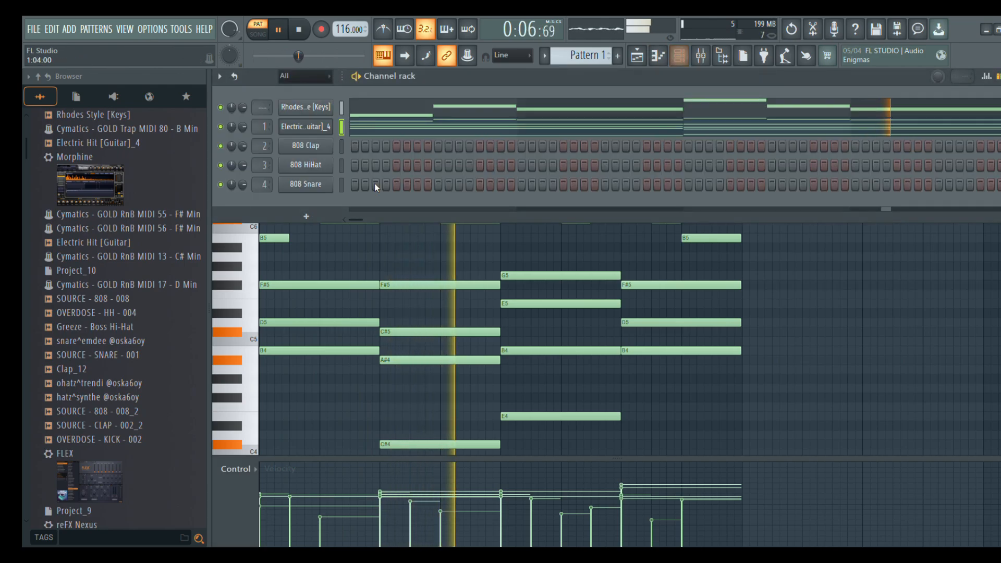
pyautogui.click(636, 54)
pyautogui.click(680, 58)
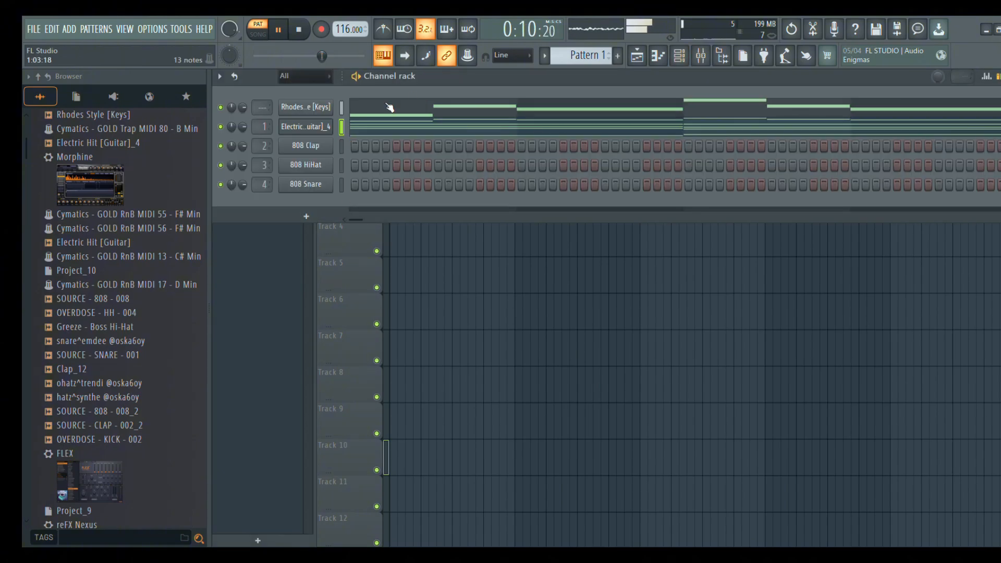
pyautogui.click(420, 113)
pyautogui.press('F5')
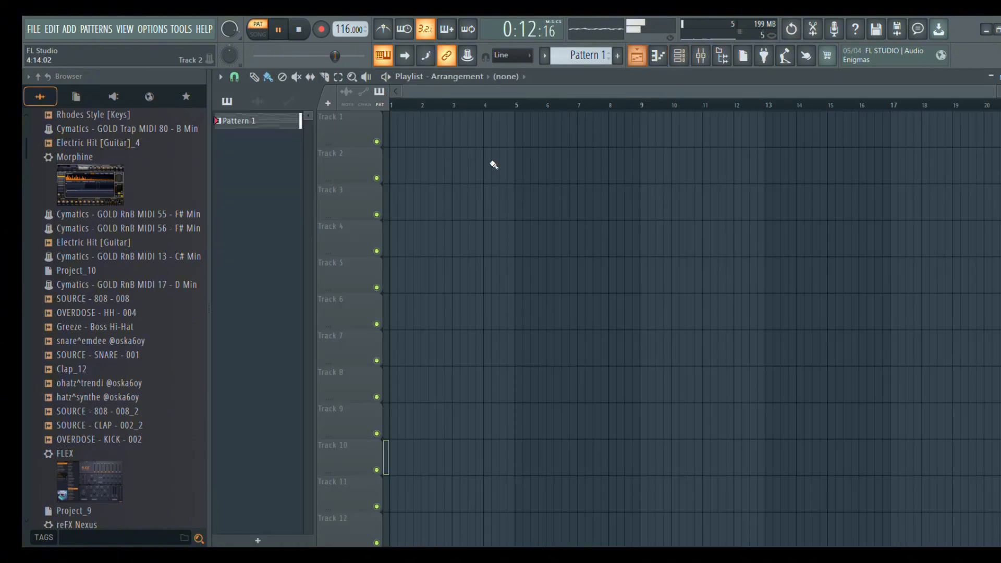
# Select the guitar's lowest note line, B3, C#4, E4 and B3, in its piano roll for copying.
pyautogui.click(681, 57)
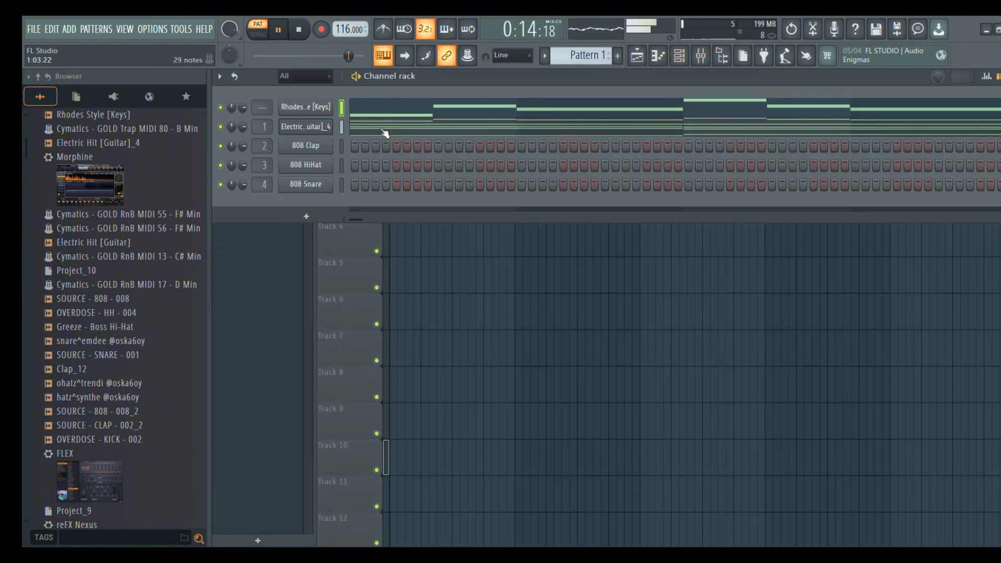
pyautogui.click(415, 135)
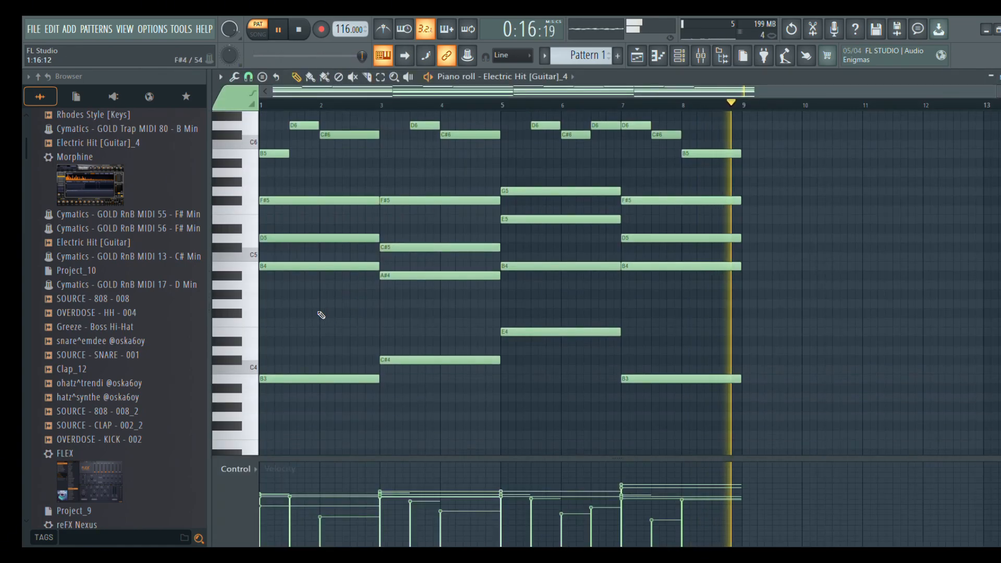
pyautogui.moveTo(317, 310); pyautogui.dragTo(863, 380)
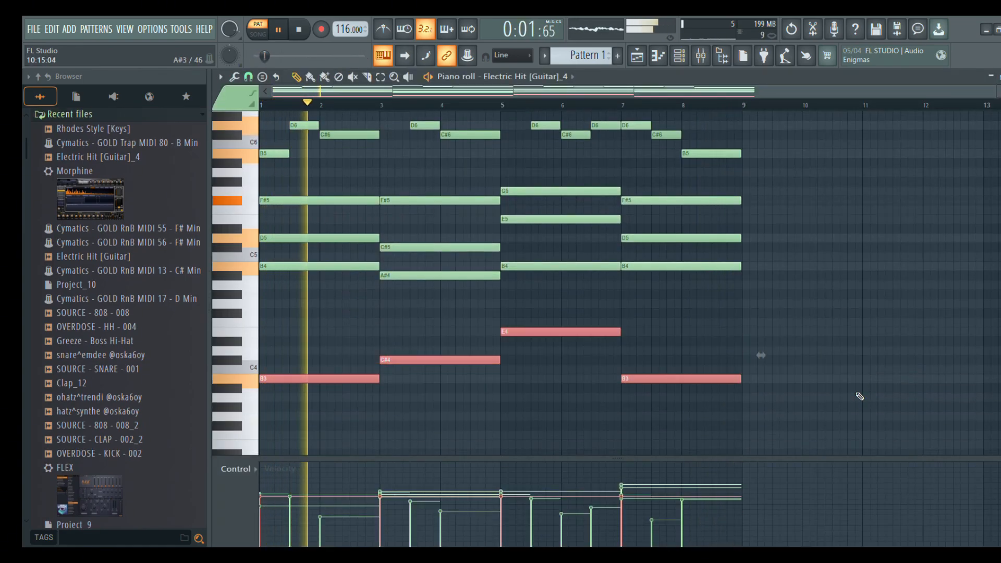
# Replace the 808 Clap channel with the Morphine synthesizer and choose a preset from its Bass bank.
pyautogui.click(680, 56)
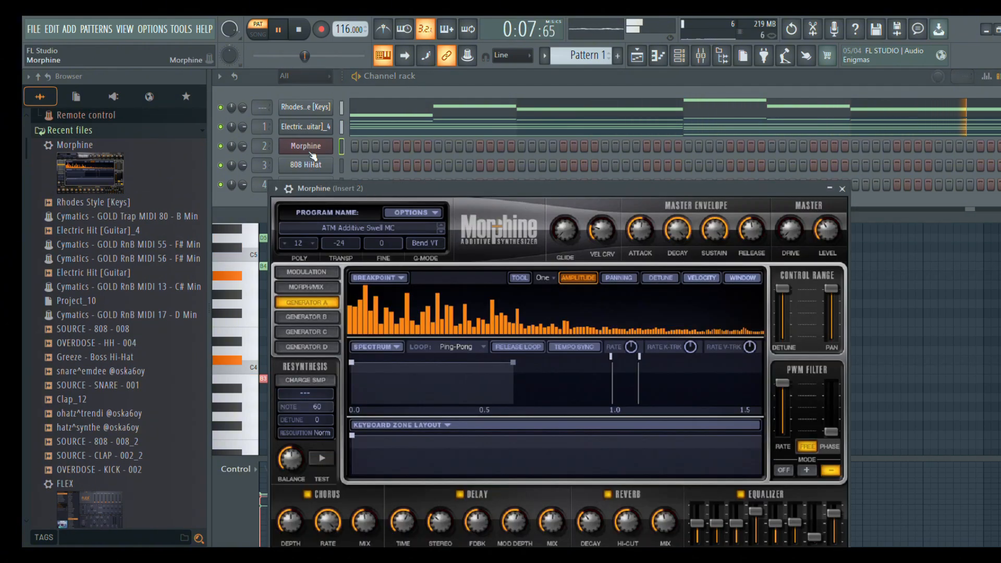
pyautogui.click(358, 233)
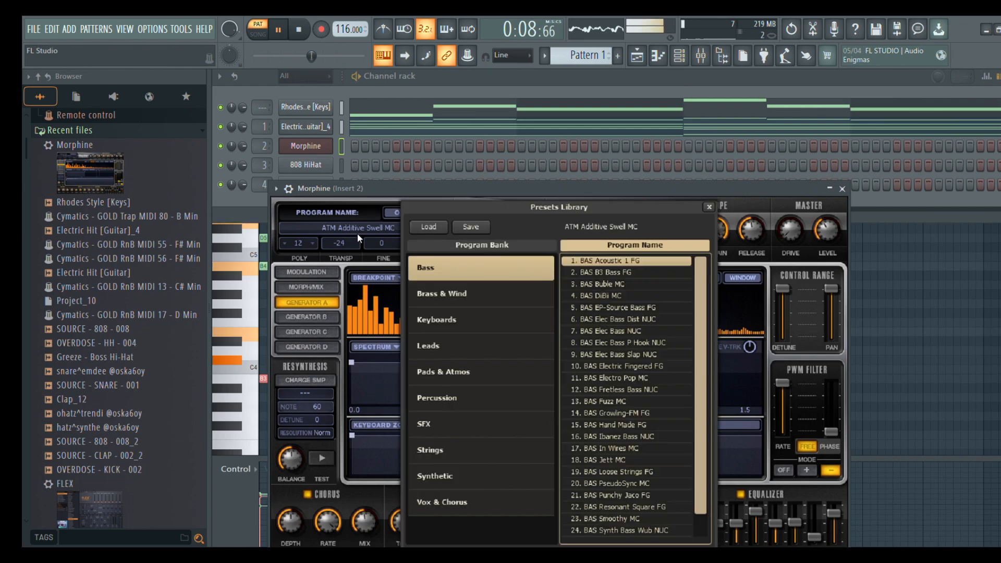
pyautogui.click(593, 276)
# Paste the copied bass notes into Morphine's piano roll and raise their velocities to the maximum.
pyautogui.rightClick(328, 150)
pyautogui.click(361, 152)
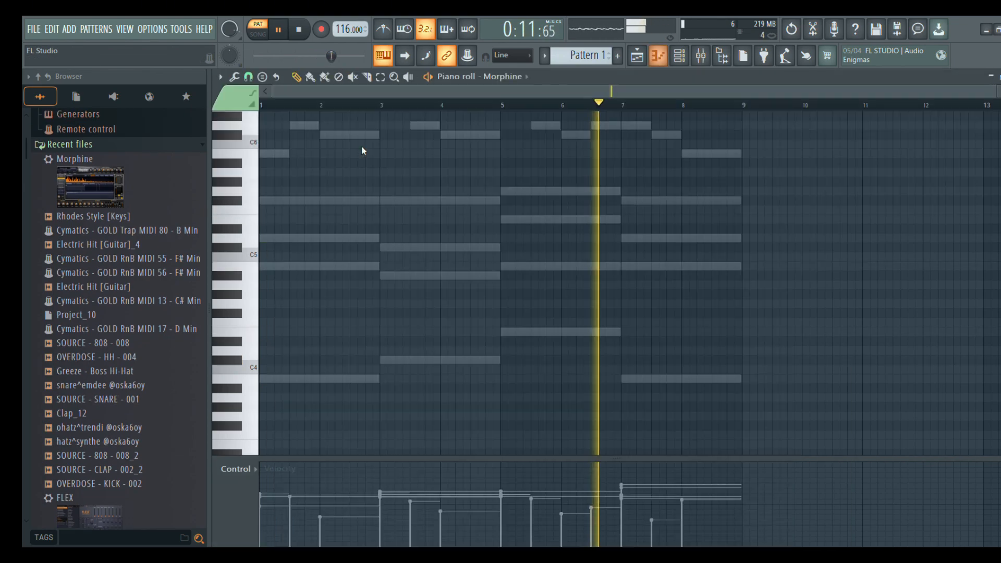
pyautogui.hotkey('ctrl', 'v')
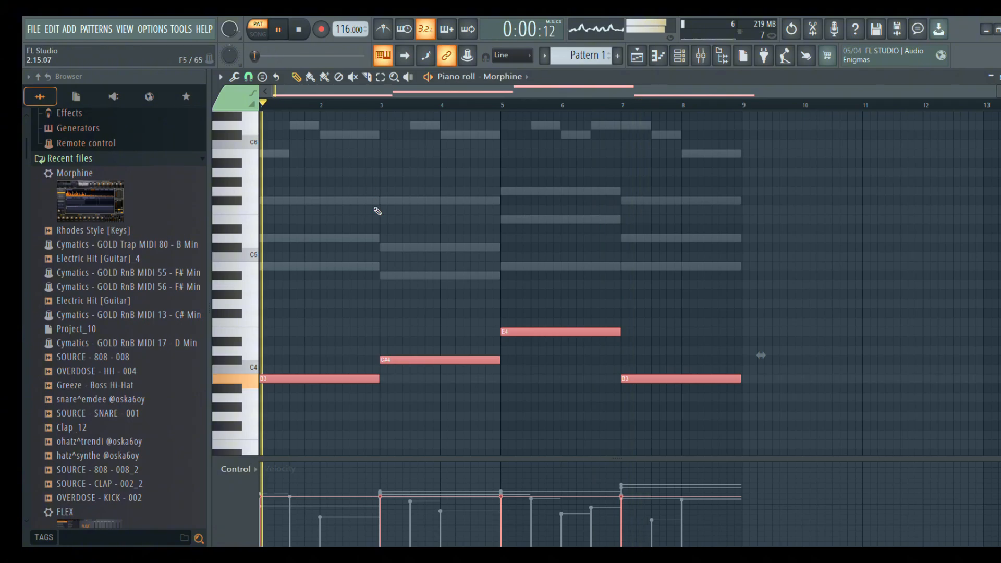
pyautogui.press('space')
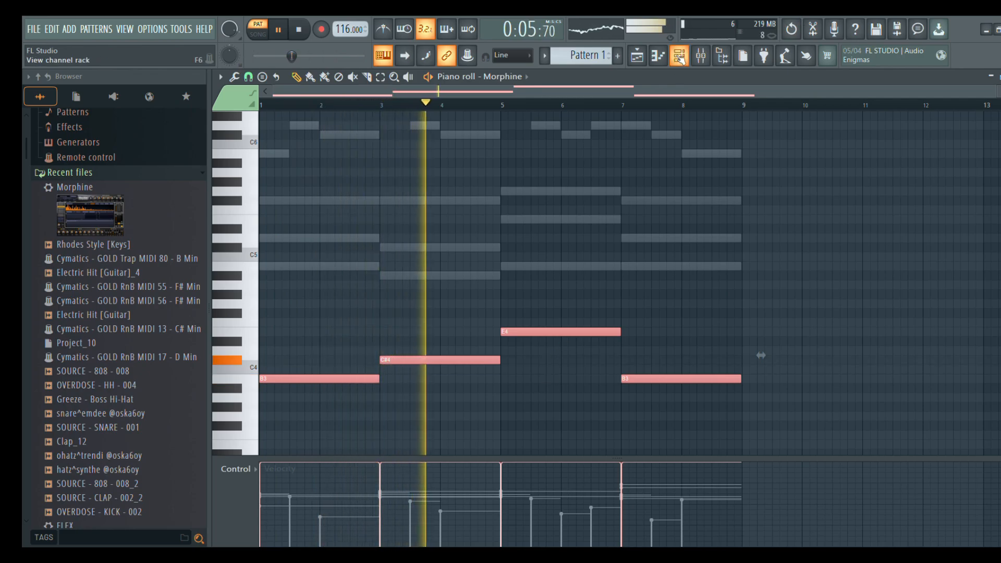
pyautogui.press('F6')
pyautogui.click(440, 146)
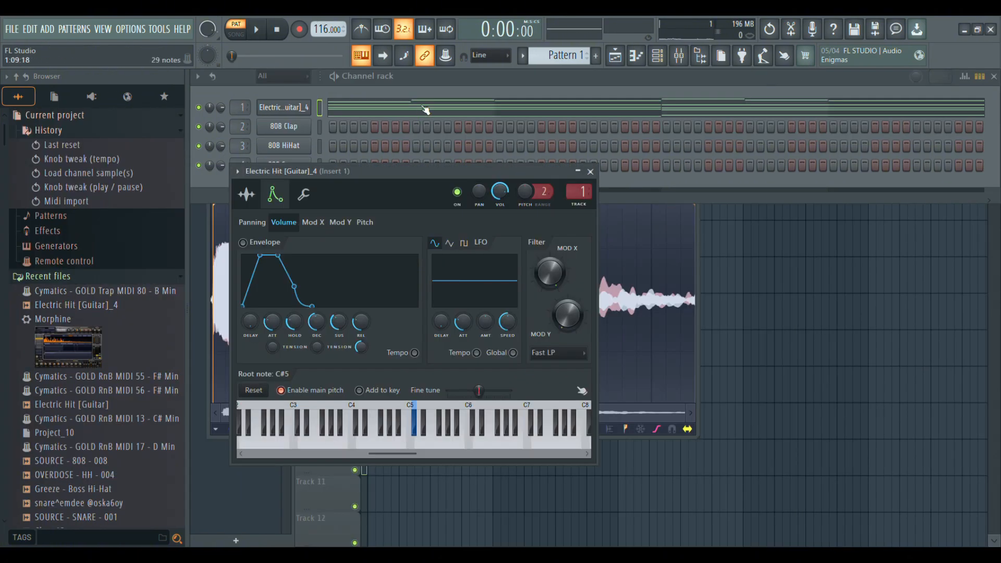
# Play Pattern 1 and select the upper melody line from B5 to E6 in the Electric Hit [Guitar]_4 piano roll.
pyautogui.click(425, 110)
pyautogui.press('space')
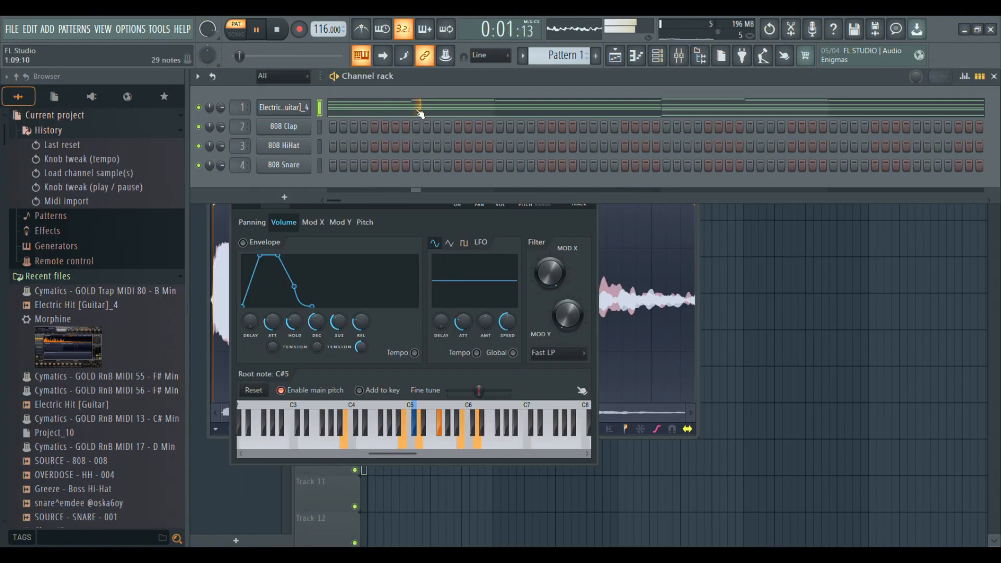
pyautogui.click(420, 110)
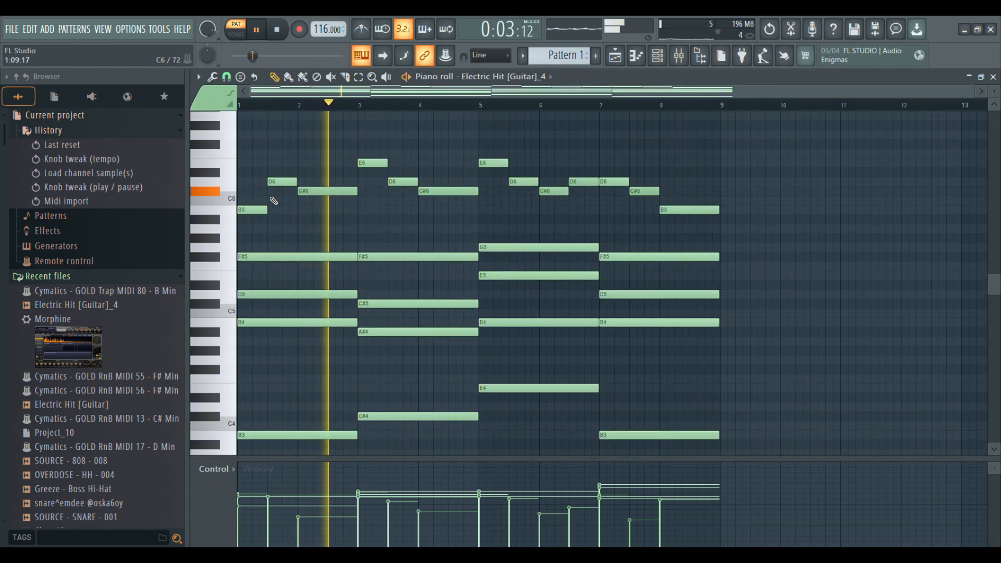
pyautogui.moveTo(252, 141); pyautogui.dragTo(733, 225)
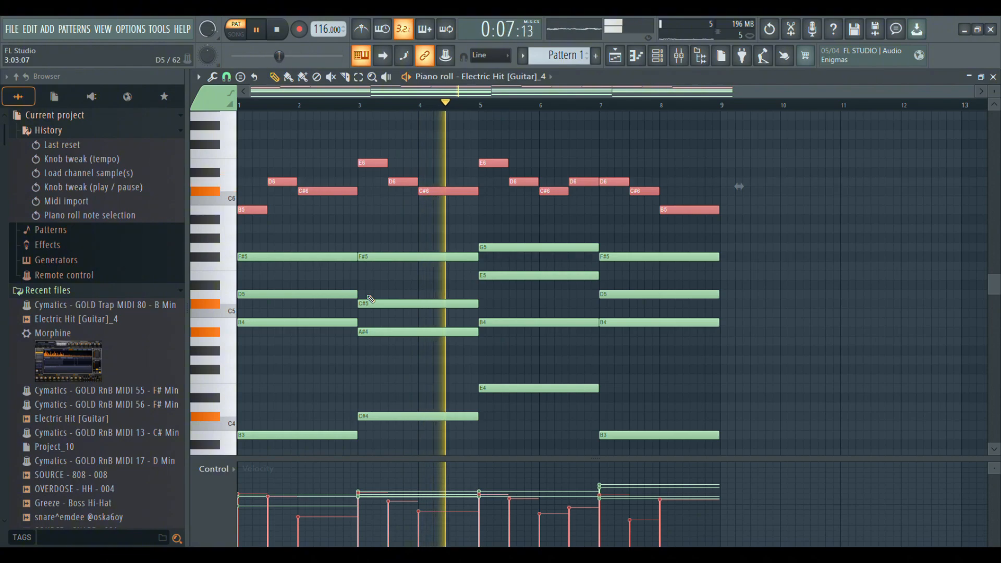
# Highlight the low bass line, B3, C#4, E4 and B3, followed by the upper melody line of the guitar.
pyautogui.scroll(-1, 360, 305)
pyautogui.moveTo(250, 347); pyautogui.dragTo(820, 449)
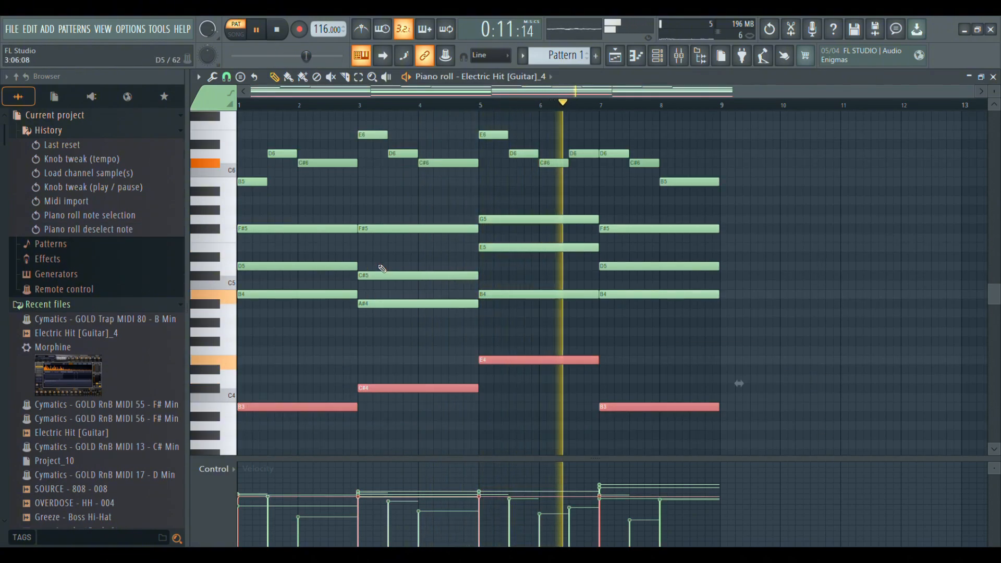
pyautogui.scroll(2, 383, 269)
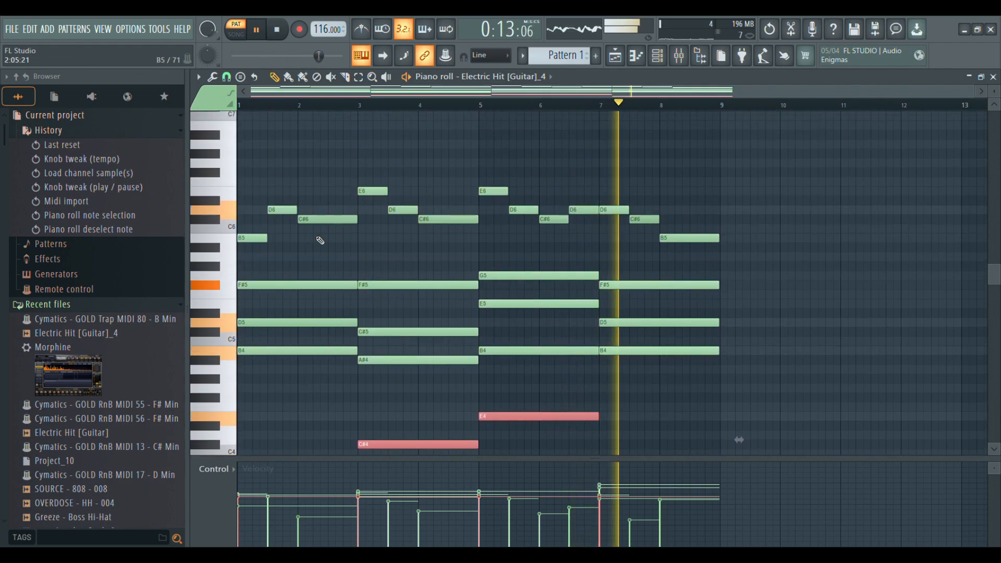
pyautogui.moveTo(249, 179); pyautogui.dragTo(860, 247)
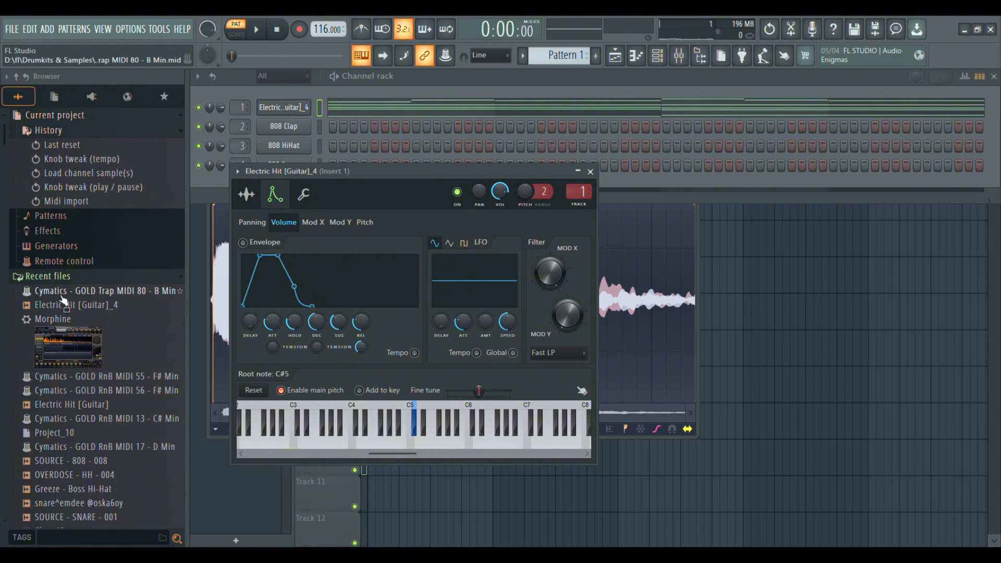
# Restart Pattern 1 and highlight the guitar's upper melody notes in its piano roll.
pyautogui.click(422, 113)
pyautogui.press('space')
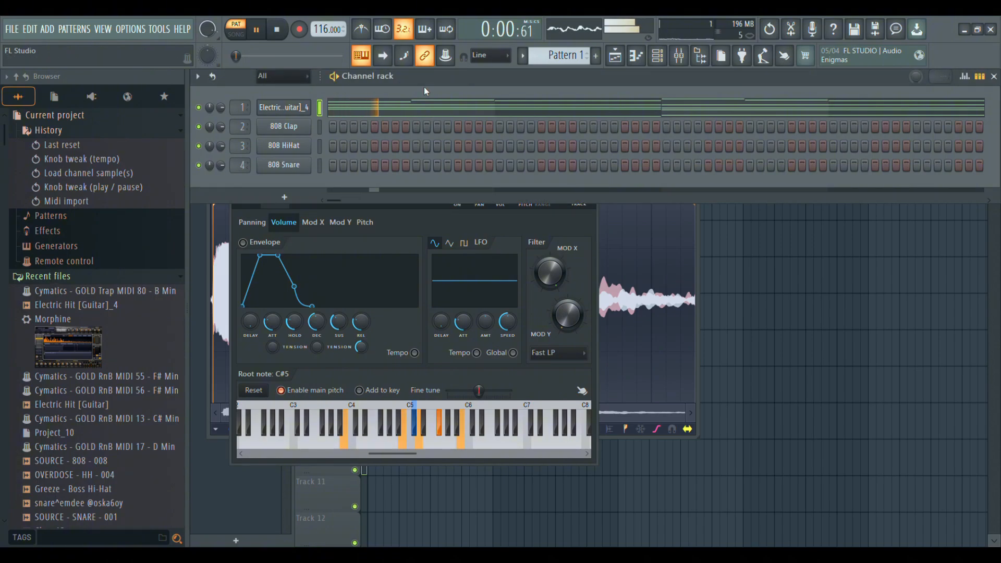
pyautogui.click(419, 111)
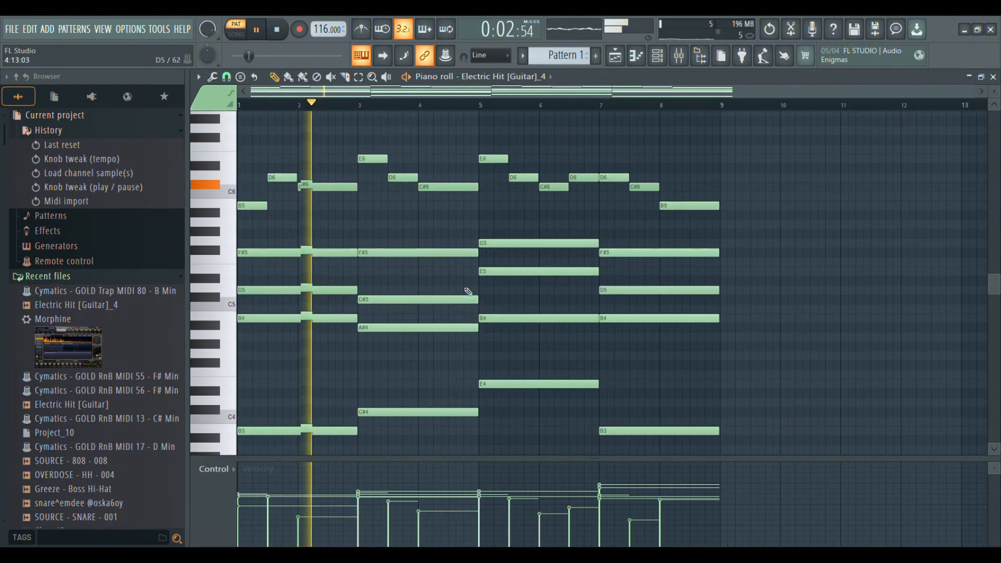
pyautogui.moveTo(252, 141); pyautogui.dragTo(731, 224)
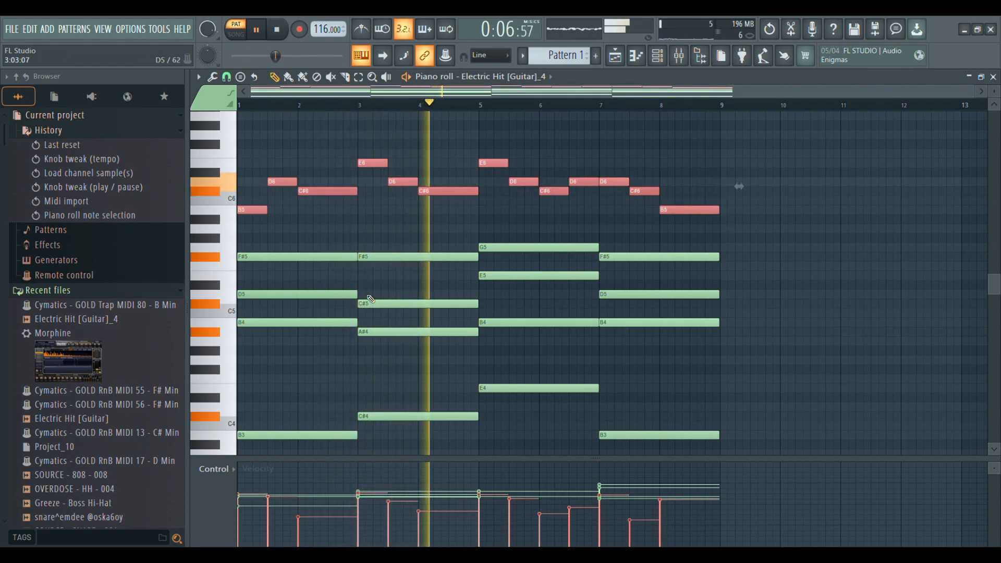
# Select the guitar's four lowest notes as the bass line, followed by its top melody notes.
pyautogui.scroll(-1, 369, 294)
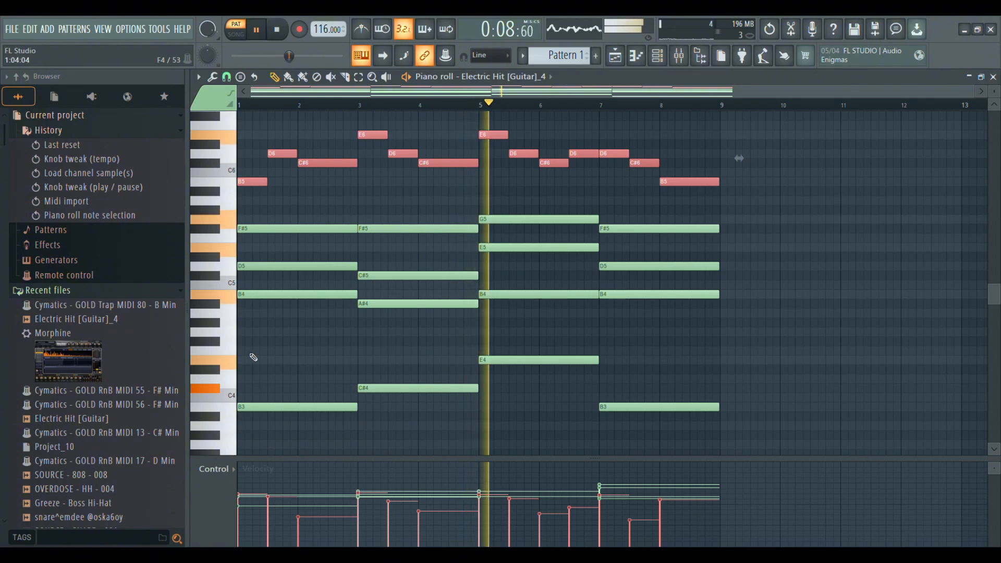
pyautogui.moveTo(254, 357); pyautogui.dragTo(792, 447)
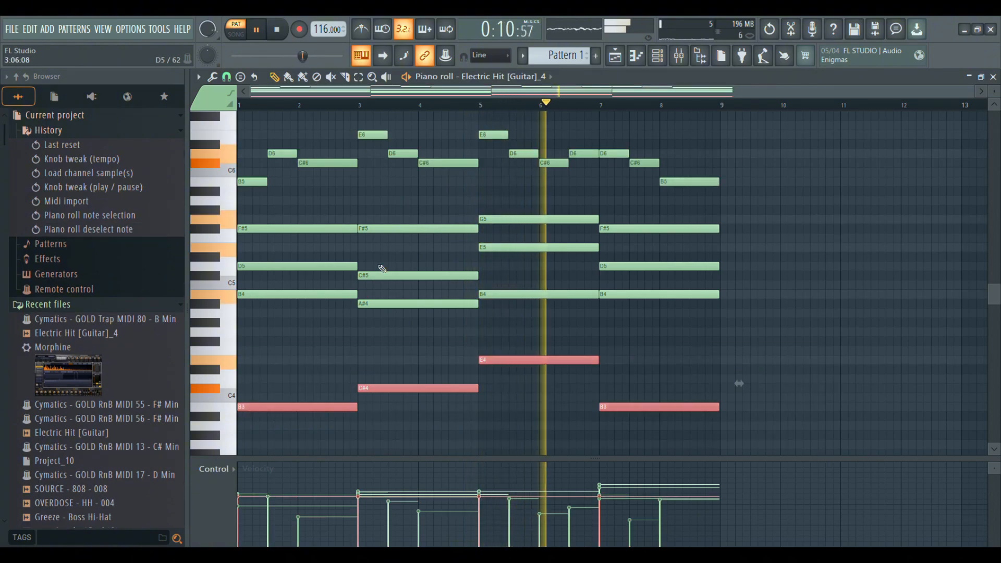
pyautogui.scroll(2, 382, 269)
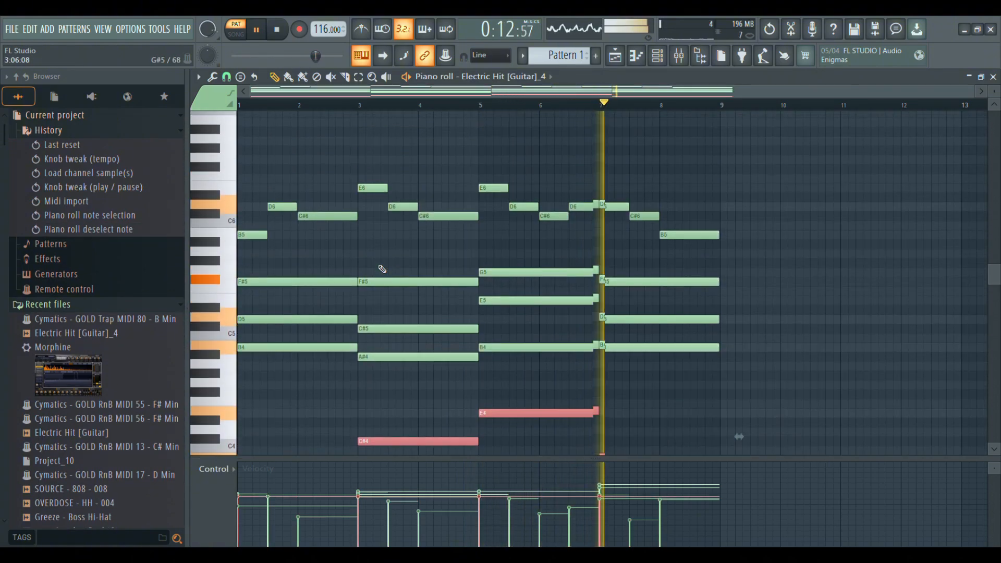
pyautogui.scroll(1, 382, 268)
pyautogui.moveTo(251, 179); pyautogui.dragTo(860, 247)
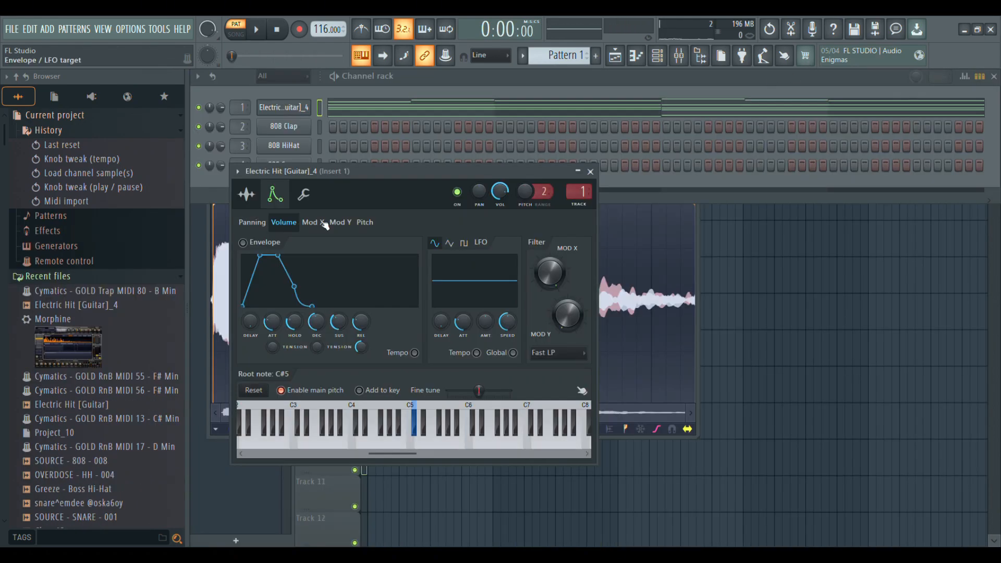
# Play the guitar pattern again and highlight first its melody notes, followed by its B3, C#4, E4 and B3 bass notes.
pyautogui.click(420, 114)
pyautogui.press('space')
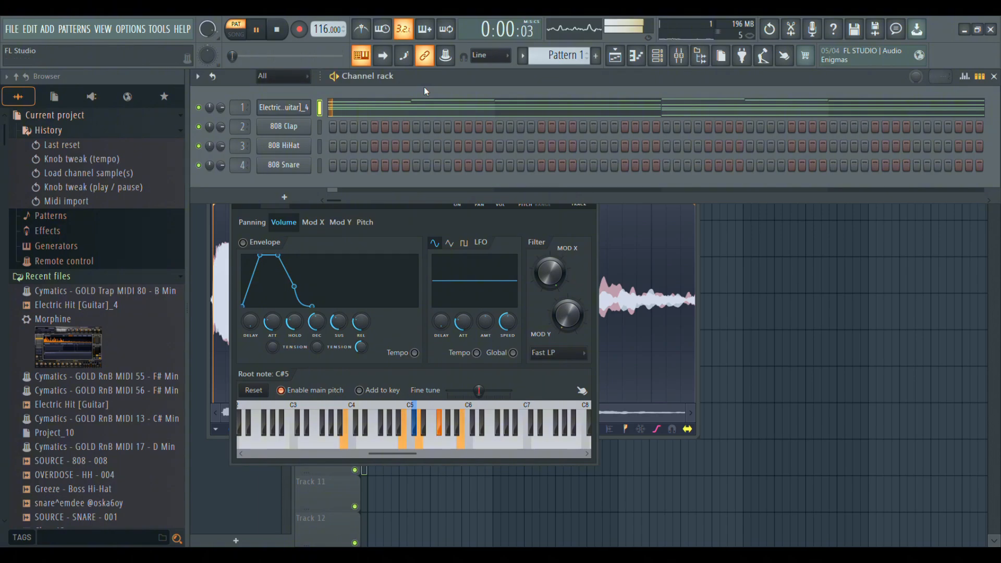
pyautogui.click(420, 112)
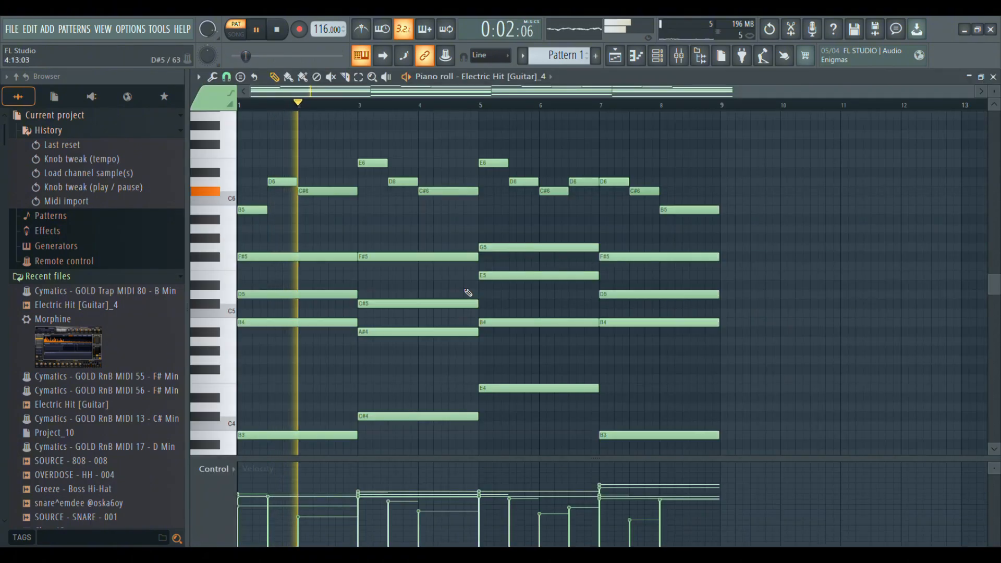
pyautogui.moveTo(262, 152); pyautogui.dragTo(736, 226)
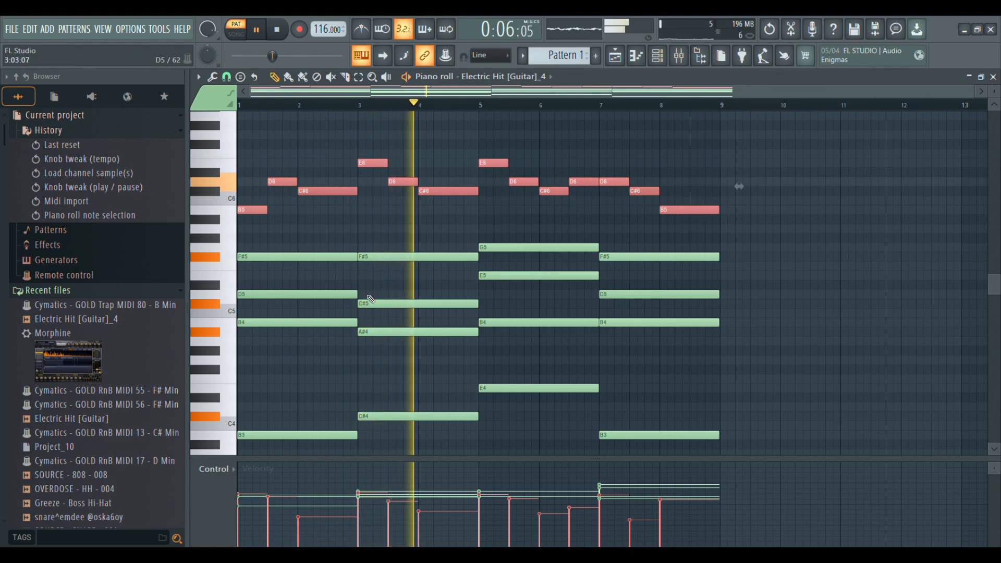
pyautogui.scroll(-1, 371, 295)
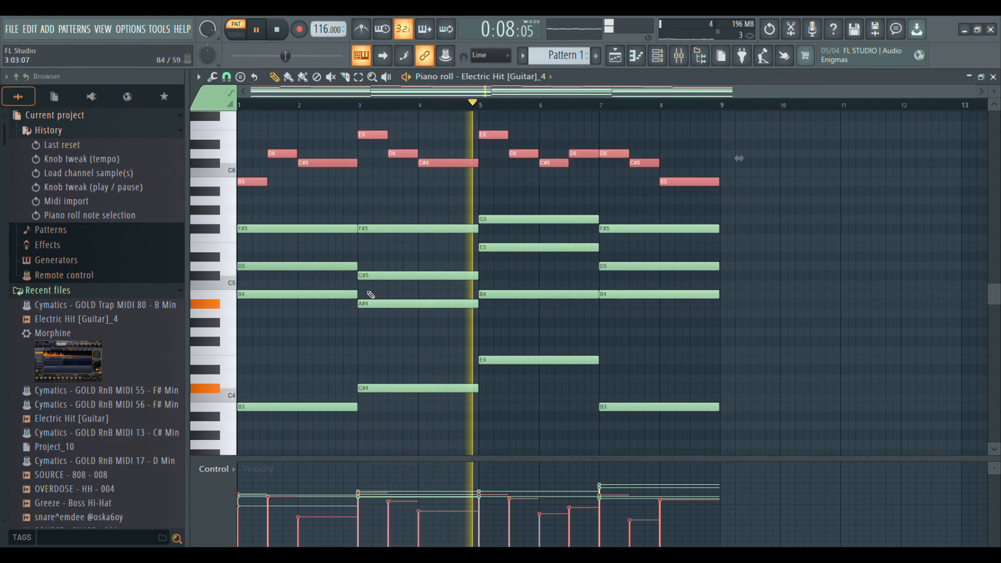
pyautogui.moveTo(250, 348); pyautogui.dragTo(767, 442)
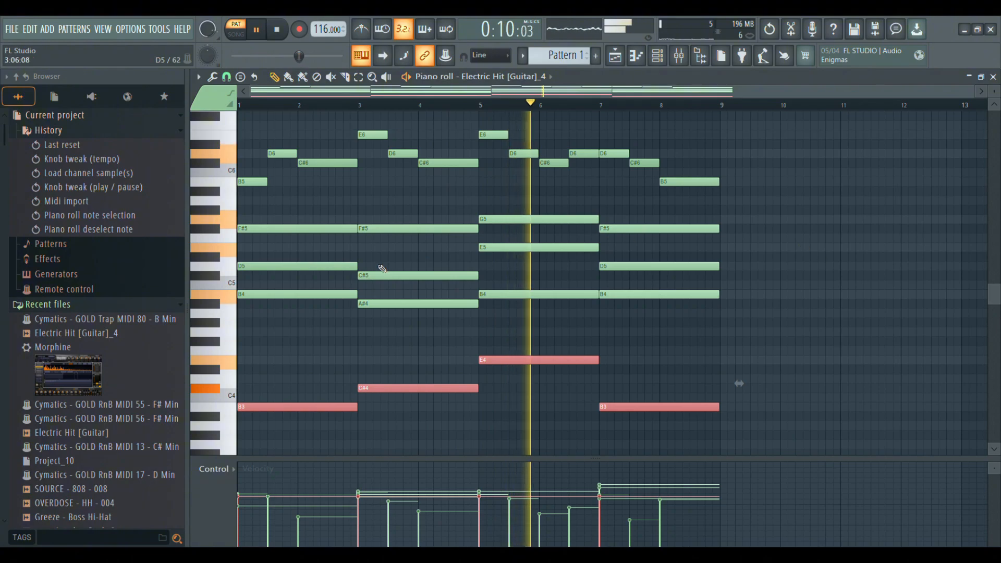
# Highlight the guitar's upper melody notes, from B5 up to E6, in its piano roll.
pyautogui.scroll(2, 382, 268)
pyautogui.scroll(-2, 382, 268)
pyautogui.scroll(2, 383, 269)
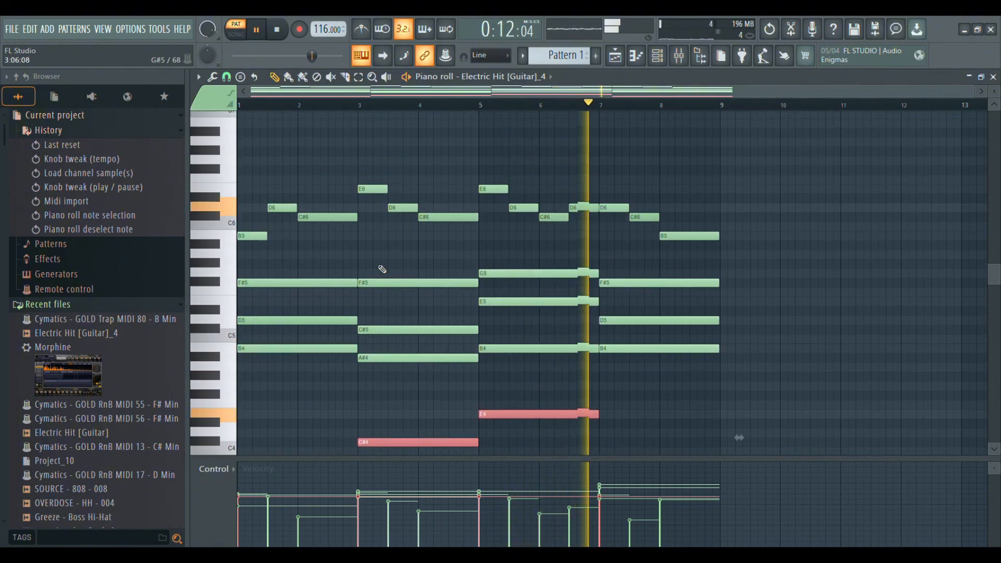
pyautogui.scroll(-2, 382, 269)
pyautogui.scroll(2, 382, 268)
pyautogui.moveTo(250, 180); pyautogui.dragTo(727, 245)
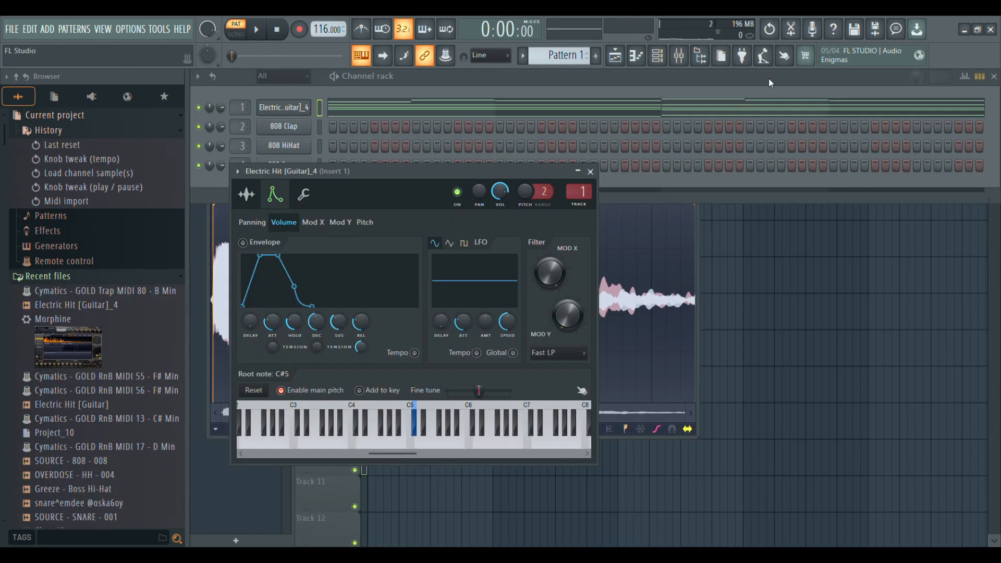
# Play Pattern 1 from the start and highlight the guitar's melody notes, followed by its four low bass notes.
pyautogui.click(422, 118)
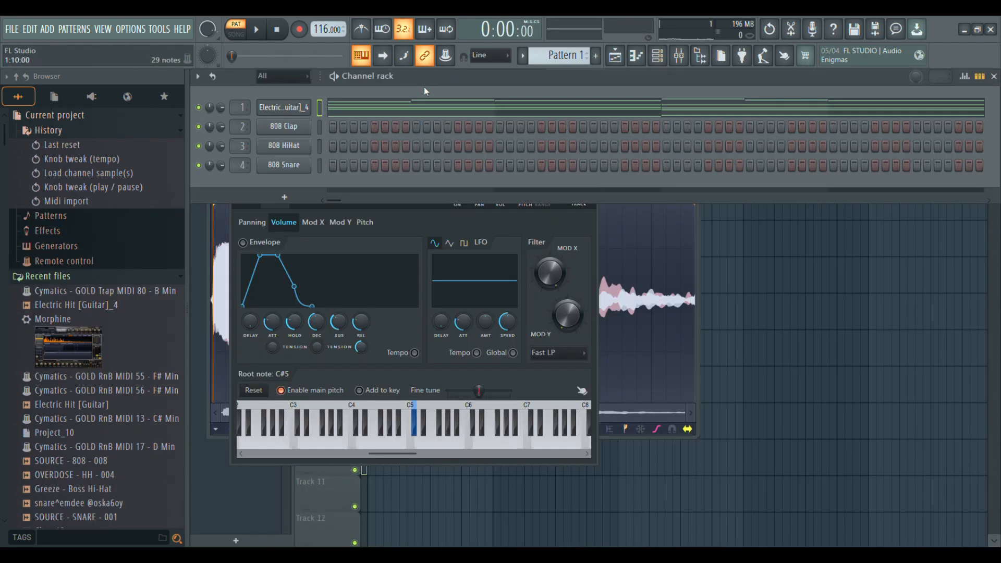
pyautogui.press('space')
pyautogui.click(421, 111)
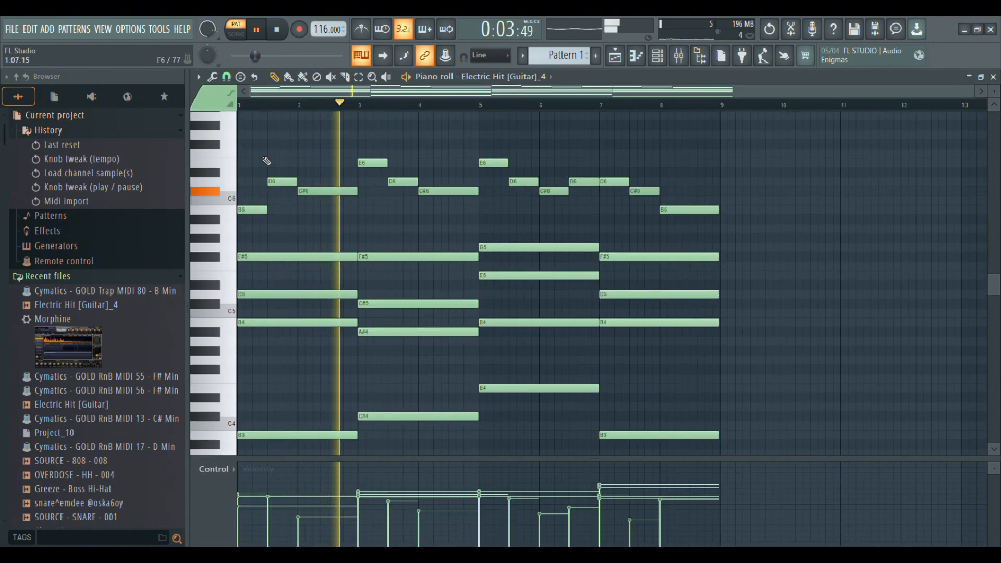
pyautogui.moveTo(252, 140); pyautogui.dragTo(735, 223)
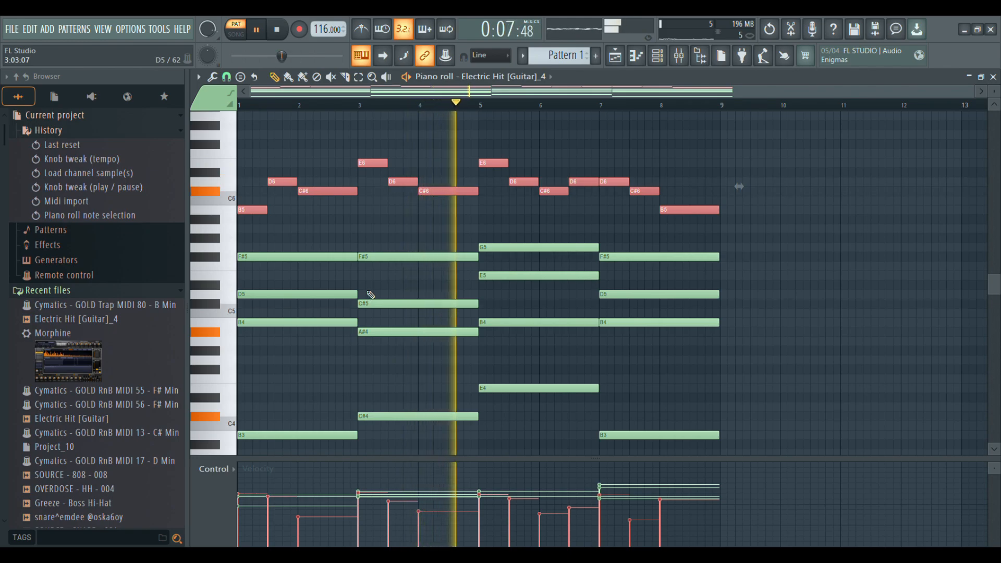
pyautogui.scroll(-2, 371, 296)
pyautogui.moveTo(247, 346); pyautogui.dragTo(687, 438)
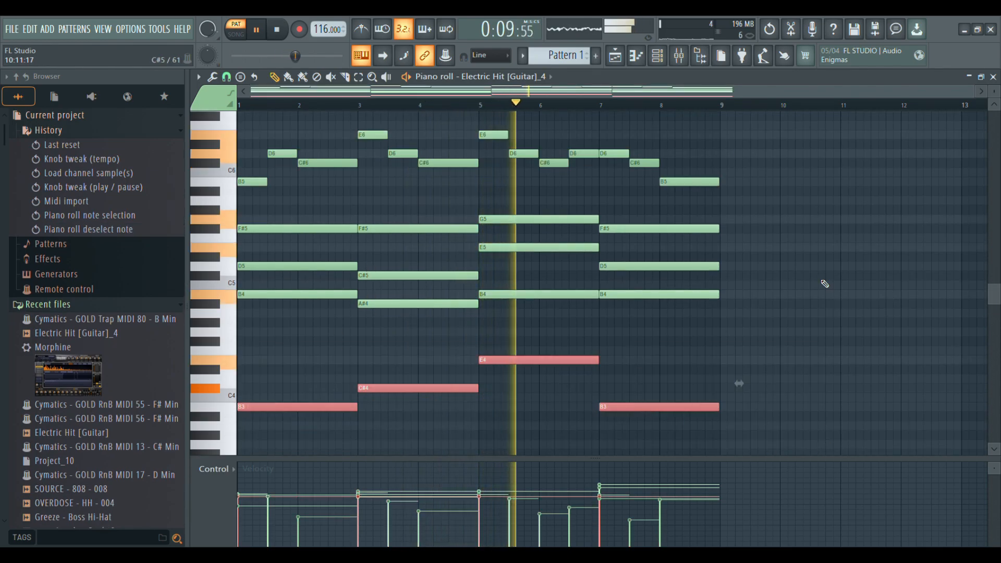
# Highlight the guitar's top melody line again in its piano roll.
pyautogui.scroll(3, 384, 269)
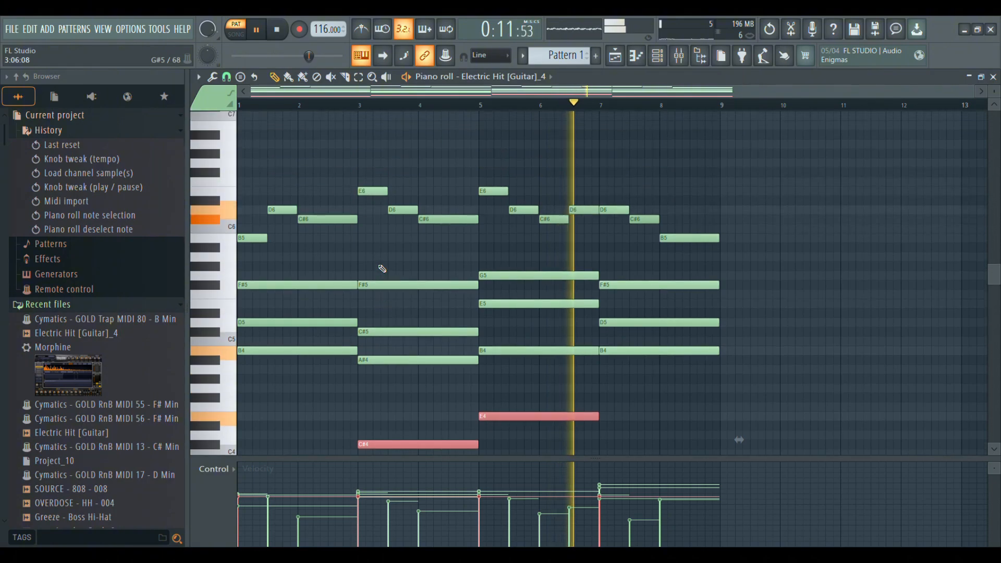
pyautogui.scroll(1, 381, 269)
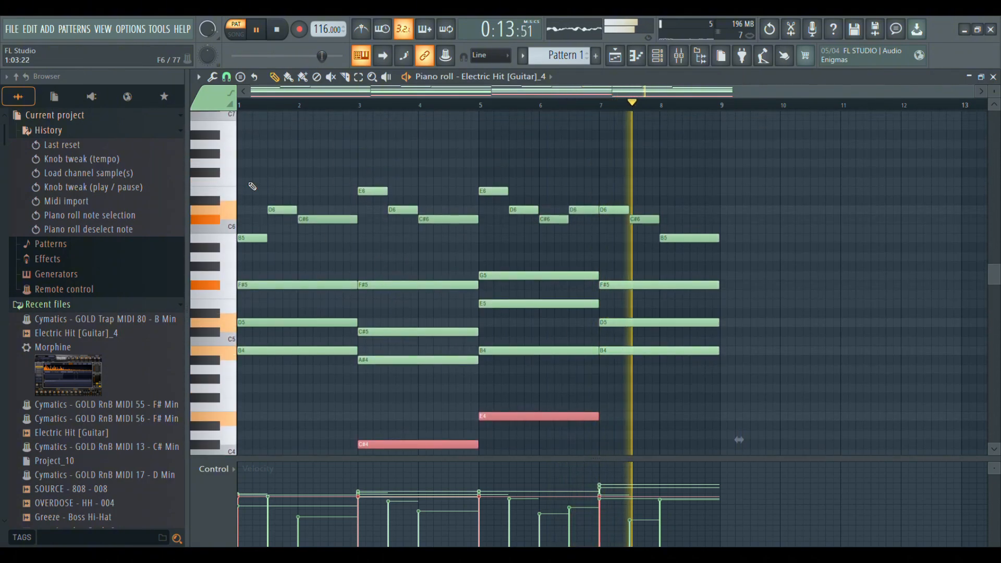
pyautogui.moveTo(249, 179); pyautogui.dragTo(859, 245)
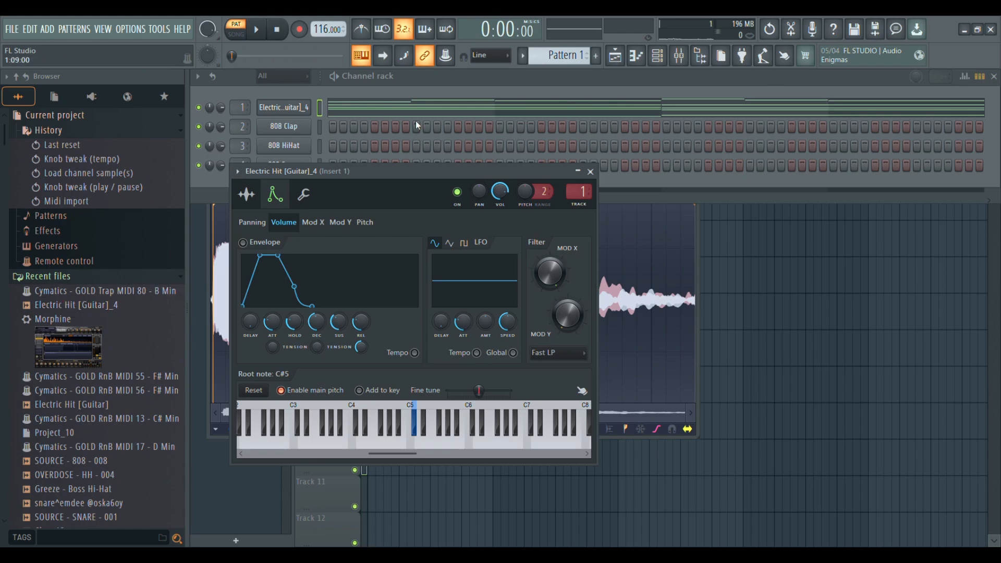
# Replay the guitar pattern and highlight its melody line, followed by its B3, C#4, E4 and B3 bass line.
pyautogui.click(424, 87)
pyautogui.press('space')
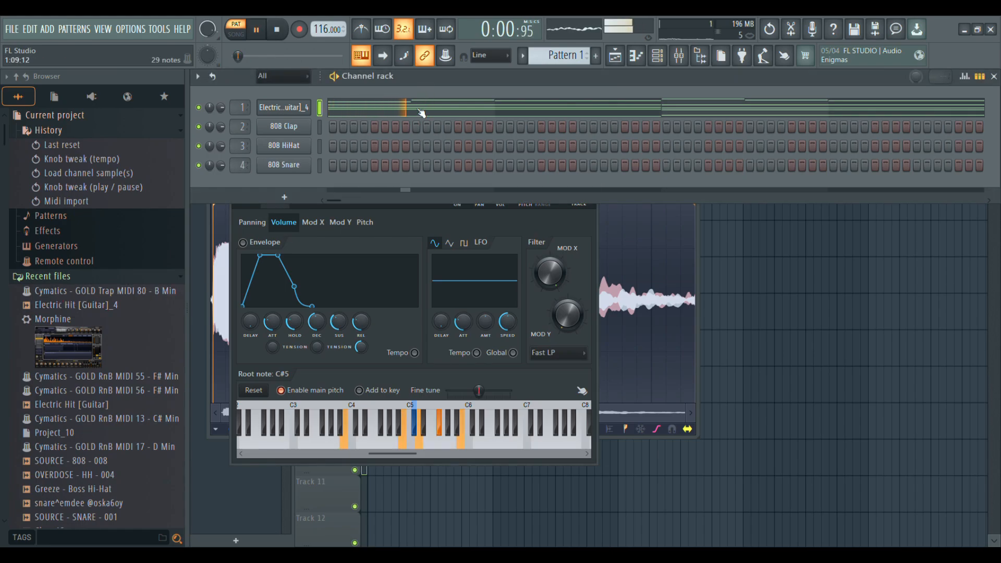
pyautogui.click(421, 112)
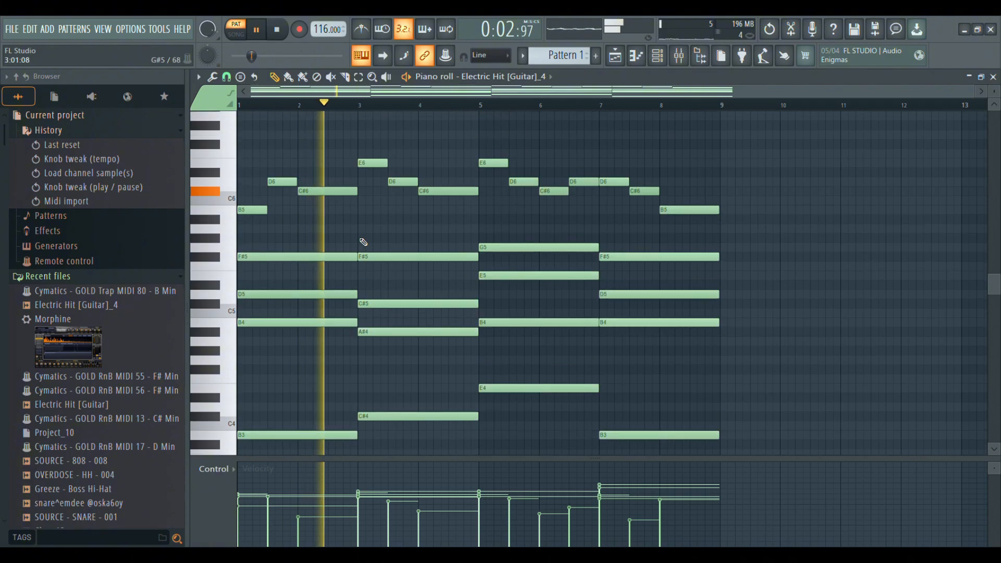
pyautogui.moveTo(255, 141); pyautogui.dragTo(724, 221)
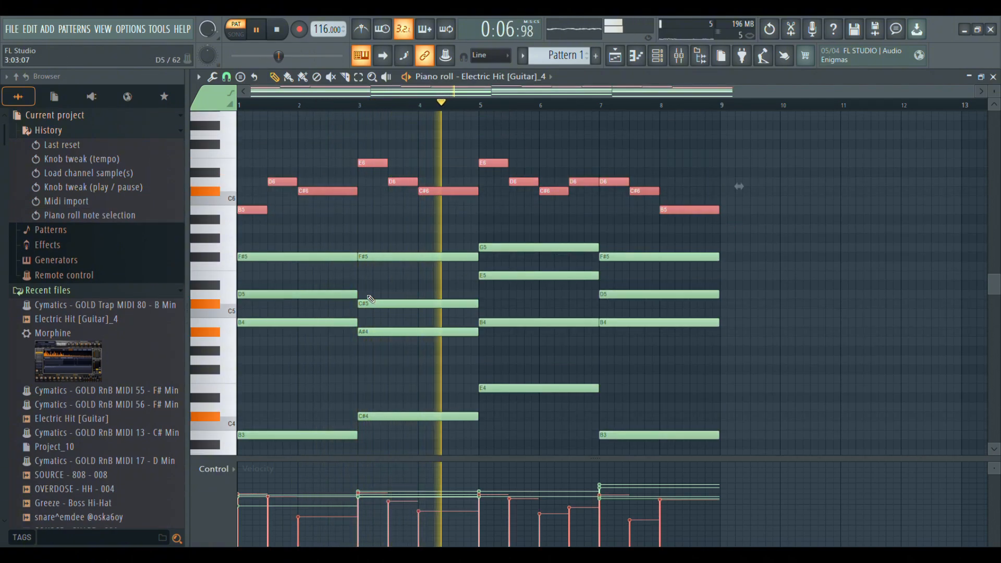
pyautogui.scroll(-1, 368, 295)
pyautogui.moveTo(247, 346); pyautogui.dragTo(826, 433)
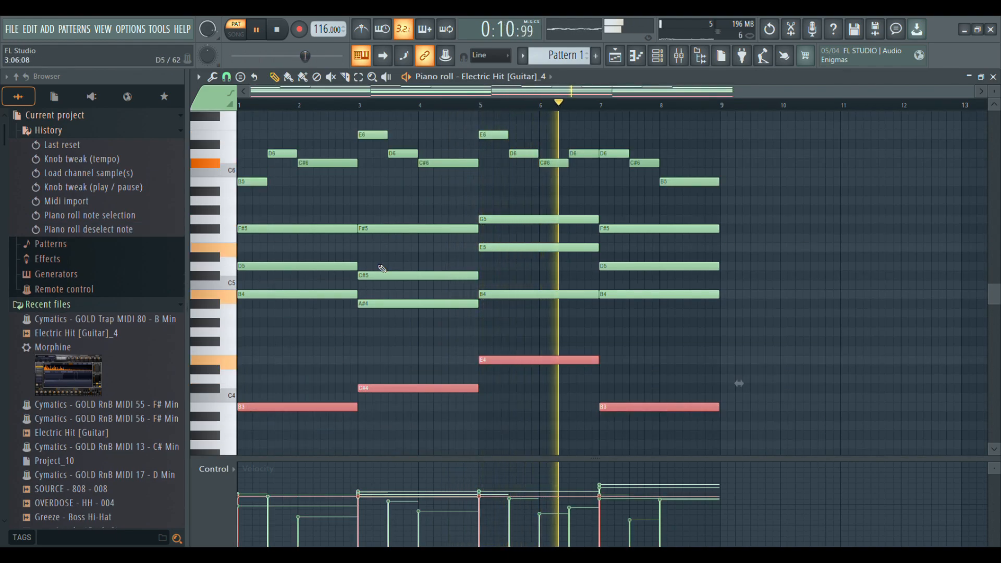
# Select and copy all the guitar's top melody notes across the eight bars.
pyautogui.scroll(3, 382, 268)
pyautogui.scroll(-2, 383, 268)
pyautogui.scroll(3, 383, 269)
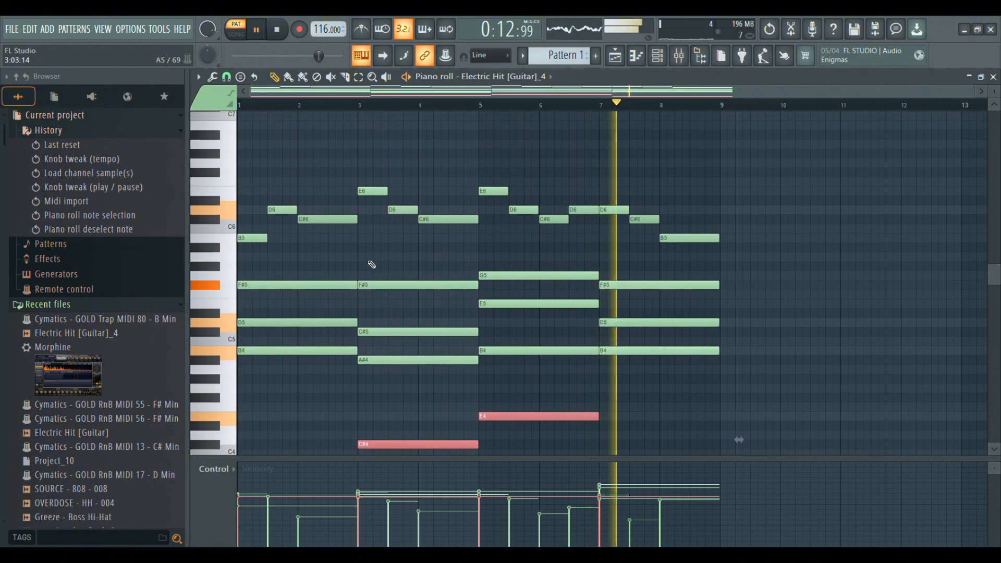
pyautogui.moveTo(249, 179); pyautogui.dragTo(857, 245)
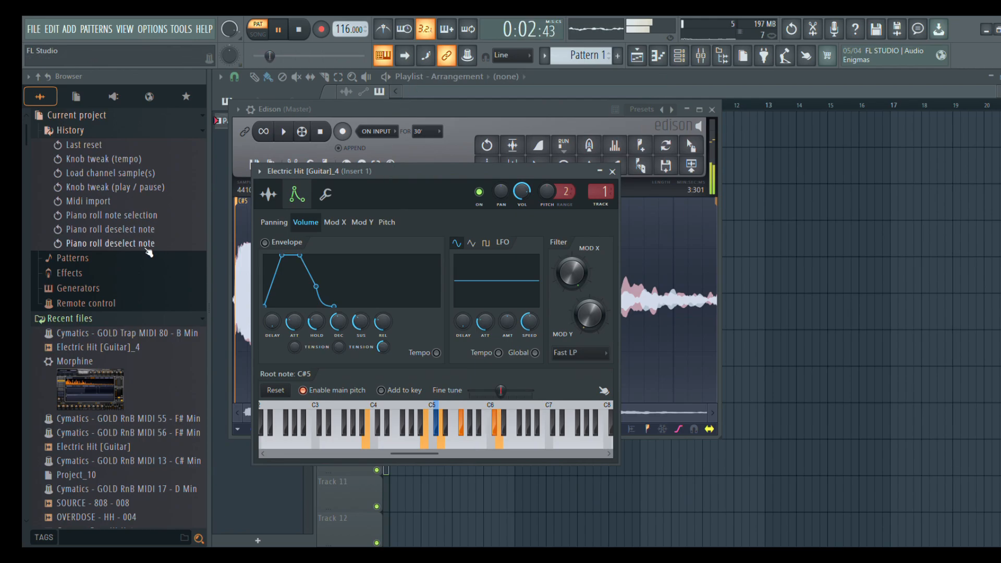
# Preview the Rhodes Style [Keys] sample from the recent files and add it as a new channel above the guitar.
pyautogui.scroll(-5, 148, 253)
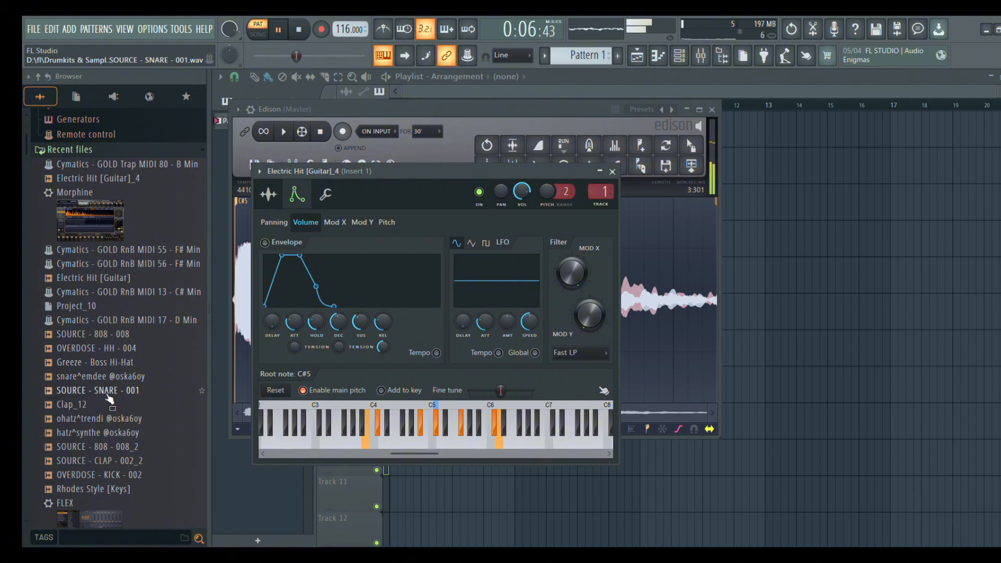
pyautogui.click(99, 486)
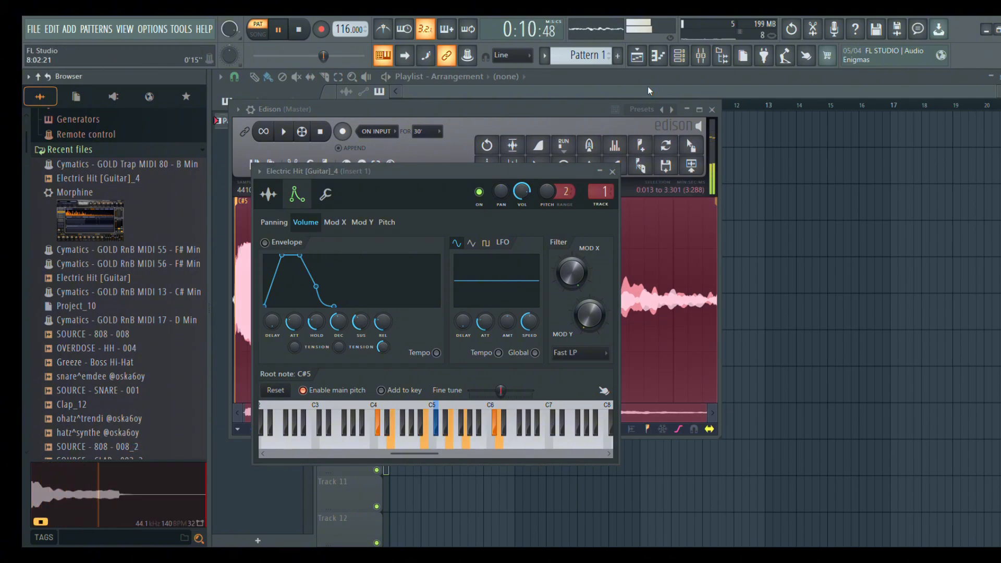
pyautogui.click(679, 56)
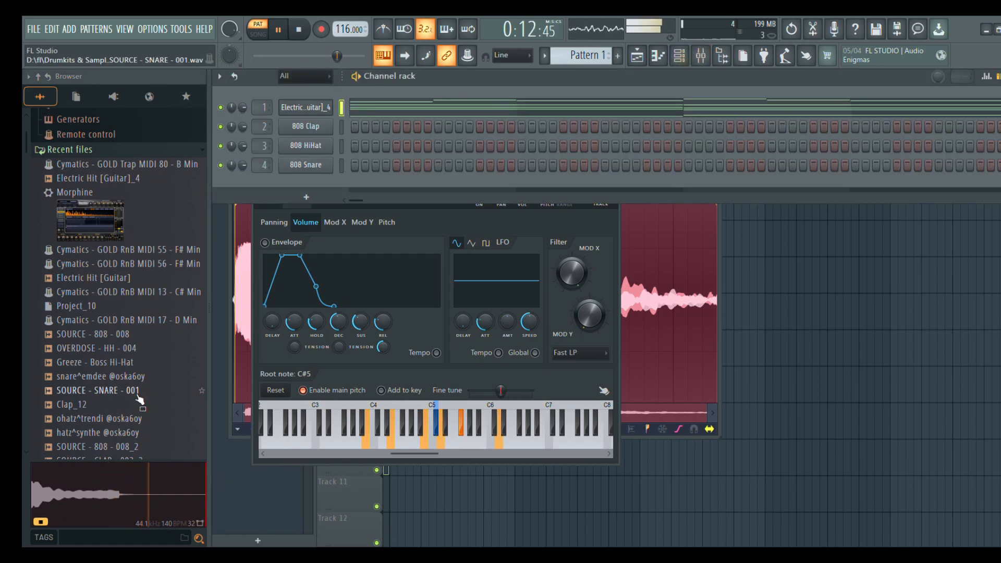
pyautogui.scroll(-2, 139, 397)
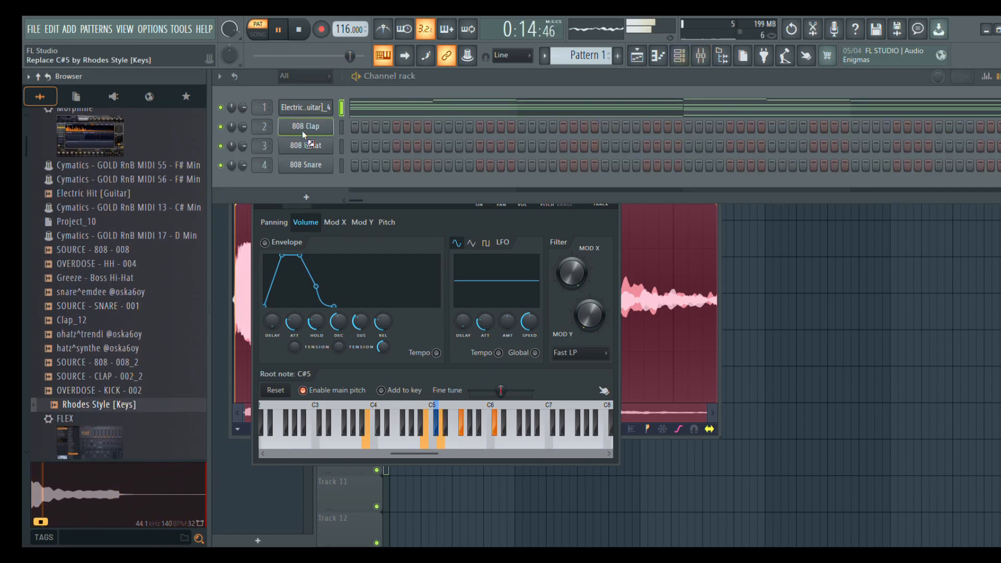
pyautogui.moveTo(303, 132); pyautogui.dragTo(311, 92)
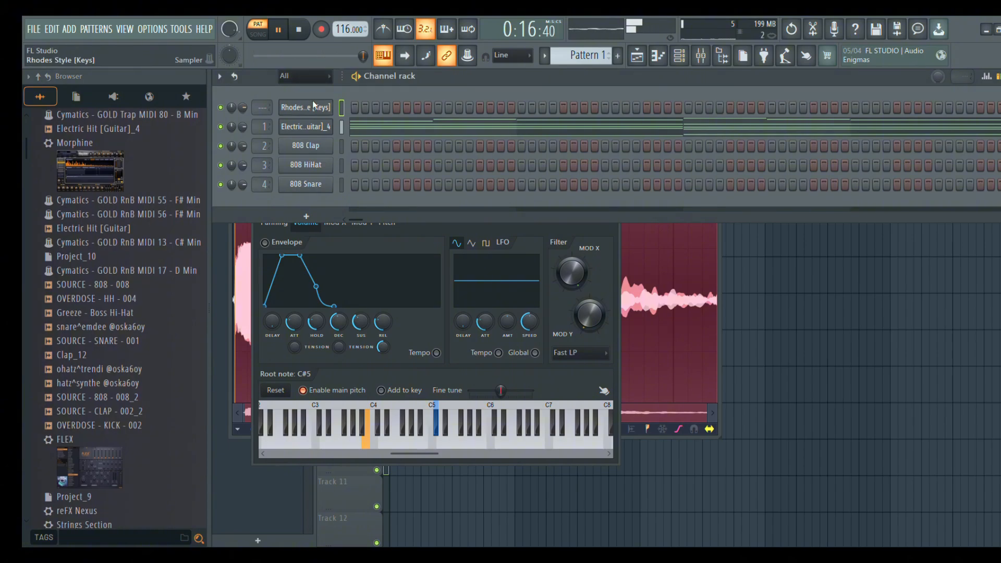
# Paste the copied melody notes into the Rhodes Style [Keys] piano roll and restart the pattern.
pyautogui.press('F7')
pyautogui.hotkey('ctrl', 'v')
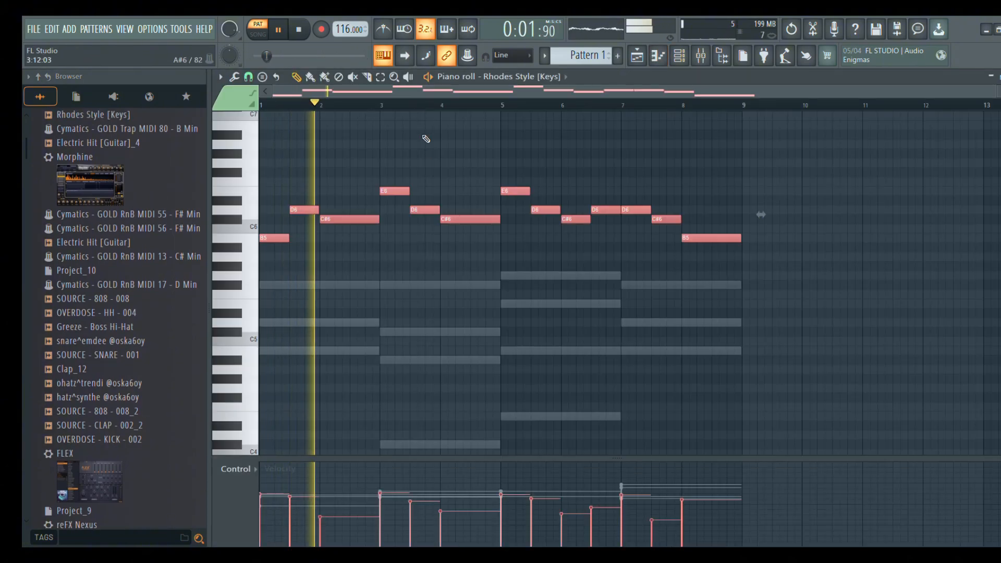
pyautogui.press('space')
pyautogui.press('space')
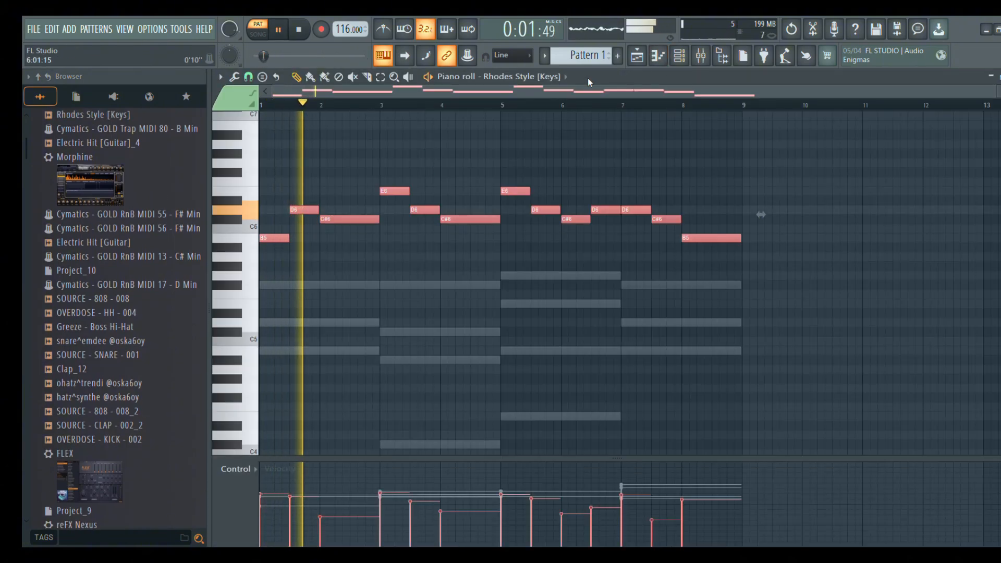
# Compare the guitar's full set of notes with the melody on the Rhodes Style [Keys] channel.
pyautogui.press('F6')
pyautogui.click(373, 131)
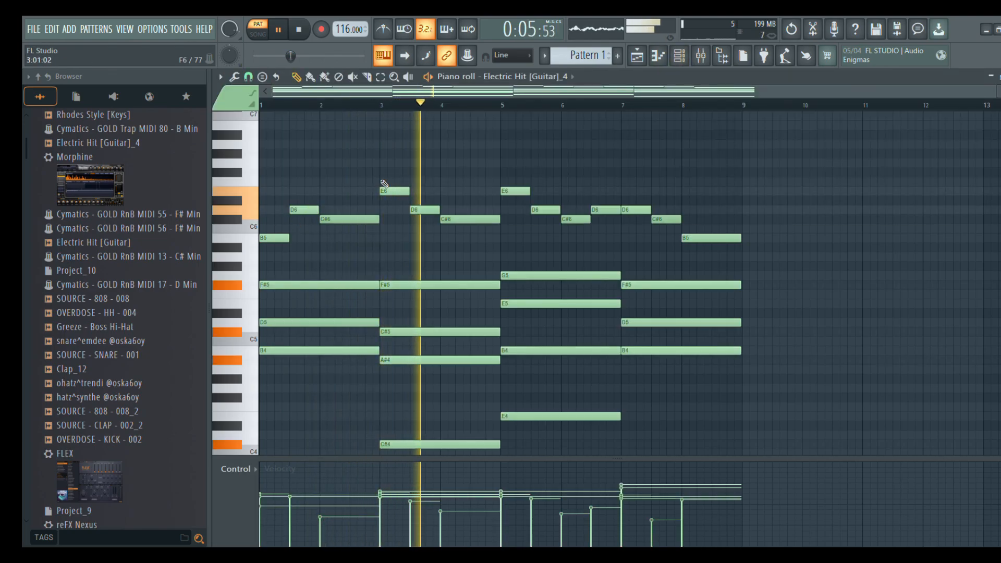
pyautogui.click(691, 52)
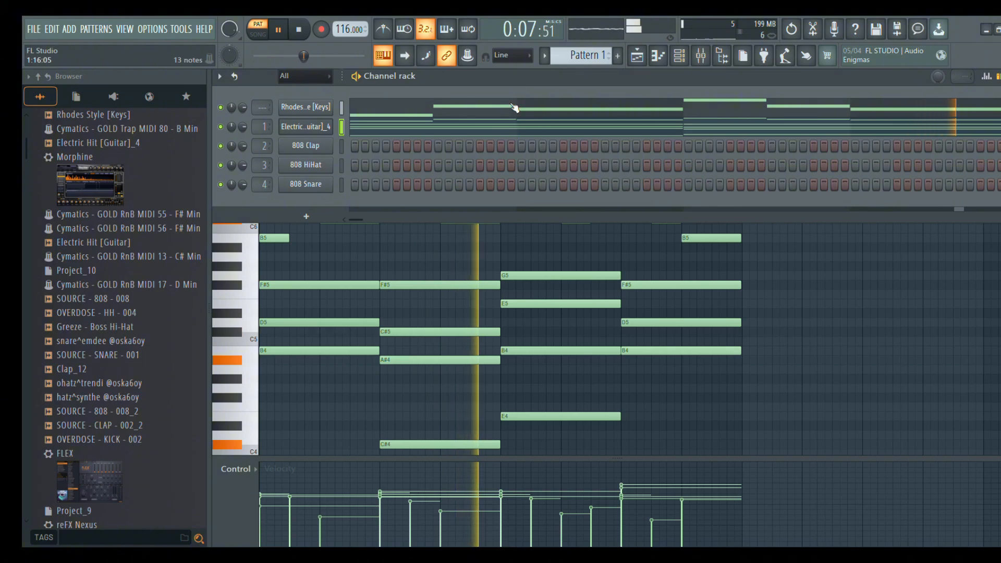
pyautogui.click(636, 54)
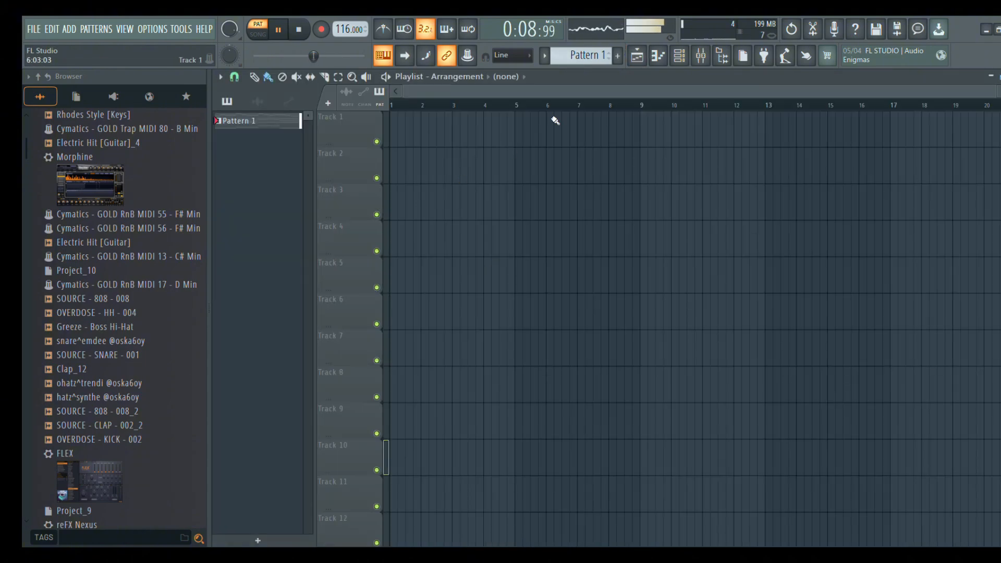
pyautogui.click(681, 59)
pyautogui.click(420, 113)
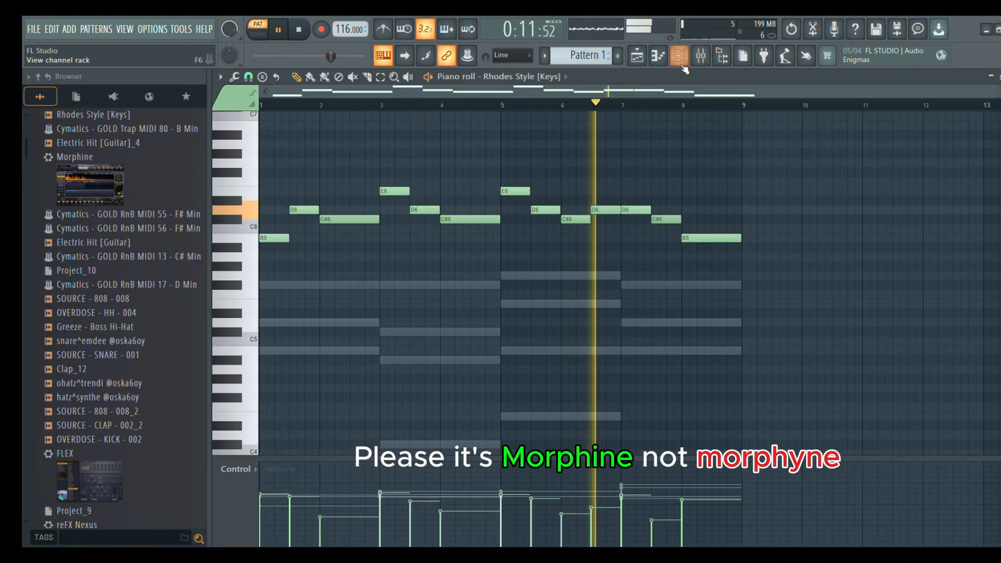
# Open the guitar's piano roll and select and copy its four low bass notes, B3, C#4, E4 and B3.
pyautogui.press('F5')
pyautogui.press('F6')
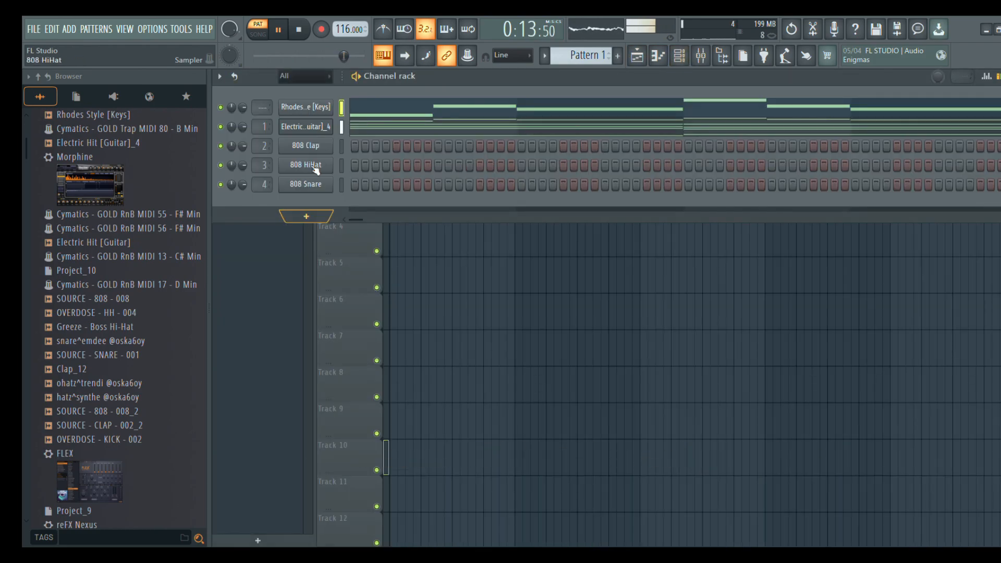
pyautogui.click(430, 131)
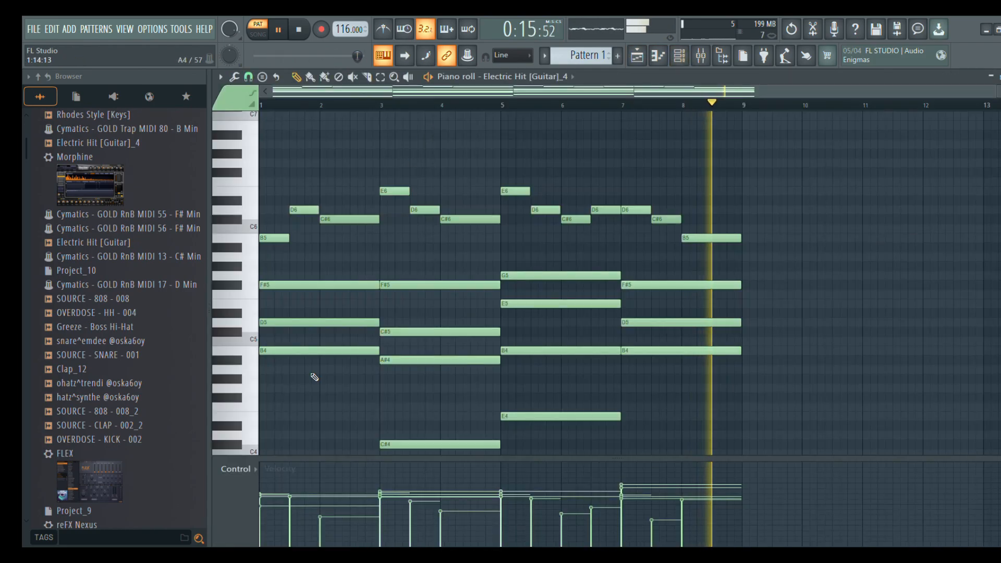
pyautogui.moveTo(317, 310); pyautogui.dragTo(858, 399)
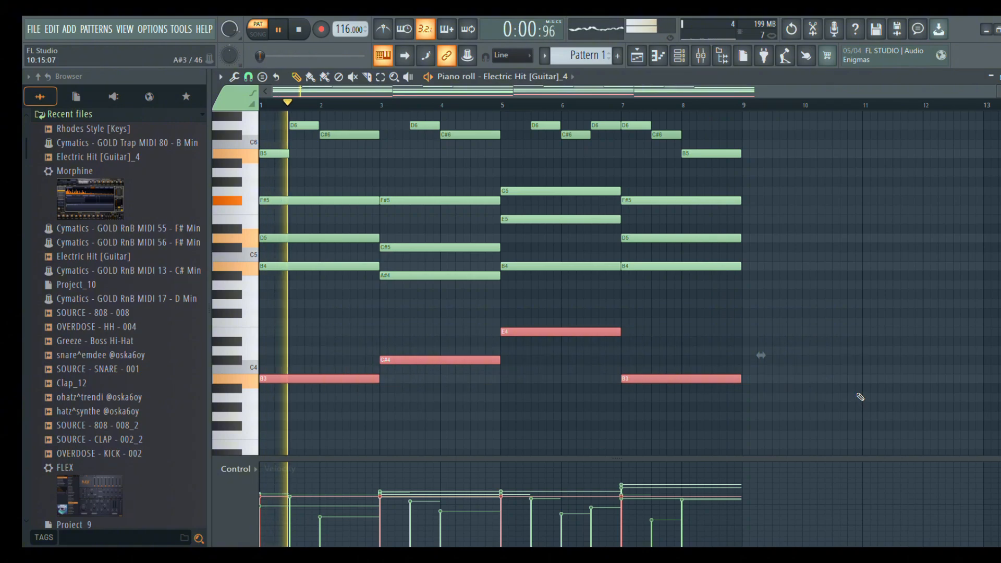
# Replace the 808 Clap channel with Morphine and load the BAS B3 Bass FG preset from its Bass bank.
pyautogui.press('F6')
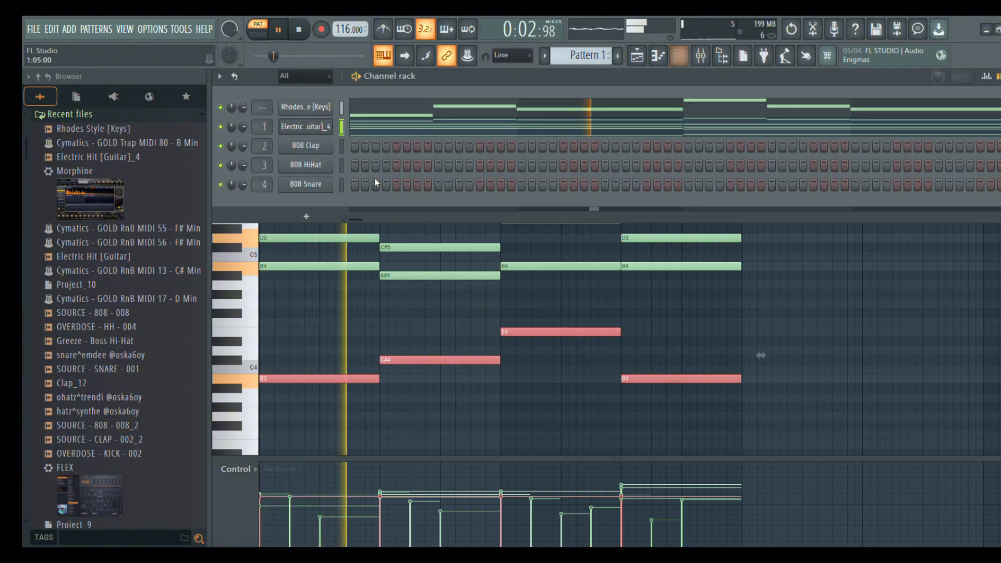
pyautogui.click(317, 148)
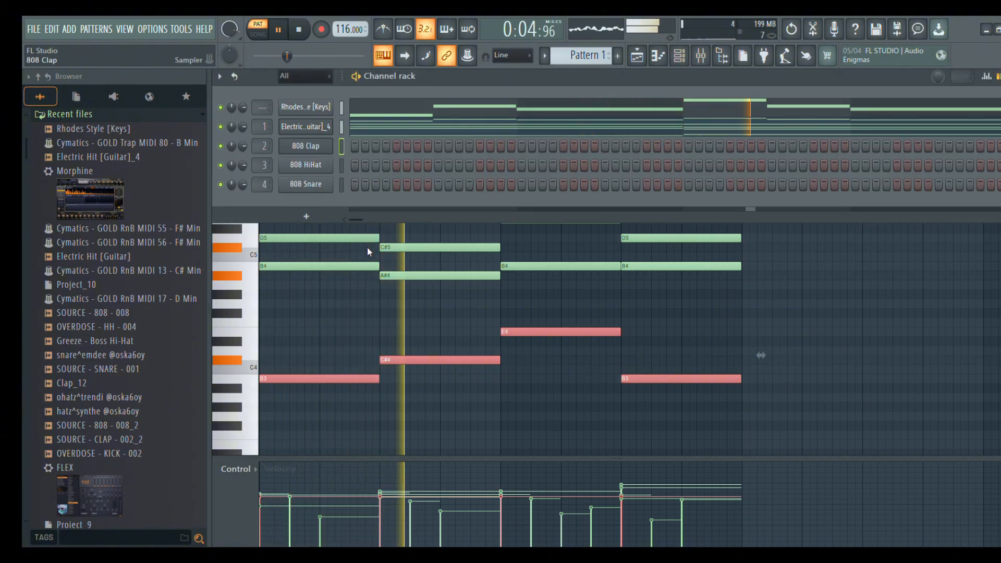
pyautogui.click(584, 192)
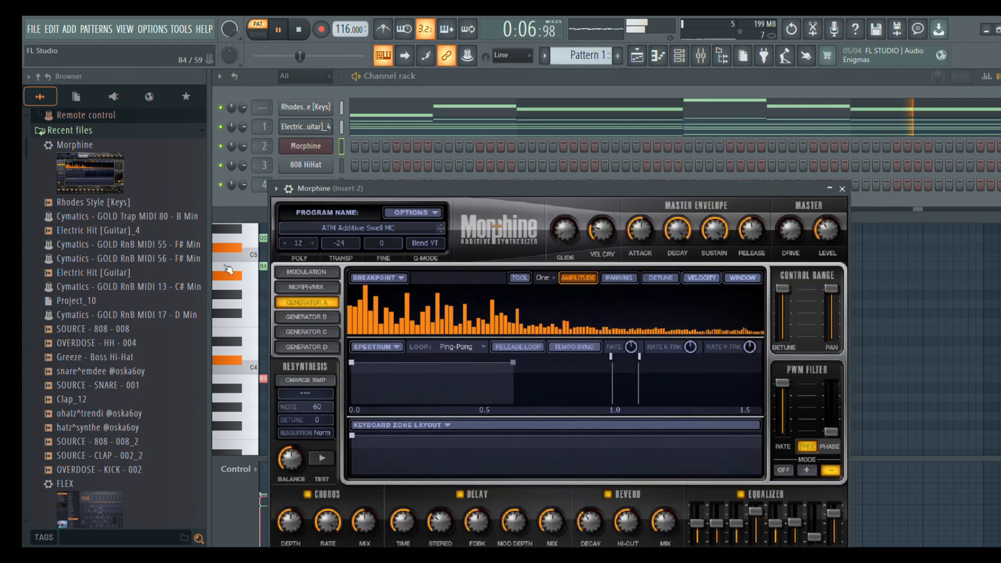
pyautogui.click(358, 233)
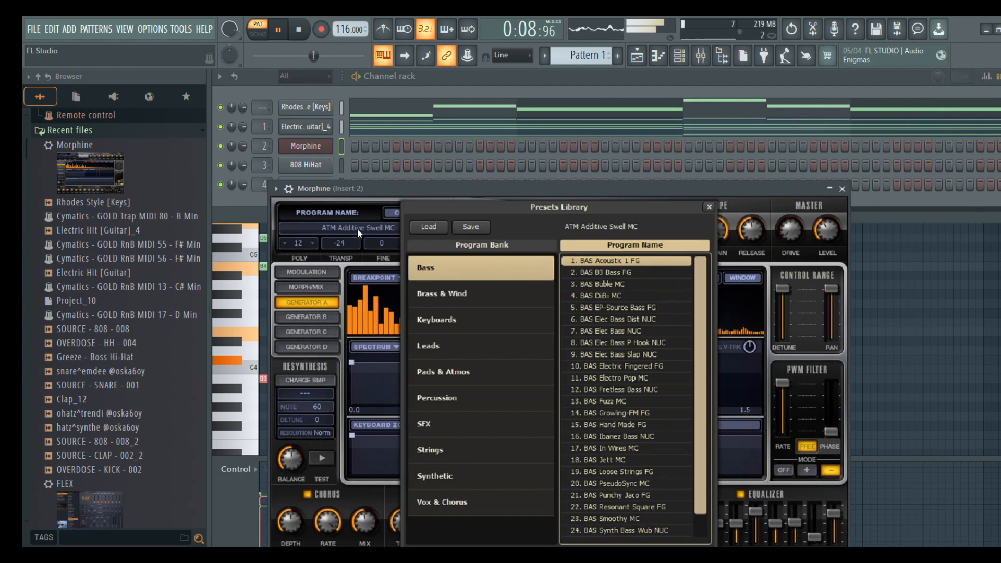
pyautogui.click(595, 274)
# Paste the copied bass notes into the Morphine channel's piano roll and restart the pattern.
pyautogui.click(324, 154)
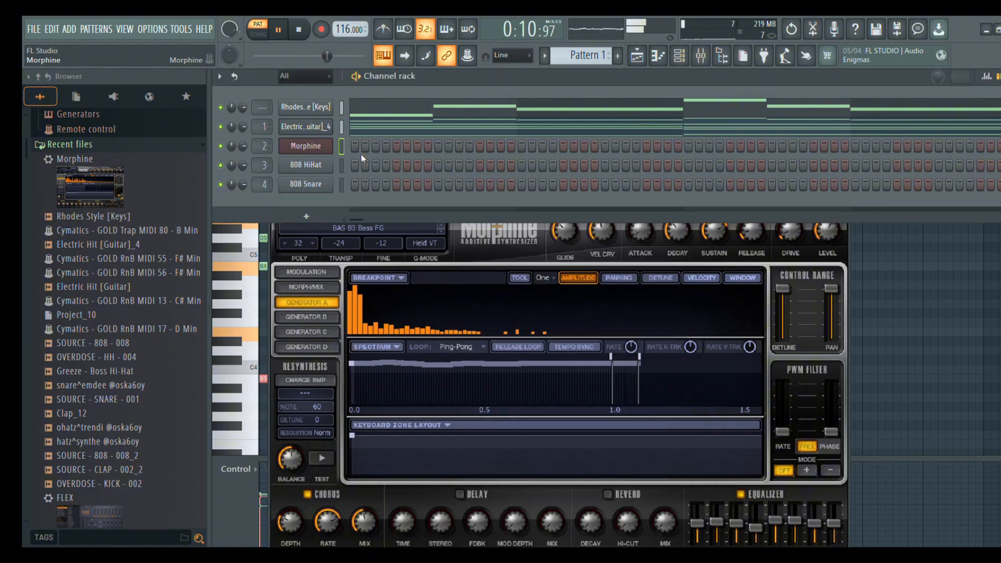
pyautogui.press('F7')
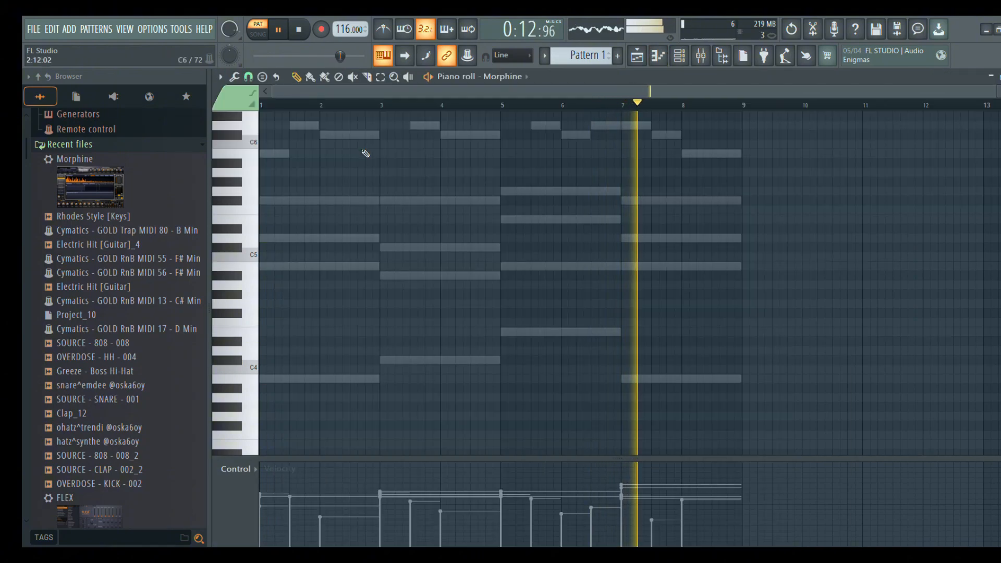
pyautogui.hotkey('ctrl', 'v')
pyautogui.press('space')
pyautogui.press('space')
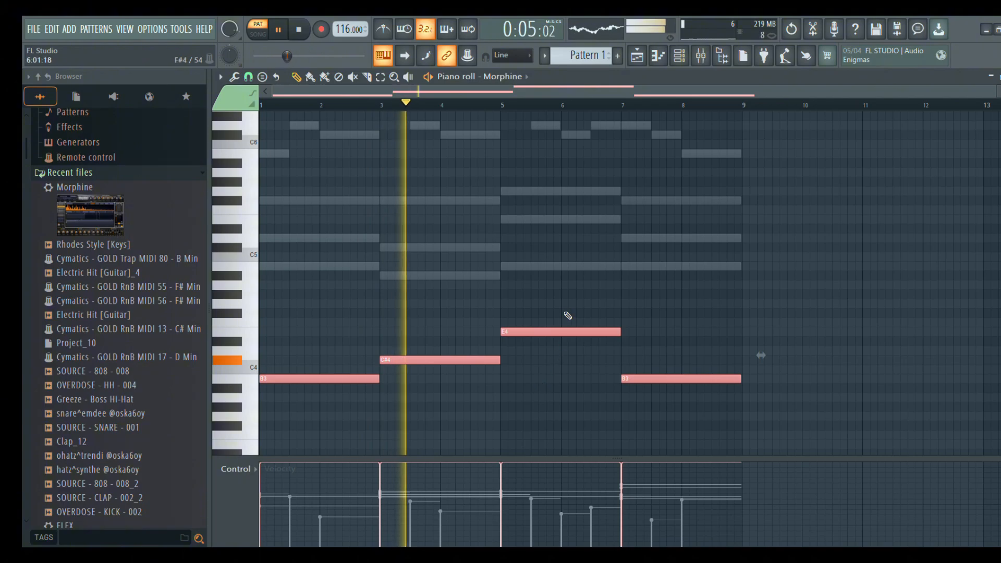
# Compare Morphine's pasted bass line with the other channels' notes in the channel rack and piano roll.
pyautogui.click(680, 55)
pyautogui.click(440, 146)
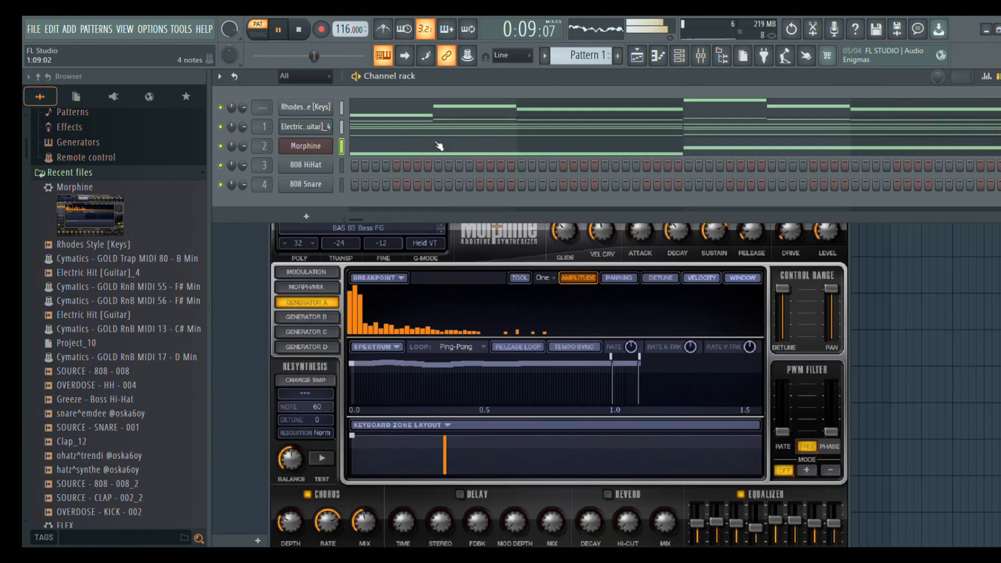
pyautogui.click(440, 146)
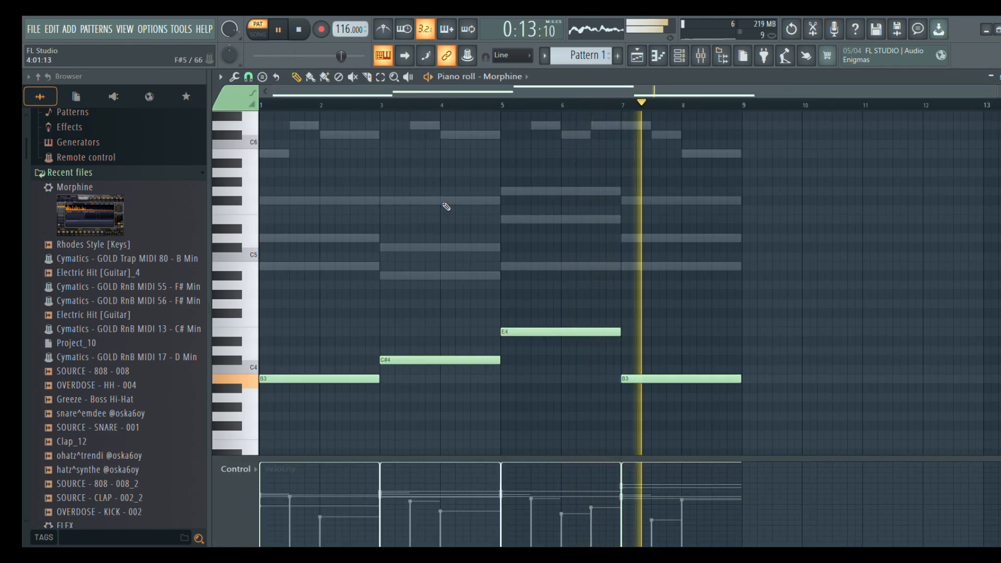
pyautogui.click(680, 54)
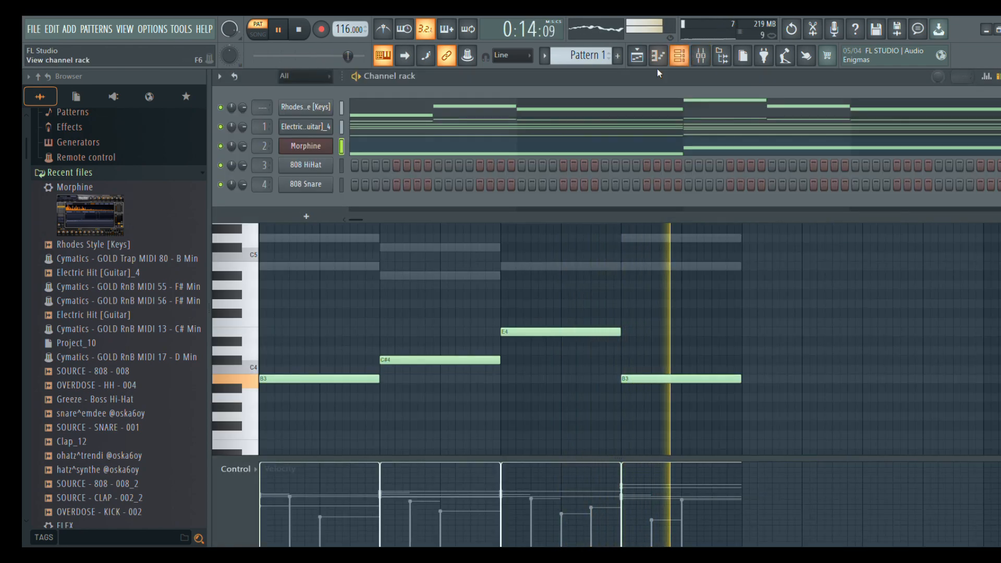
pyautogui.click(368, 153)
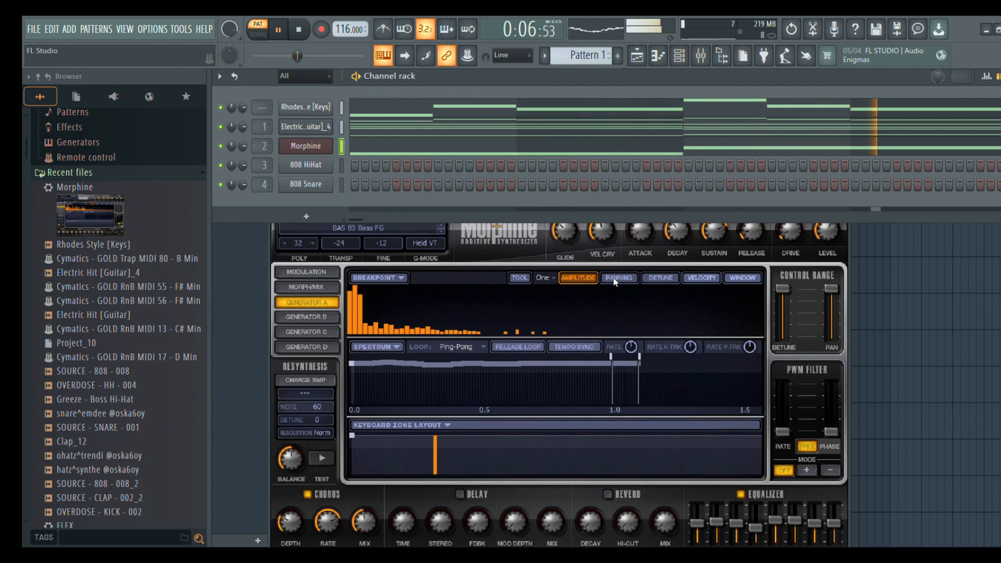
# Add a reFX Nexus channel with the AR Bullet Time arpeggio preset and paste the guitar's full set of notes into it.
pyautogui.click(592, 283)
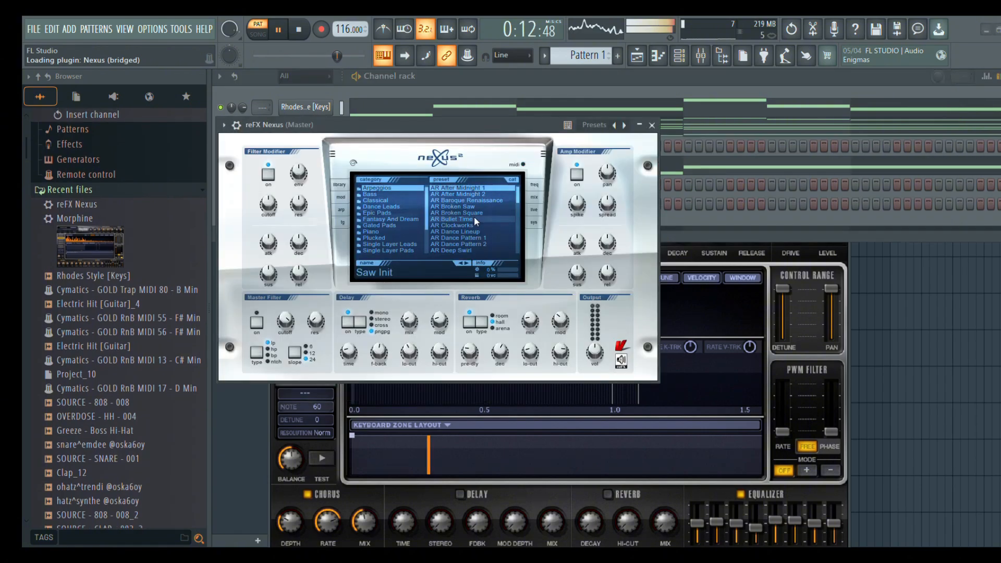
pyautogui.click(473, 217)
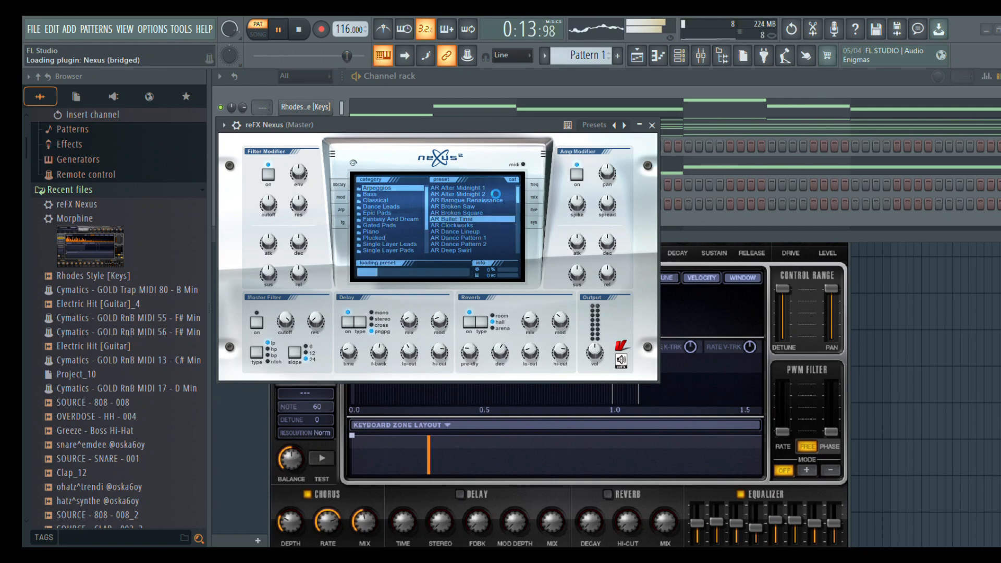
pyautogui.click(499, 76)
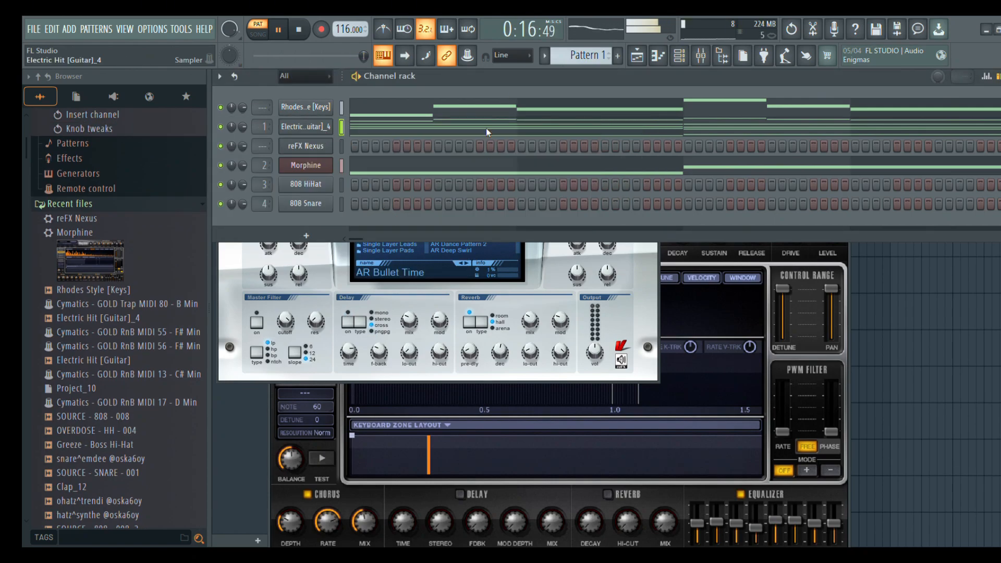
pyautogui.hotkey('ctrl', 'v')
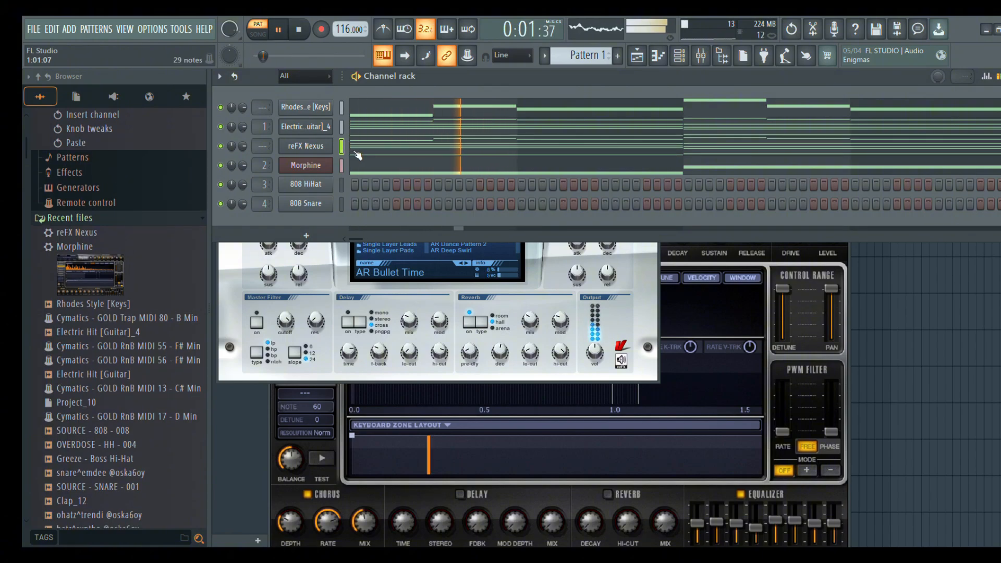
# Enable the master filter in reFX Nexus and set its cutoff to 81.
pyautogui.click(327, 148)
pyautogui.click(326, 148)
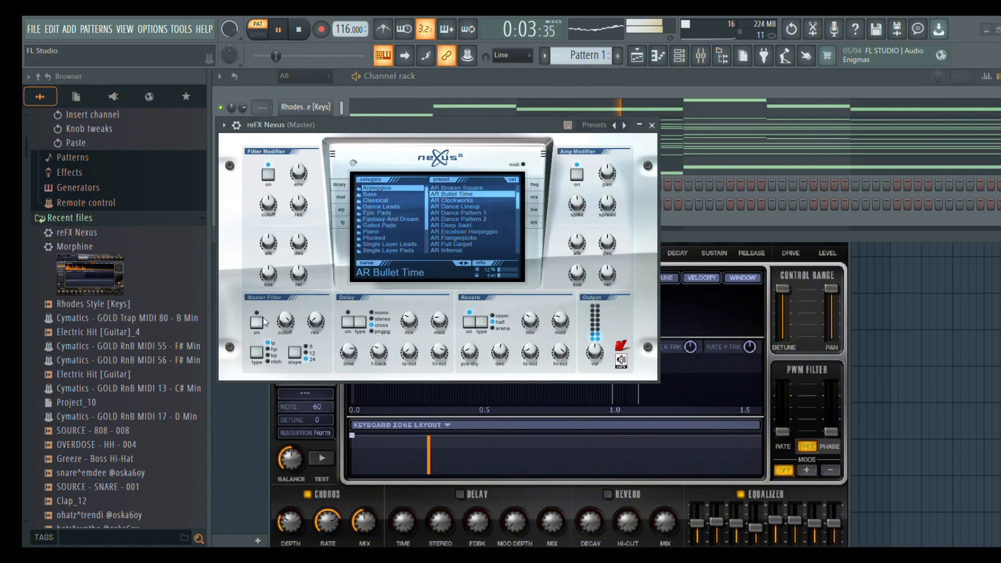
pyautogui.click(259, 323)
pyautogui.moveTo(282, 317); pyautogui.dragTo(288, 324)
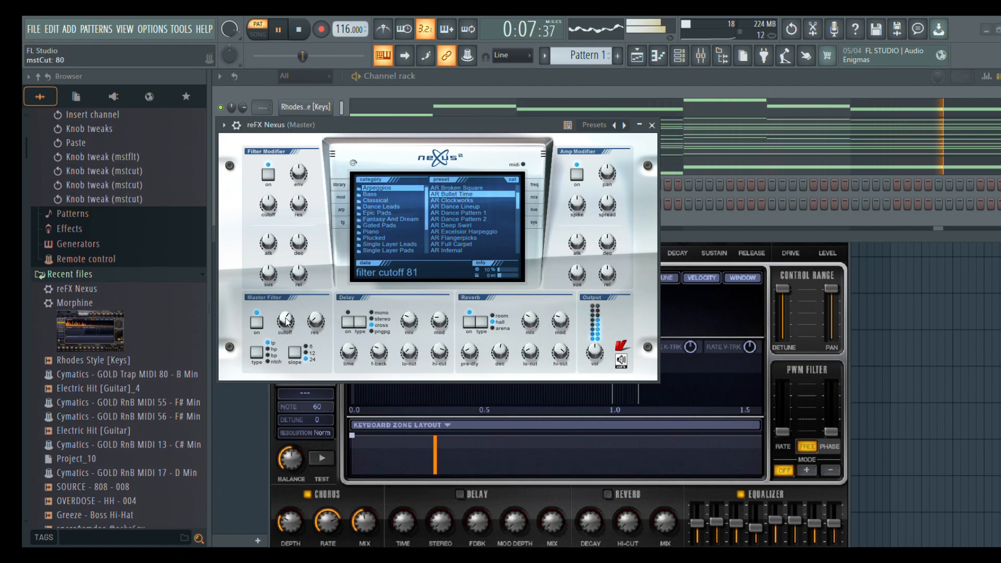
# Collapse the project history and audition the OVERDOSE - HH - 004 sample from the recent files.
pyautogui.click(452, 78)
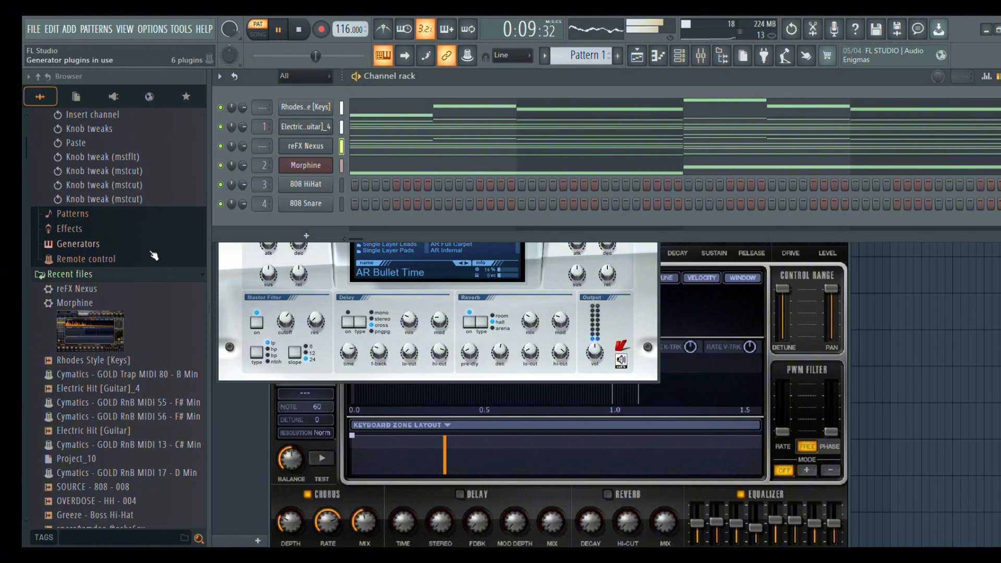
pyautogui.scroll(5, 154, 256)
pyautogui.click(138, 136)
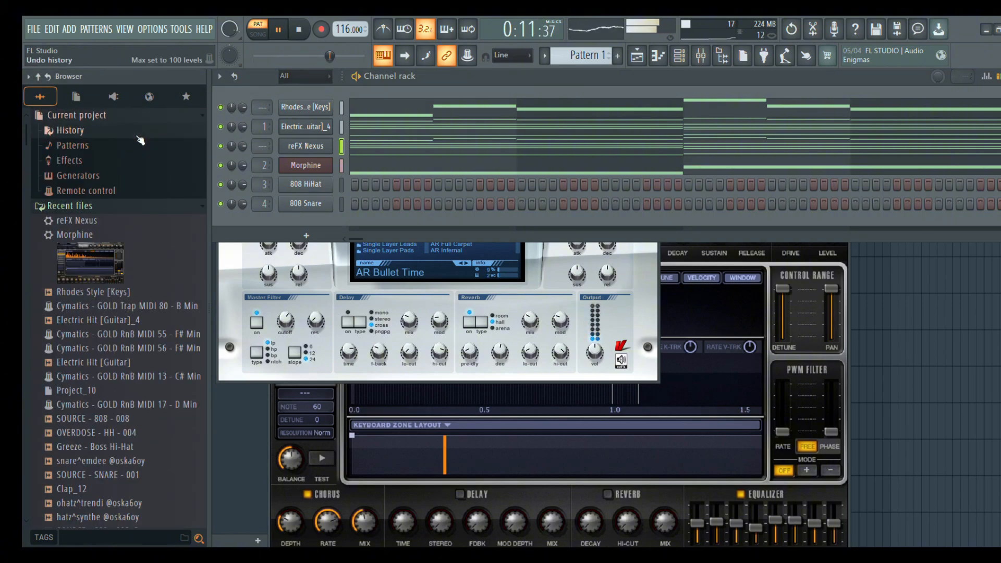
pyautogui.scroll(-4, 116, 240)
pyautogui.click(113, 264)
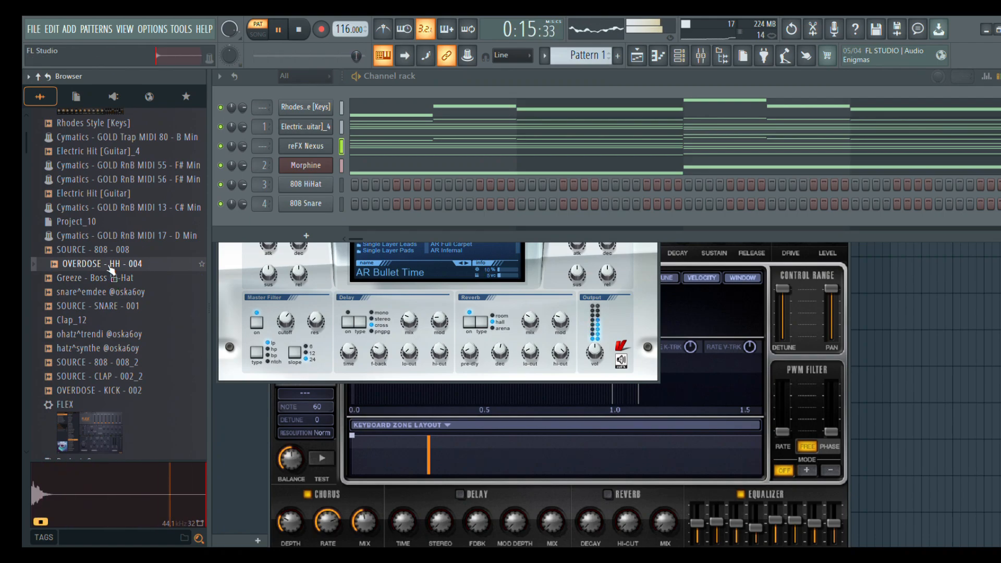
# Route the guitar and Morphine channels to the Master track and delete the 808 HiHat and 808 Snare channels.
pyautogui.moveTo(53, 266); pyautogui.dragTo(277, 132)
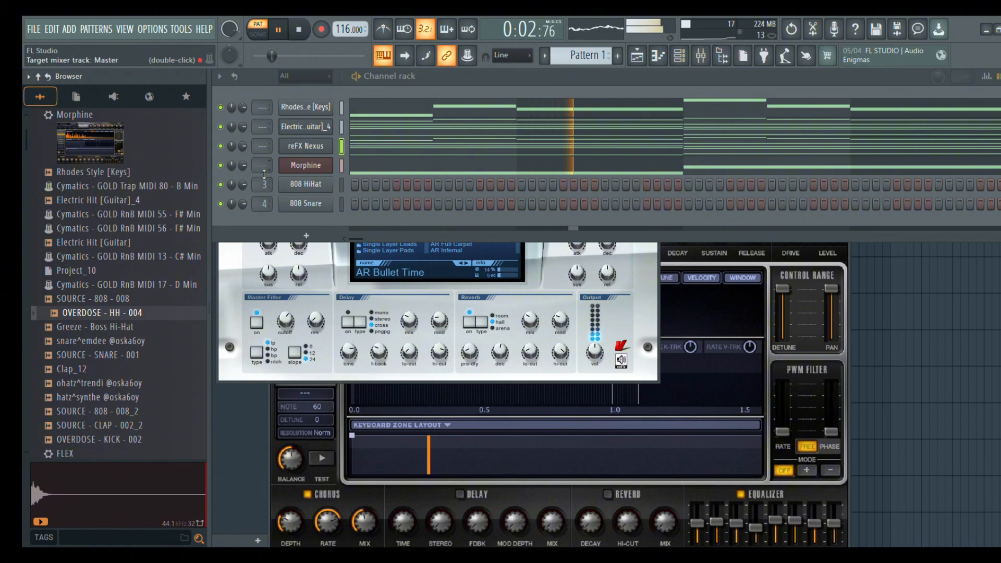
pyautogui.click(701, 57)
pyautogui.click(343, 108)
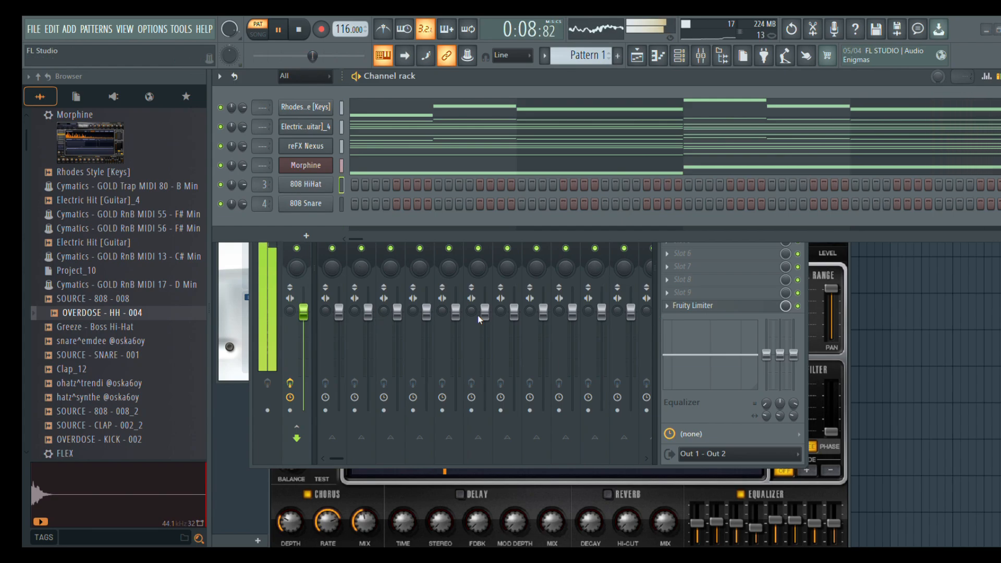
pyautogui.click(586, 337)
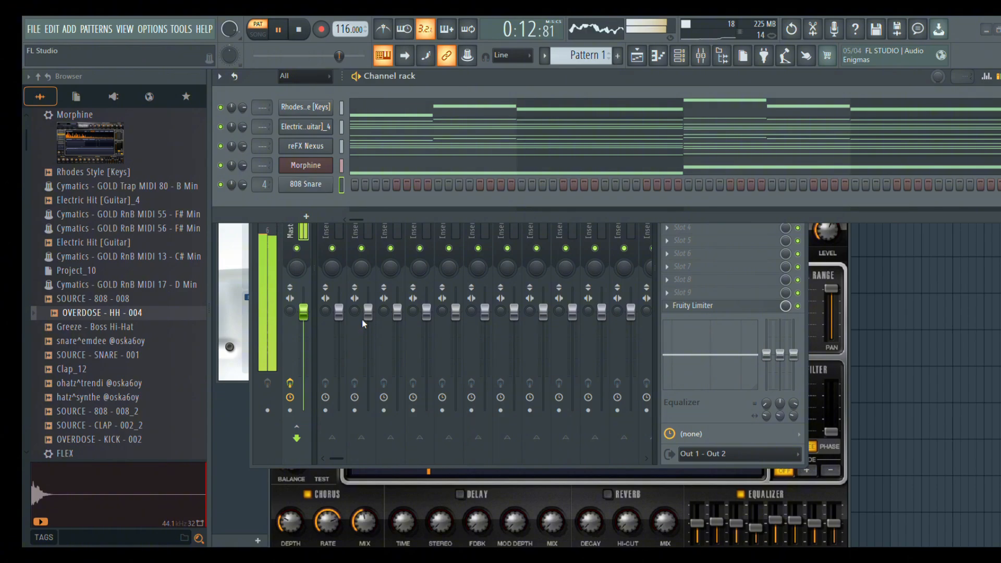
pyautogui.click(582, 338)
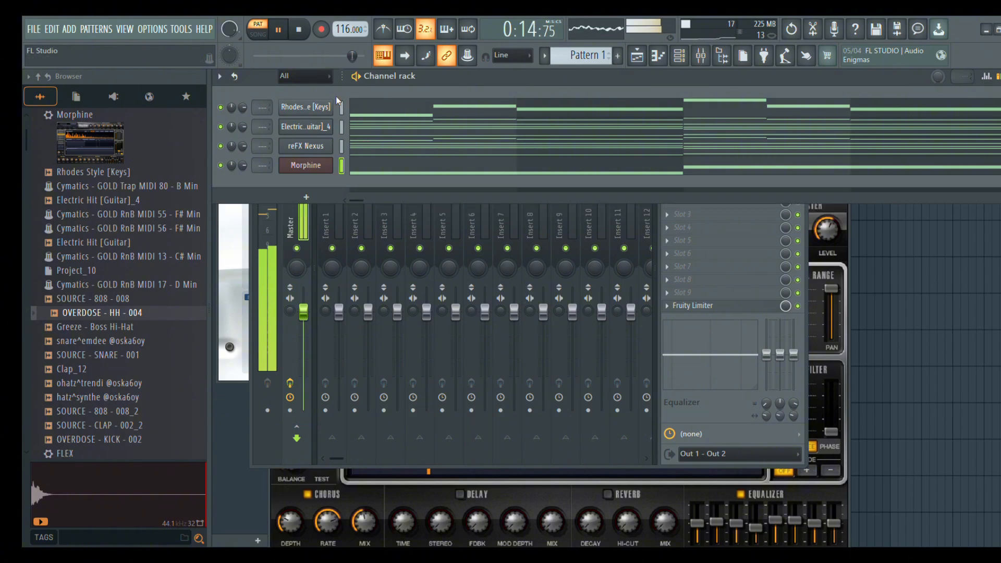
# Route the Rhodes Style [Keys] channel to mixer insert 1 and the Electric Hit [Guitar]_4 channel to insert 2.
pyautogui.click(306, 108)
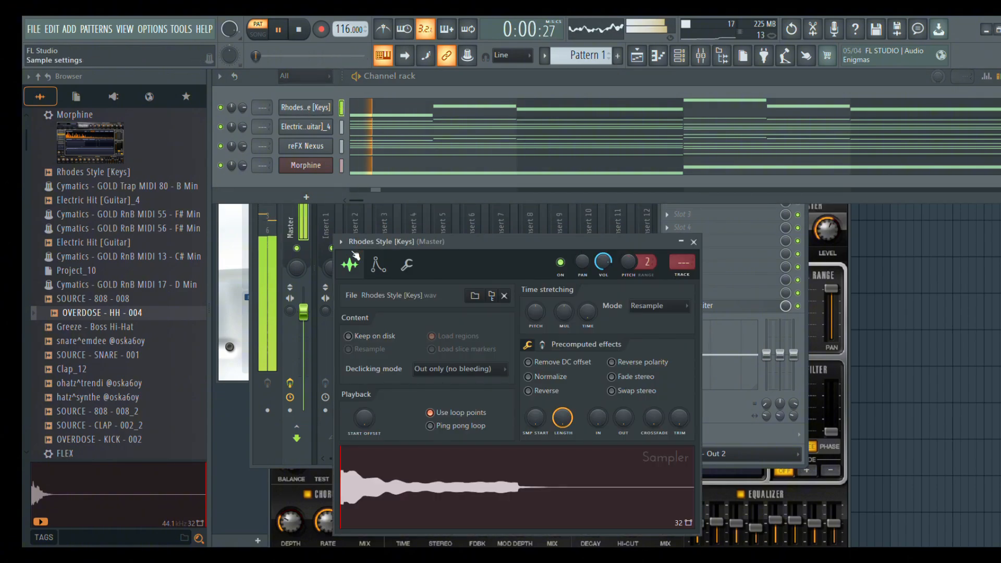
pyautogui.hotkey('ctrl', 'l')
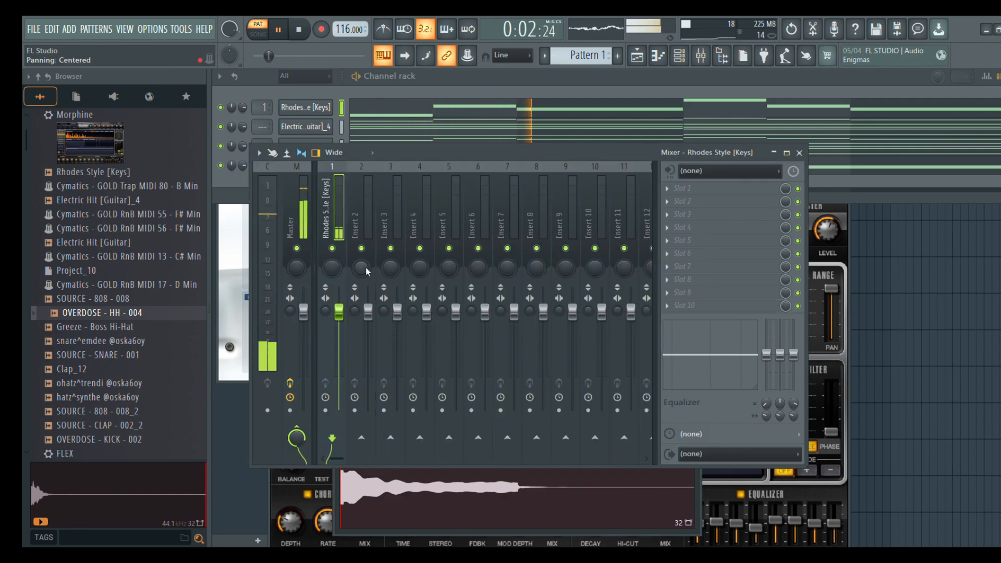
pyautogui.click(315, 128)
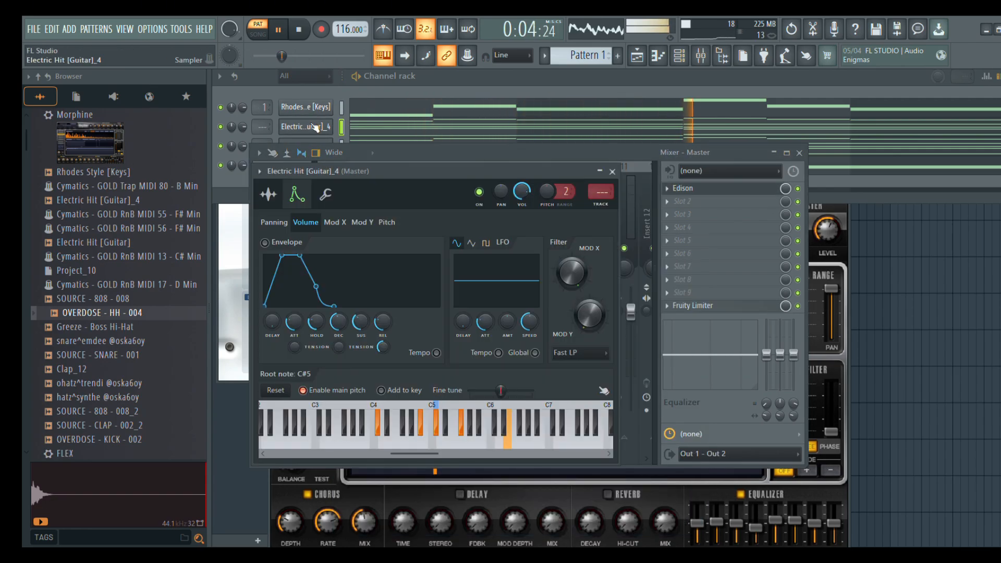
pyautogui.click(288, 132)
pyautogui.click(290, 132)
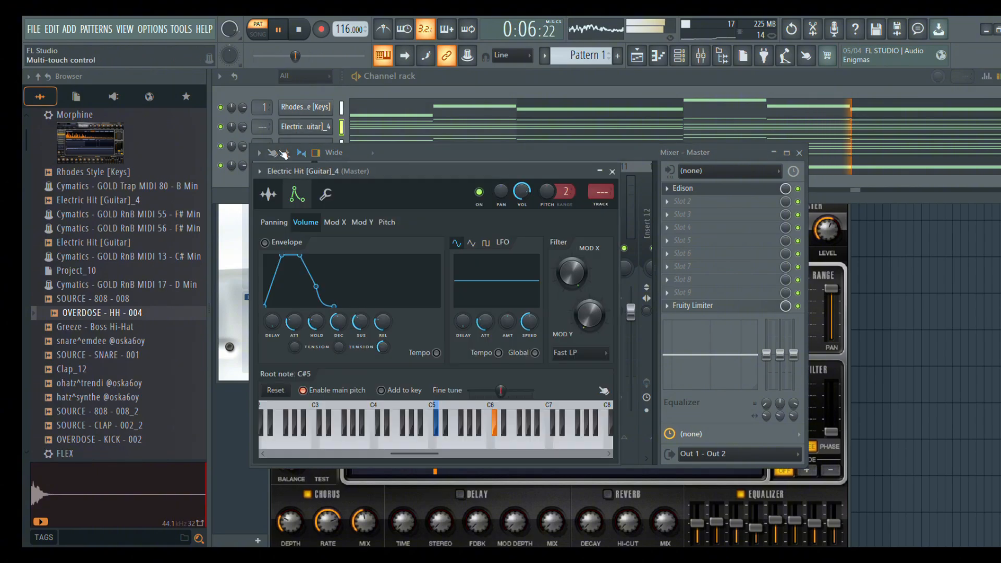
pyautogui.hotkey('ctrl', 'l')
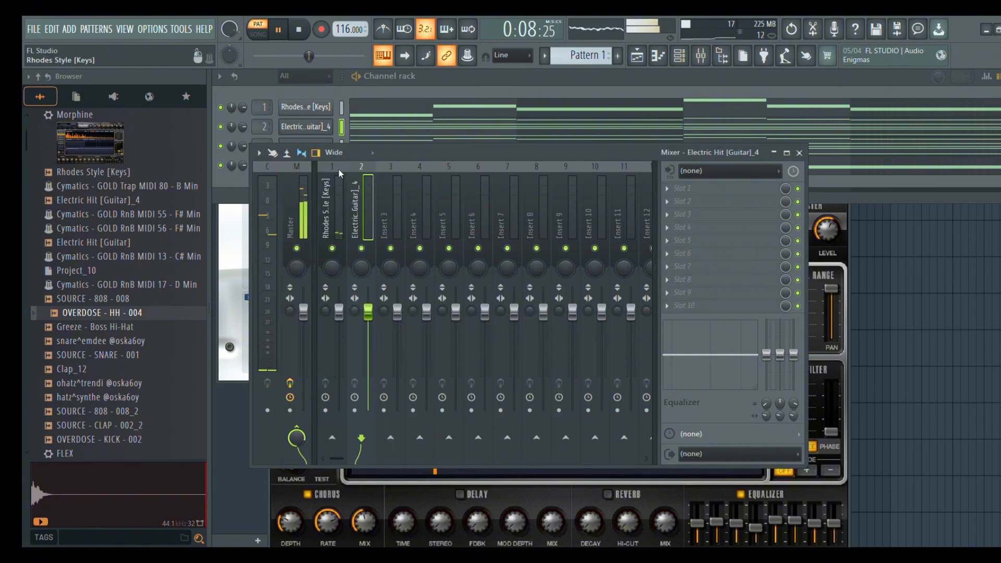
# Route the reFX Nexus channel to mixer insert 3 and the Morphine channel to insert 4.
pyautogui.click(294, 147)
pyautogui.click(293, 146)
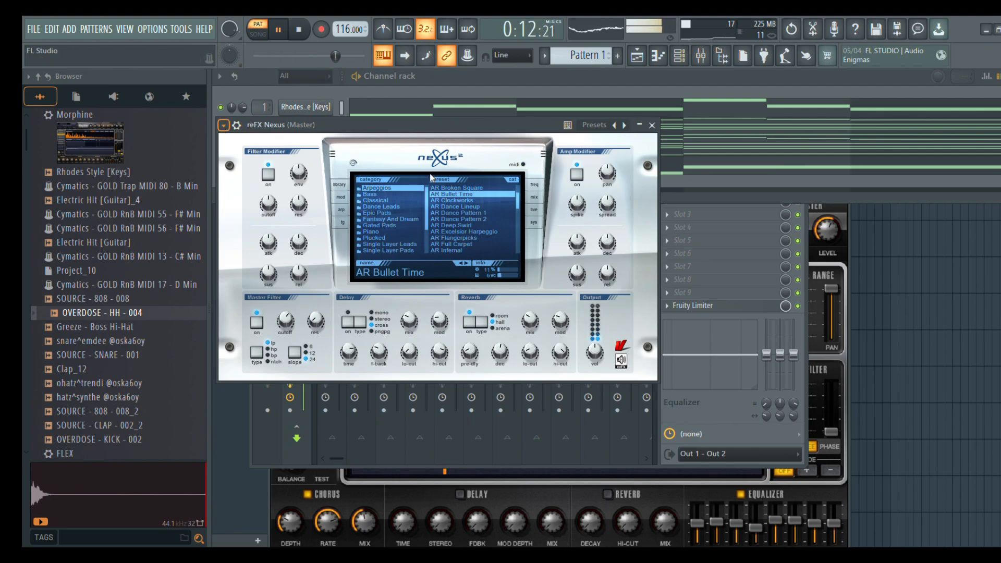
pyautogui.hotkey('ctrl', 'l')
pyautogui.click(553, 83)
pyautogui.click(294, 169)
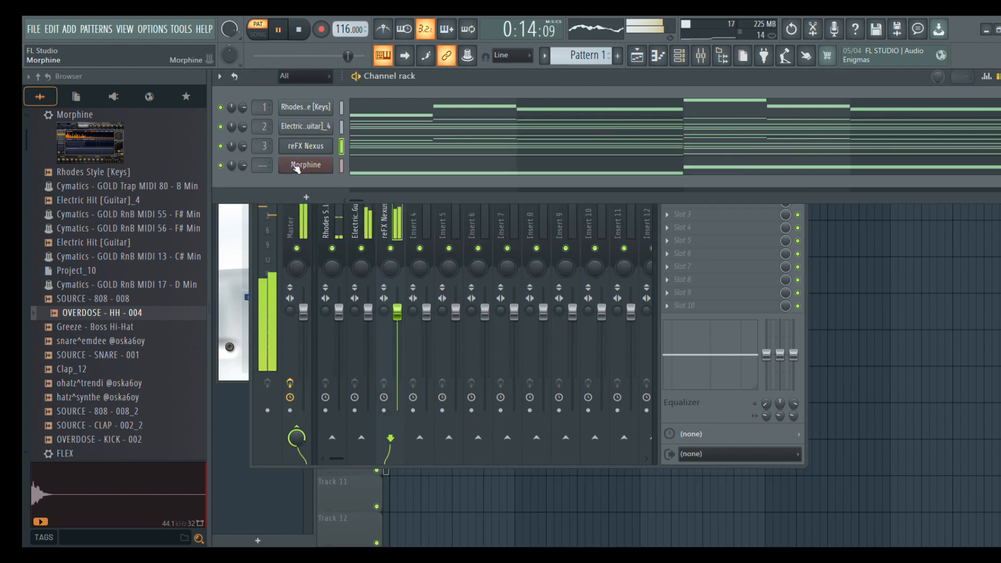
pyautogui.click(294, 166)
pyautogui.hotkey('ctrl', 'l')
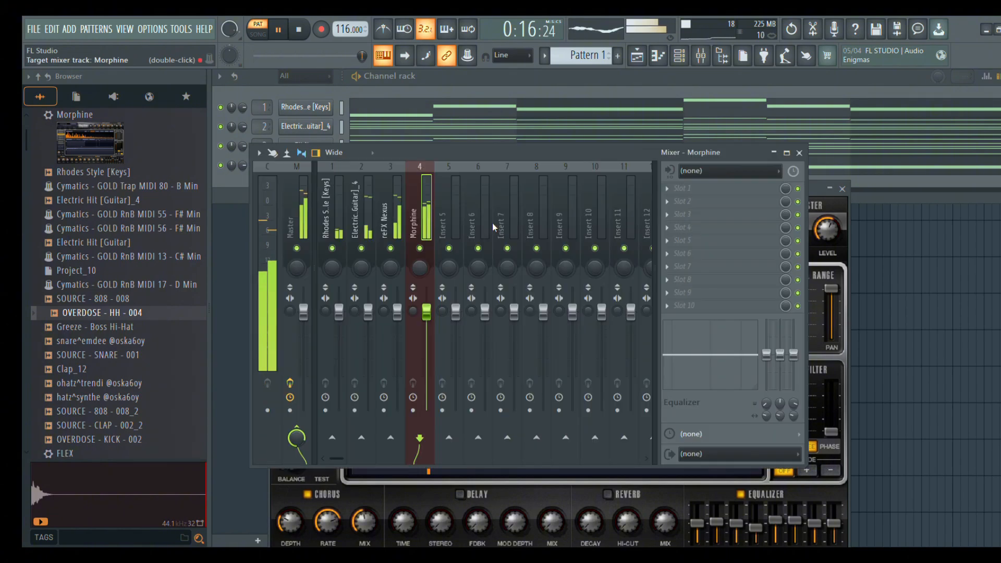
pyautogui.click(525, 88)
pyautogui.click(702, 56)
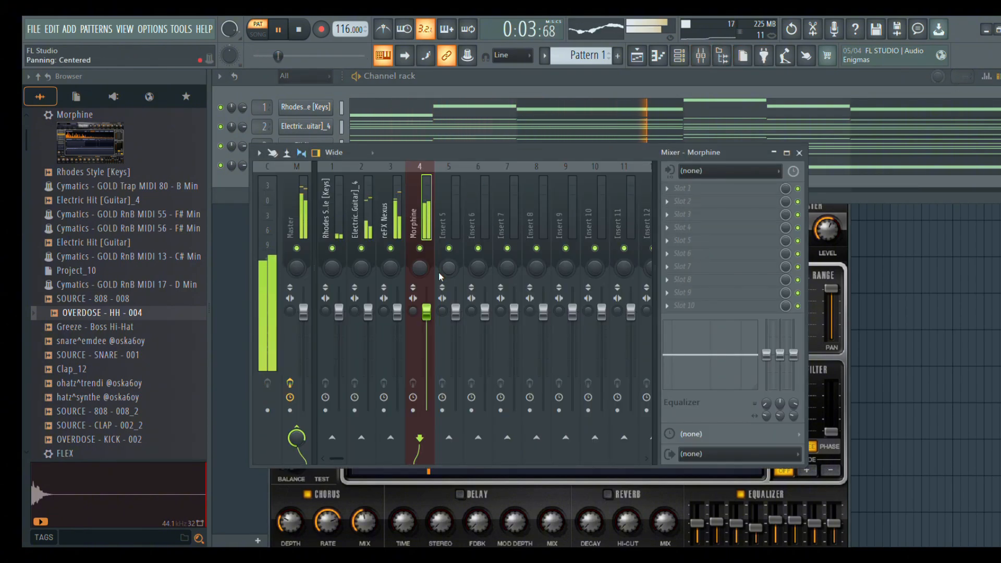
# Solo the Rhodes Style [Keys] mixer track, add LuxeVerb to the Morphine track's first effect slot and play the pattern.
pyautogui.press('space')
pyautogui.rightClick(333, 249)
pyautogui.press('space')
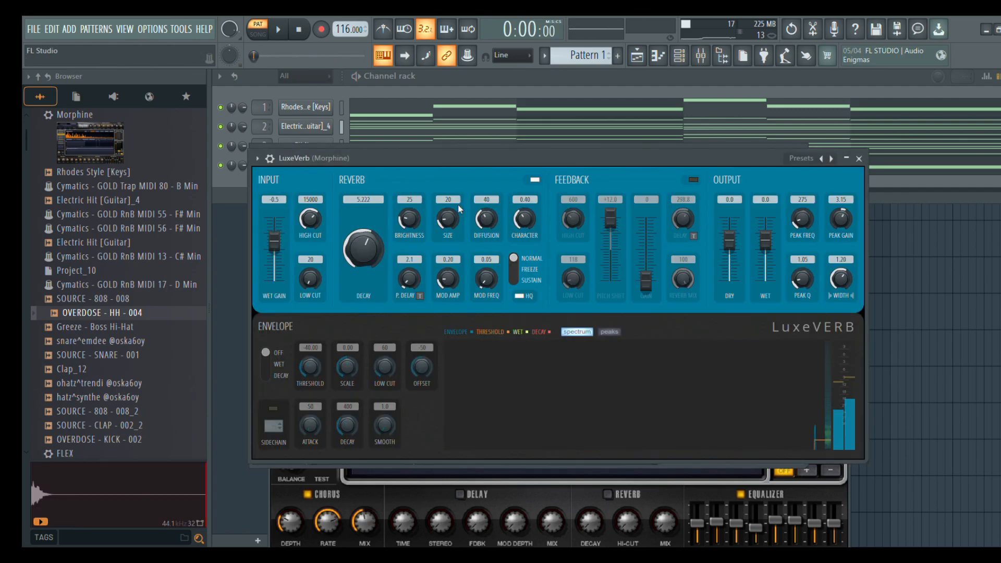
pyautogui.press('space')
pyautogui.click(494, 85)
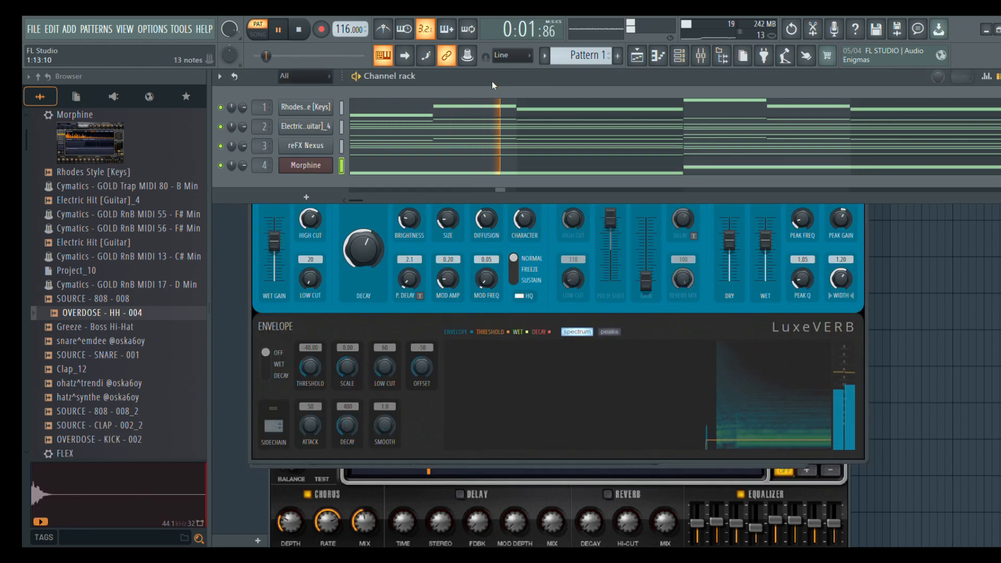
pyautogui.press('F9')
pyautogui.press('space')
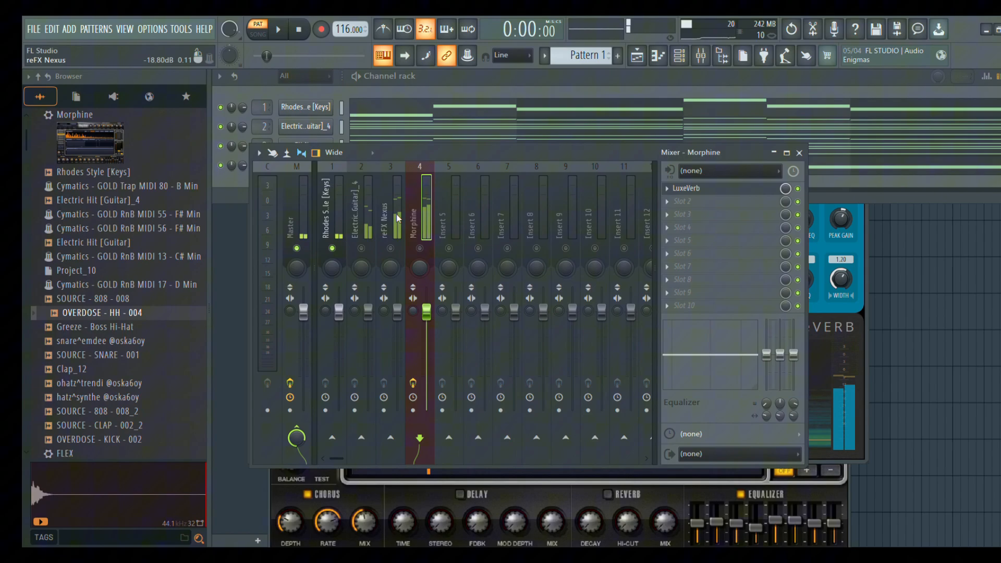
# Add LuxeVerb to the Rhodes Style [Keys] mixer track and load its Bright Hall preset during playback.
pyautogui.click(338, 228)
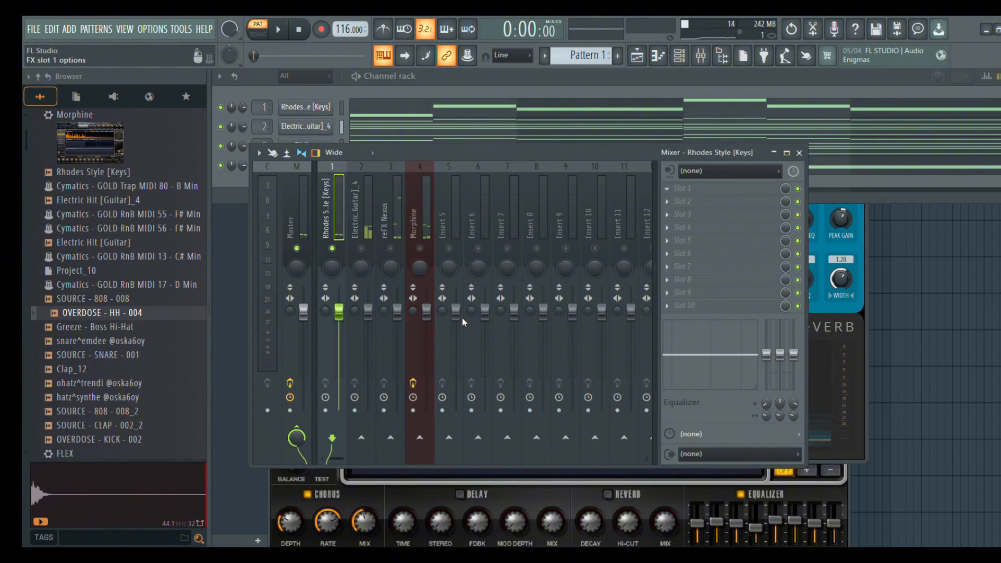
pyautogui.press('space')
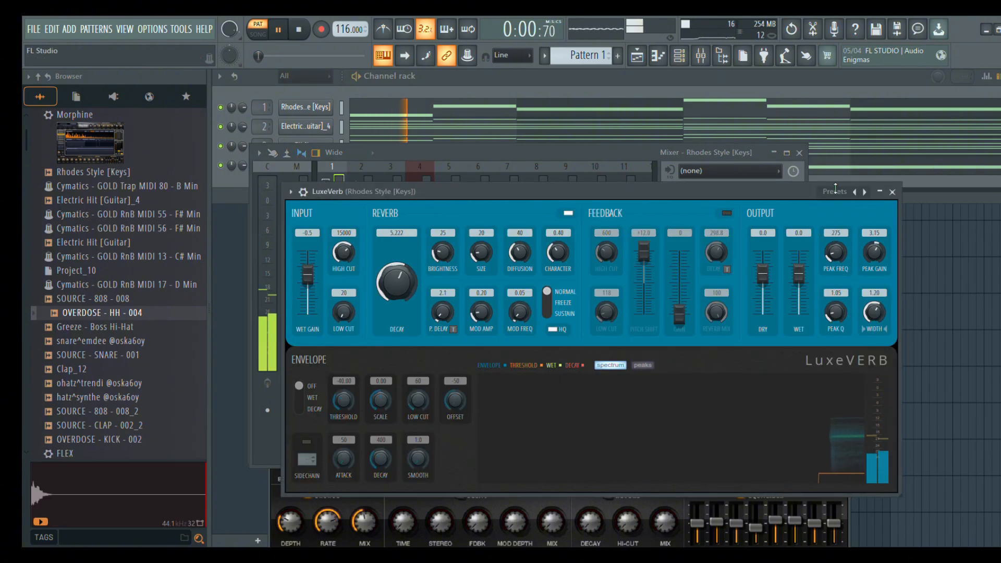
pyautogui.click(866, 192)
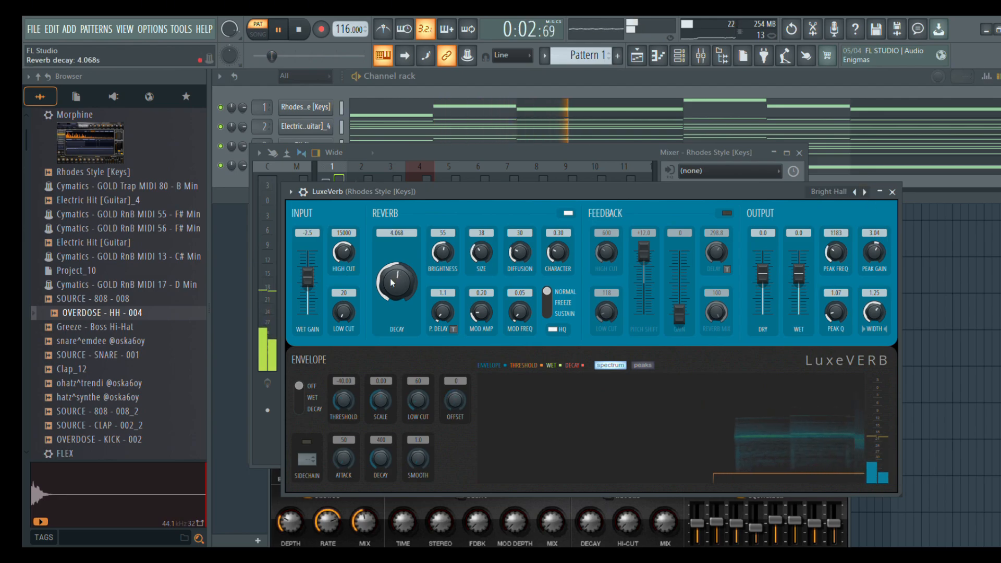
# Set the LuxeVerb mix level on the Rhodes Style [Keys] track to 48% and add Fruity delay bank in slot 2.
pyautogui.click(703, 57)
pyautogui.press('space')
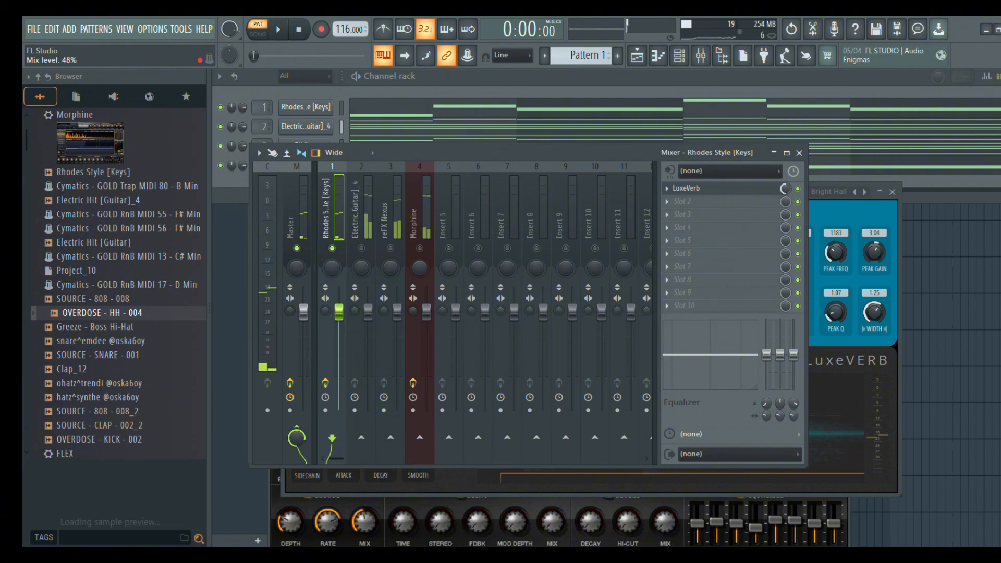
pyautogui.press('space')
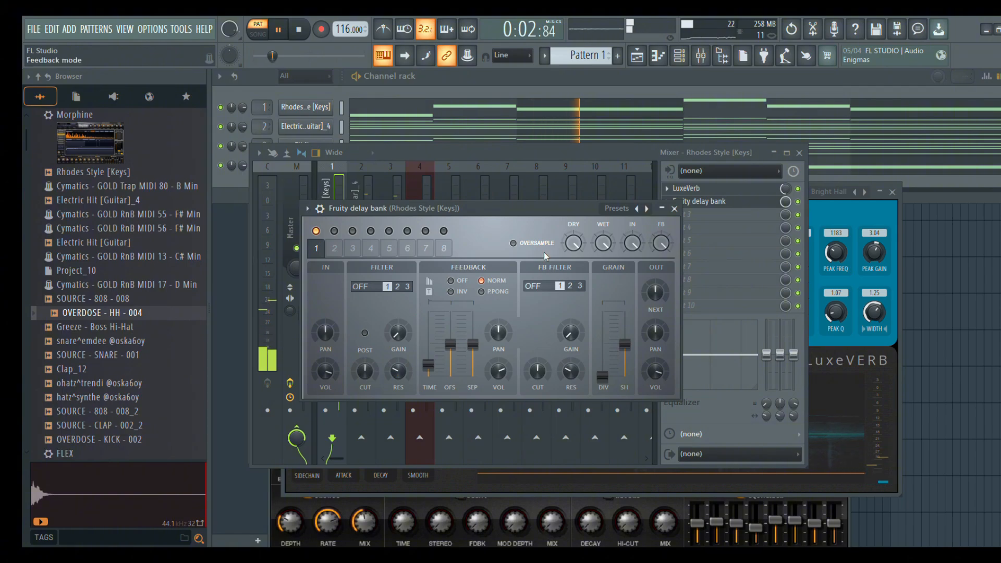
pyautogui.click(740, 201)
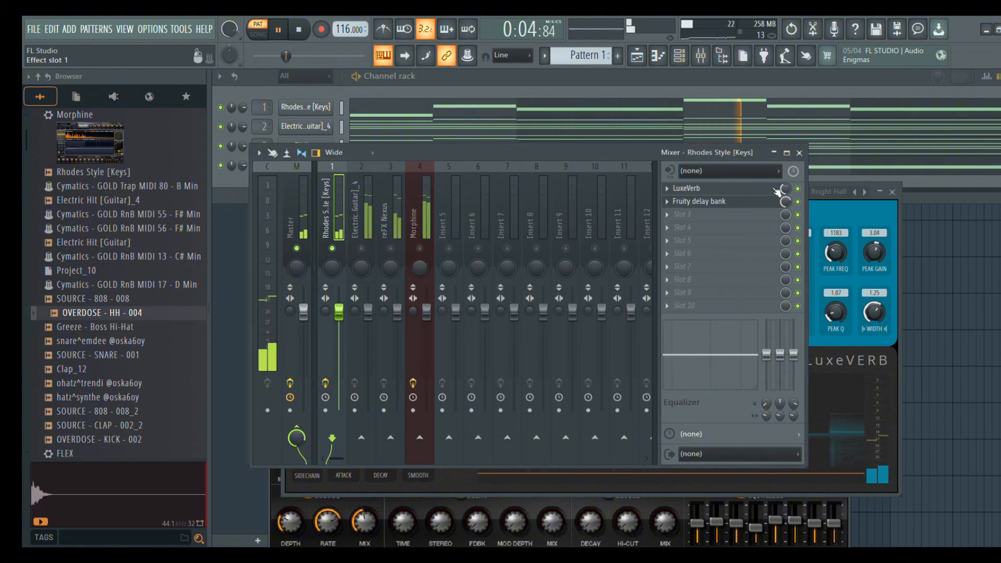
pyautogui.click(687, 189)
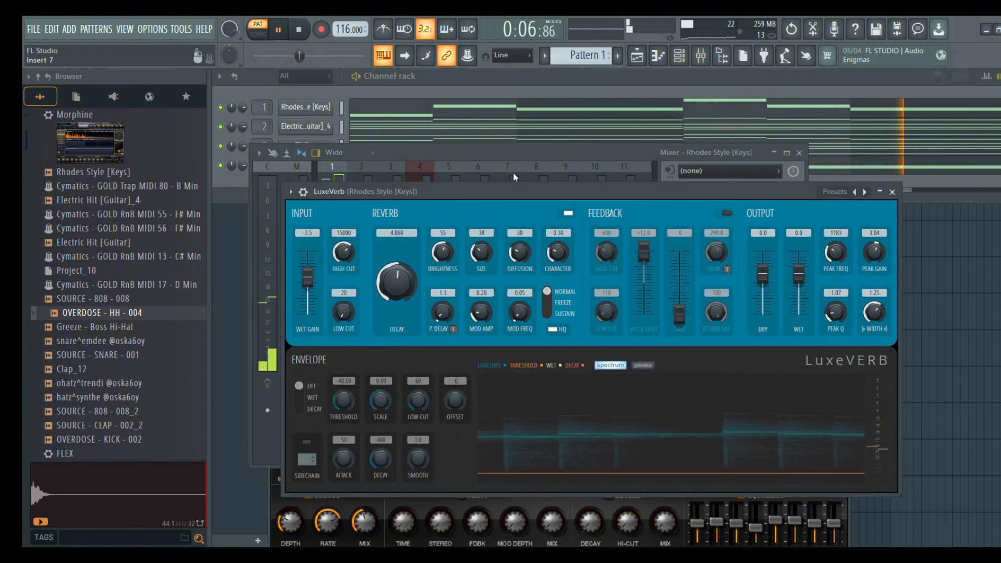
pyautogui.click(632, 142)
pyautogui.click(701, 56)
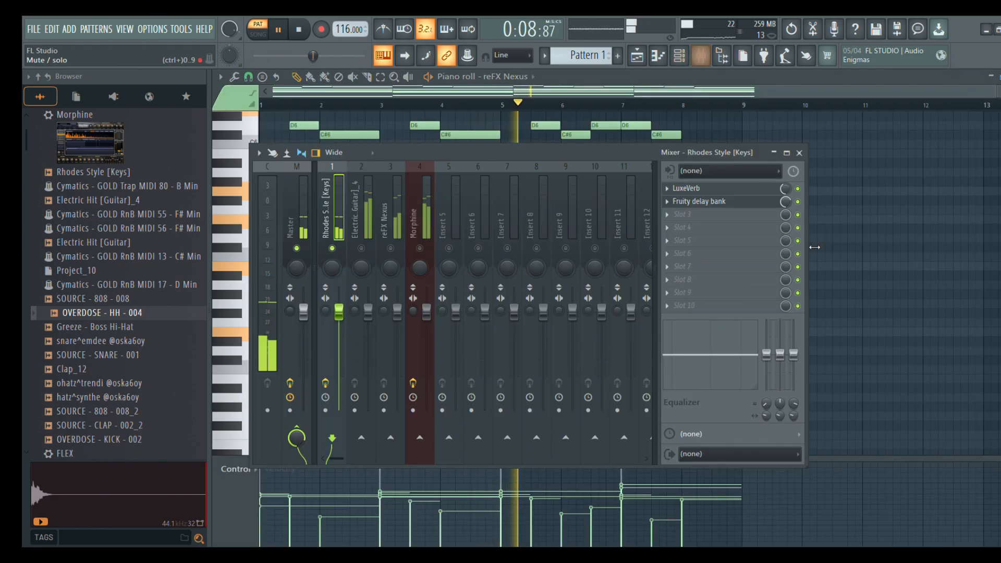
# Pan the Fruity delay bank's input 61% left on the Rhodes Style [Keys] track and play the pattern.
pyautogui.click(705, 201)
pyautogui.press('space')
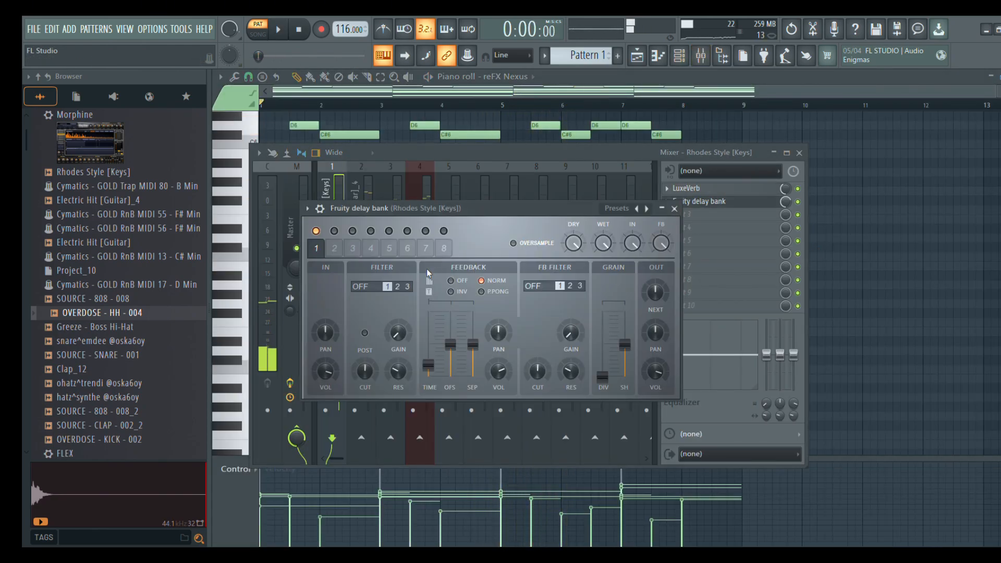
pyautogui.moveTo(320, 327); pyautogui.dragTo(334, 313)
pyautogui.press('space')
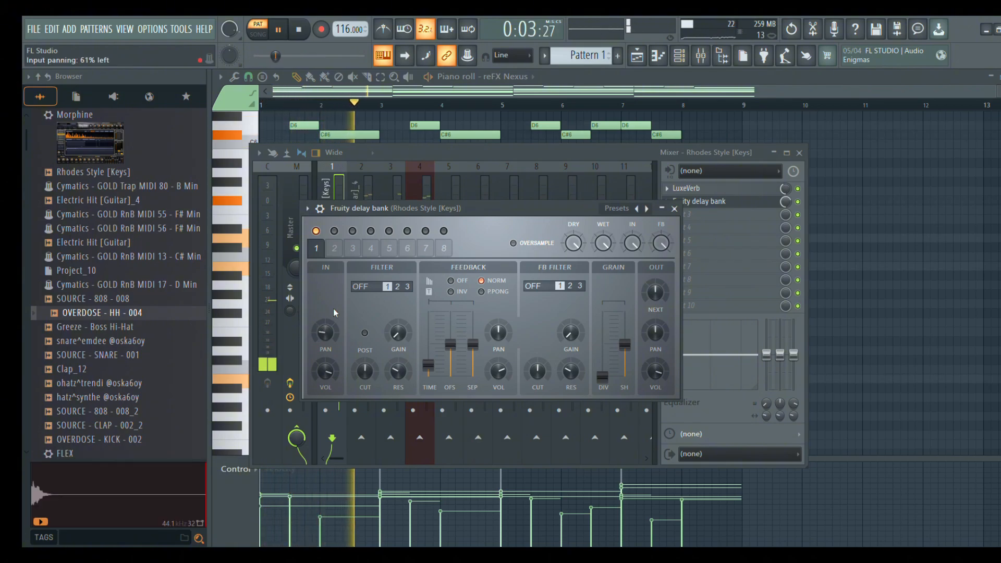
# Unmute the Electric Hit [Guitar]_4 mixer track and lower the volume faders of it and Rhodes Style [Keys].
pyautogui.click(555, 73)
pyautogui.click(708, 55)
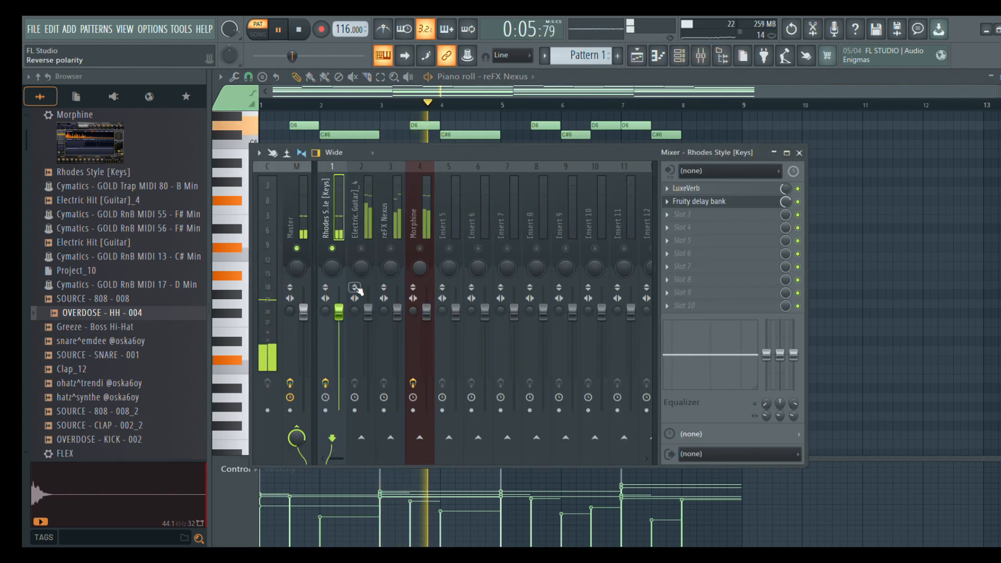
pyautogui.click(364, 230)
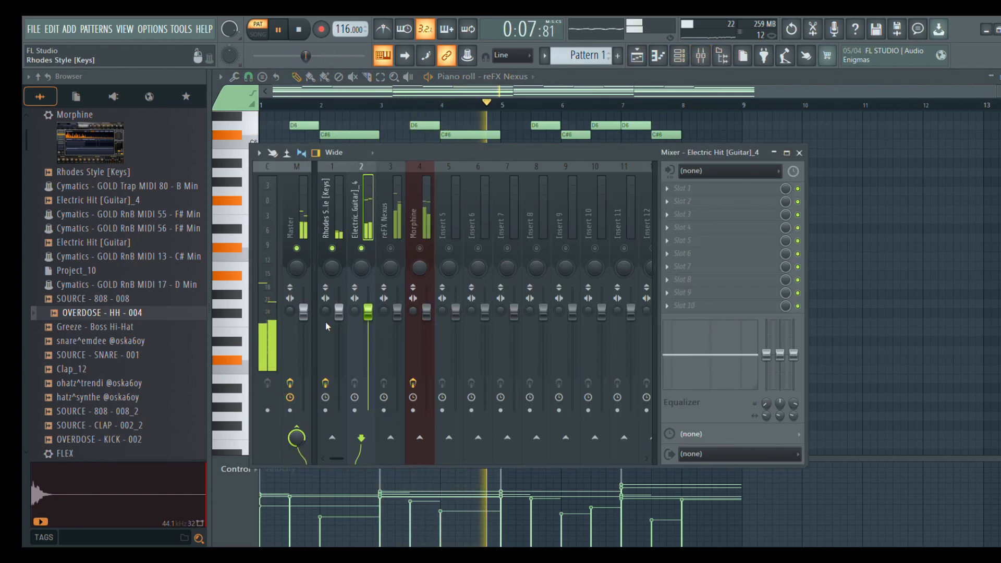
pyautogui.moveTo(341, 312); pyautogui.dragTo(369, 334)
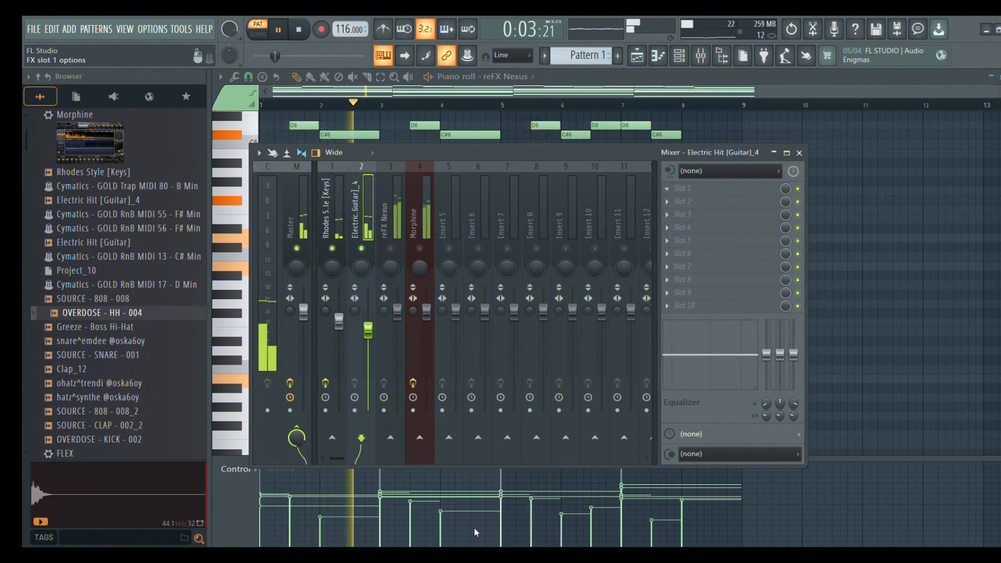
# Add Frequency Splitter to the Electric Hit [Guitar]_4 track, with low output at -1.9 dB and high output at -1.7 dB.
pyautogui.click(466, 452)
pyautogui.press('space')
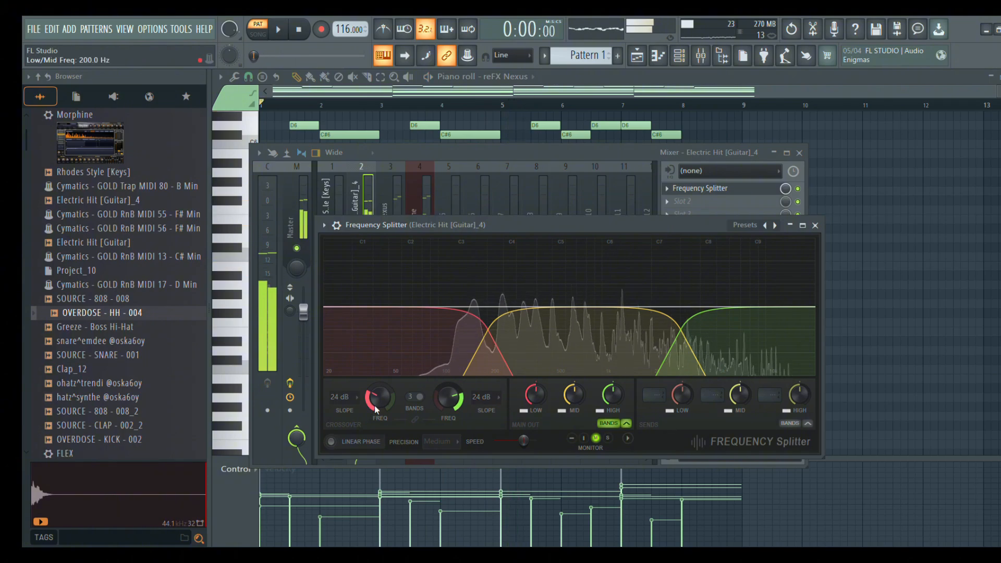
pyautogui.moveTo(572, 393); pyautogui.dragTo(539, 396)
pyautogui.press('space')
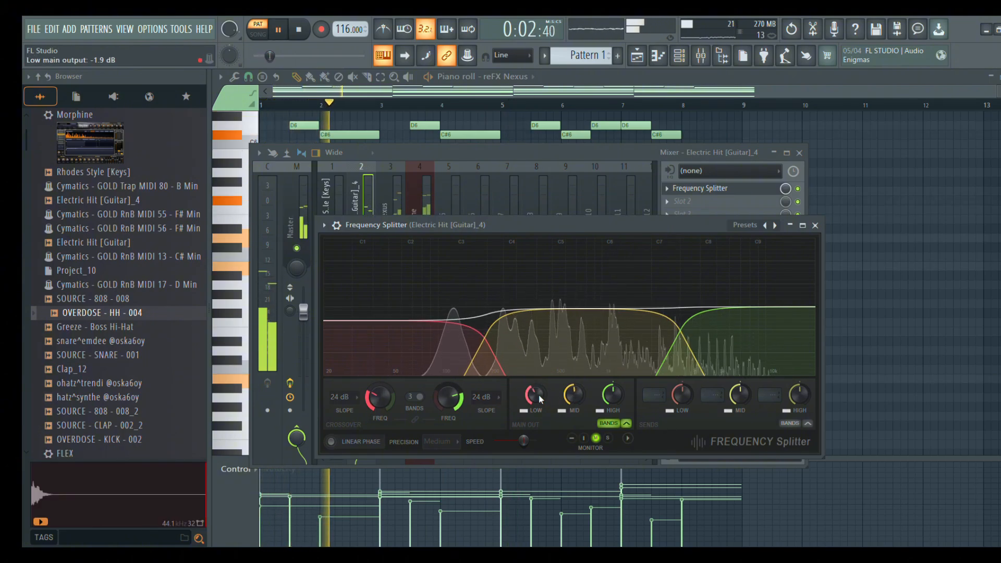
pyautogui.moveTo(619, 394); pyautogui.dragTo(620, 397)
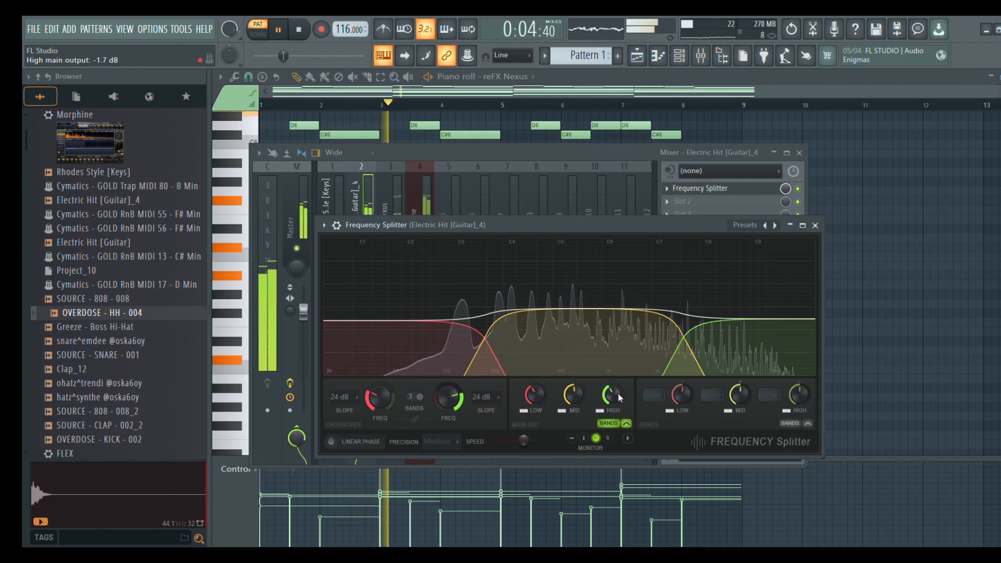
pyautogui.click(580, 157)
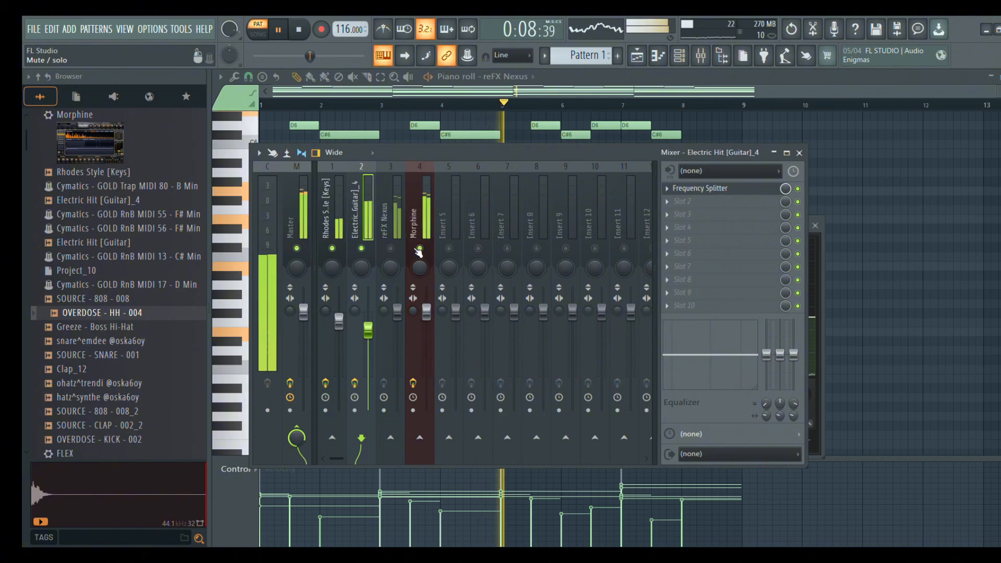
# Unmute the Morphine track and replace its LuxeVerb with Fruity parametric EQ 2 using the 20Hz + 18kHz cut preset.
pyautogui.click(413, 245)
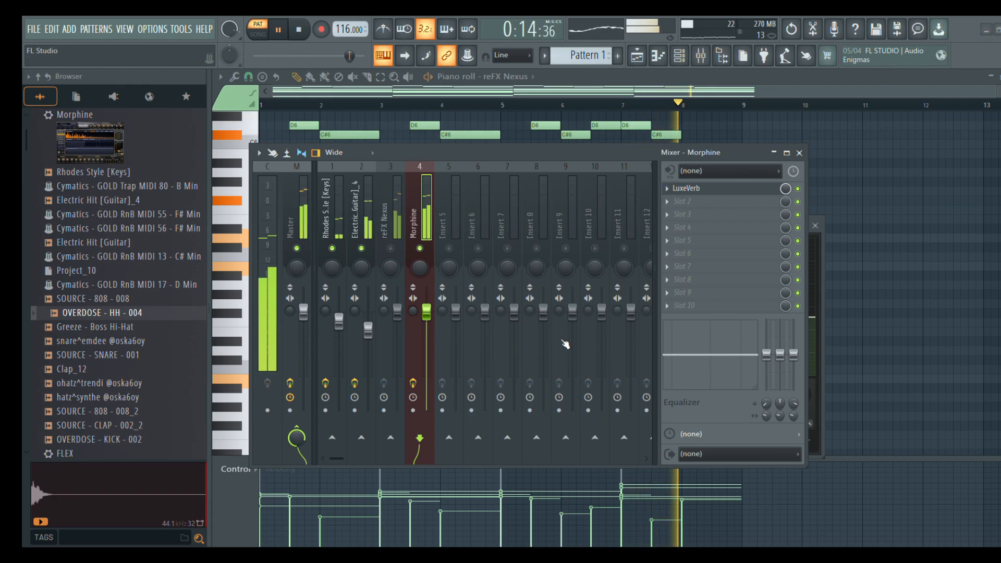
pyautogui.hotkey('ctrl', 'z')
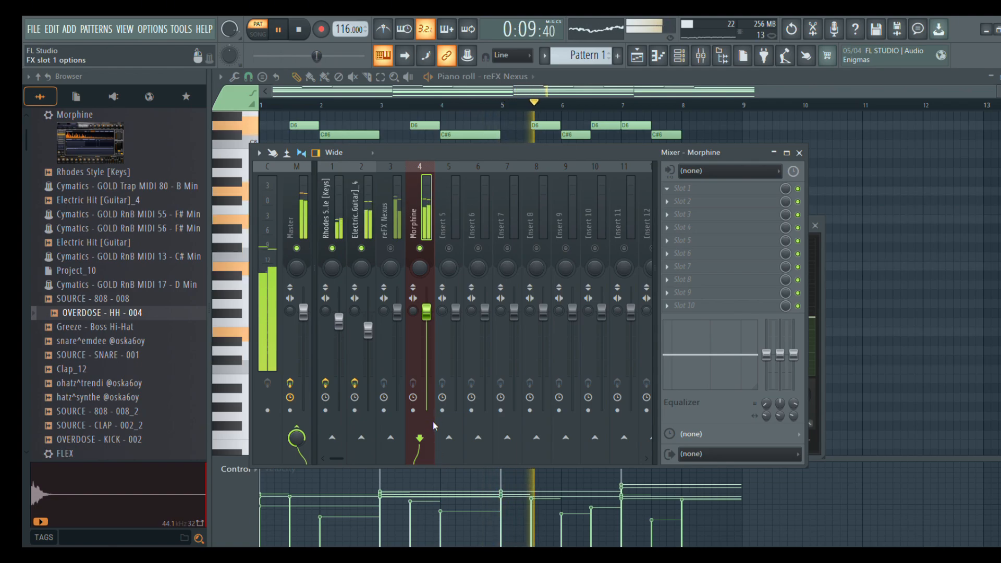
pyautogui.click(437, 499)
pyautogui.click(663, 158)
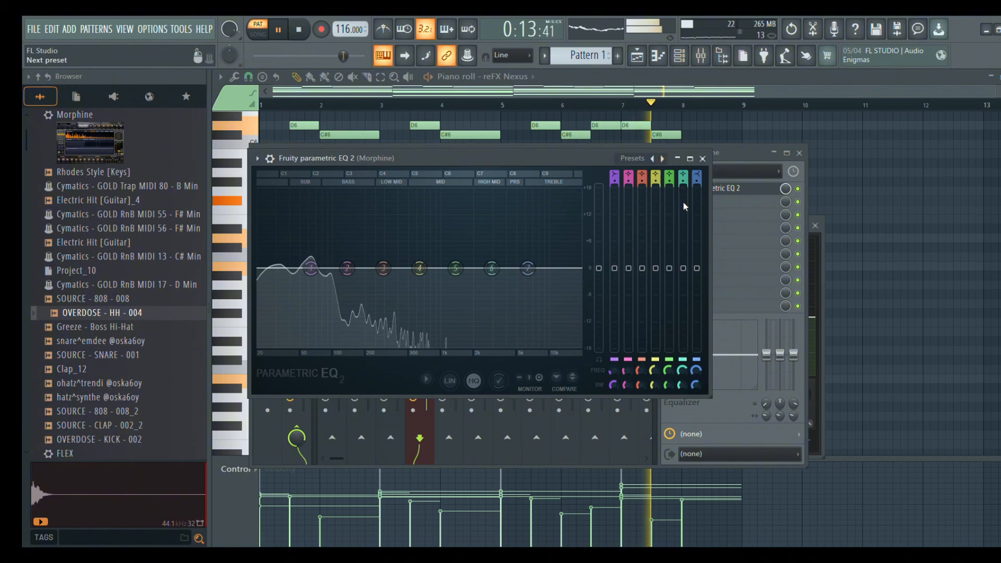
# Lower the high-cut frequency of the Morphine track's EQ to the low-mid range and play the pattern.
pyautogui.press('space')
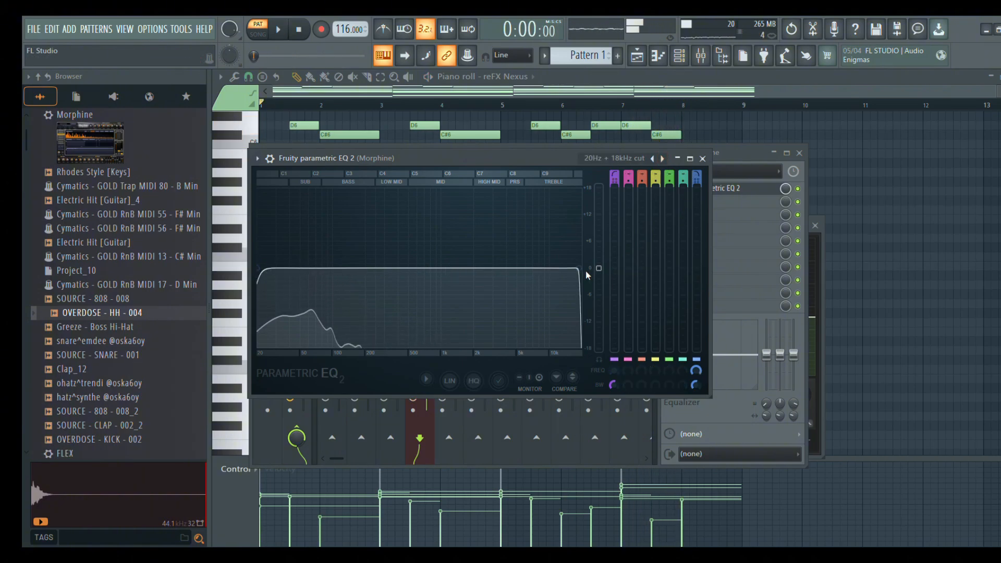
pyautogui.moveTo(583, 270); pyautogui.dragTo(365, 268)
pyautogui.press('space')
pyautogui.click(731, 156)
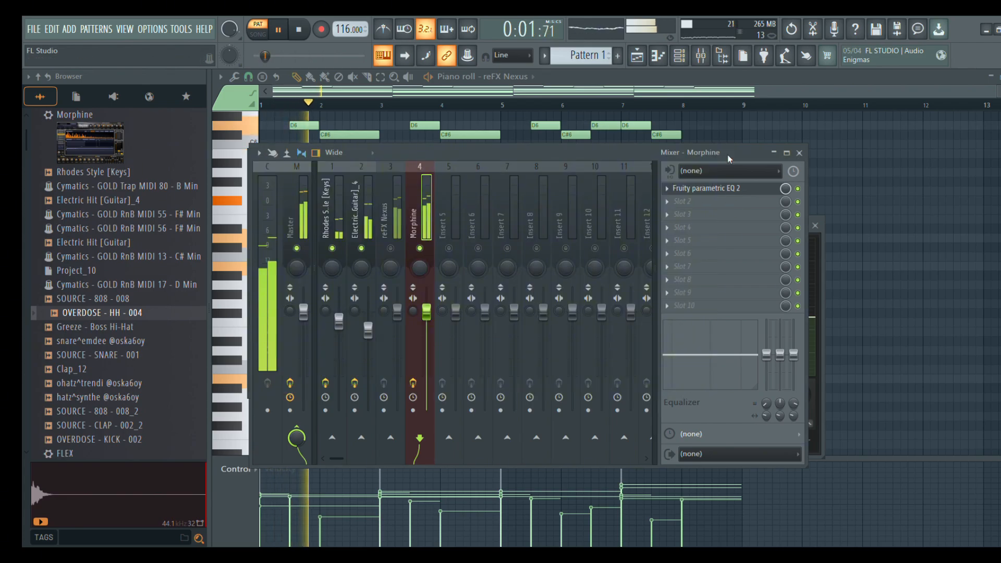
# Add Frequency Splitter in the Morphine track's slot 2, boosting the low output, reducing the mid output and raising the low/mid crossover frequency.
pyautogui.click(667, 202)
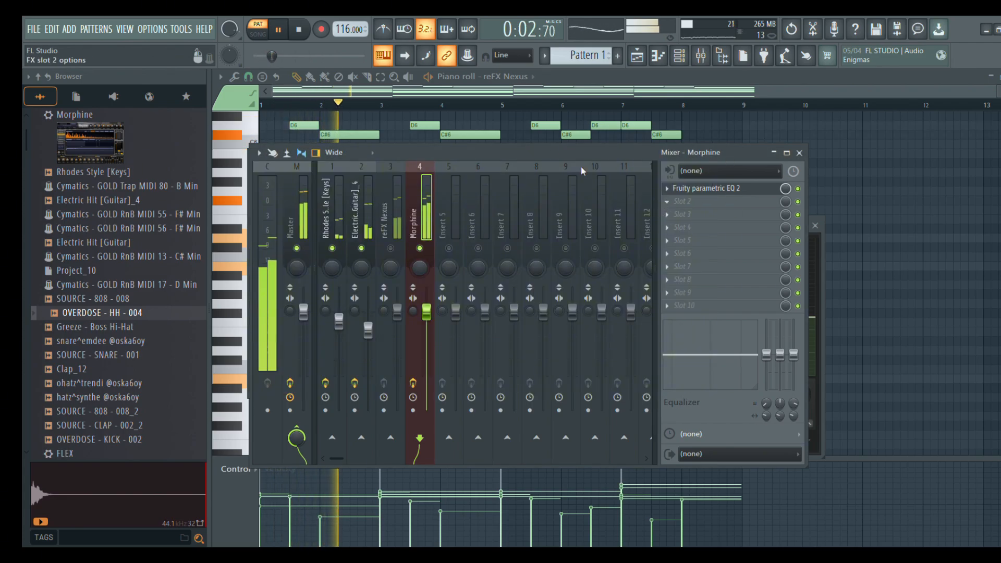
pyautogui.click(427, 456)
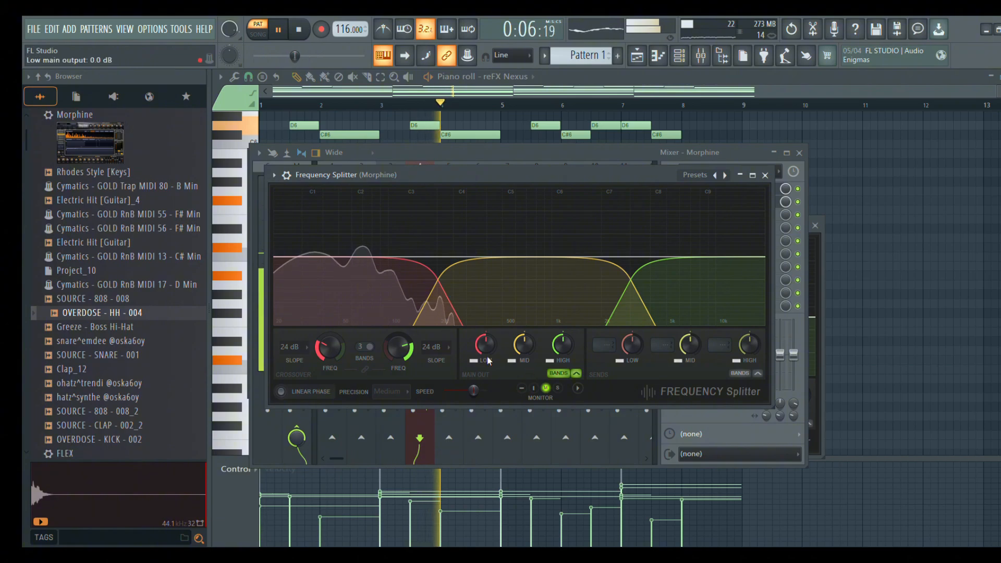
pyautogui.moveTo(523, 342); pyautogui.dragTo(523, 348)
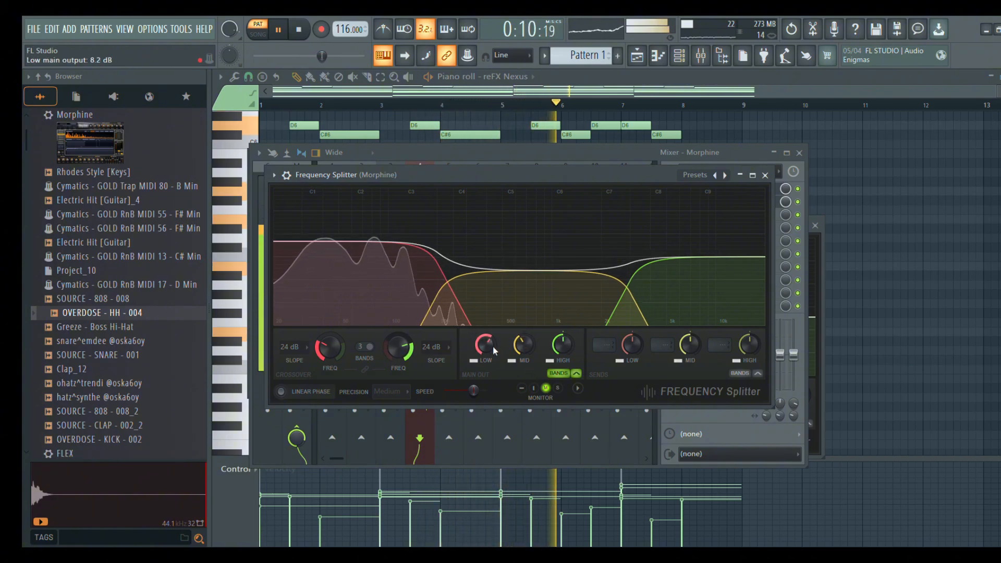
pyautogui.moveTo(336, 368); pyautogui.dragTo(330, 357)
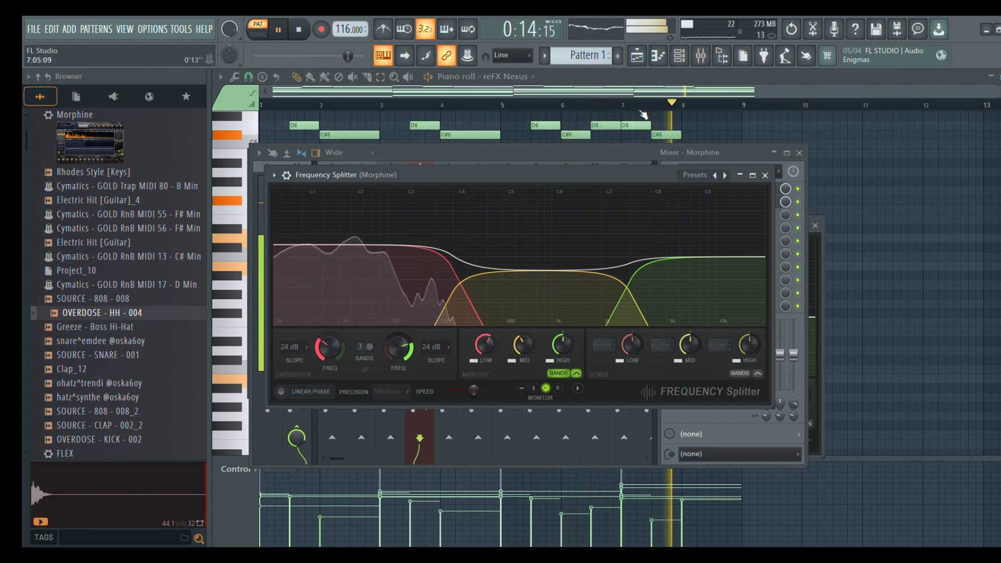
pyautogui.click(708, 59)
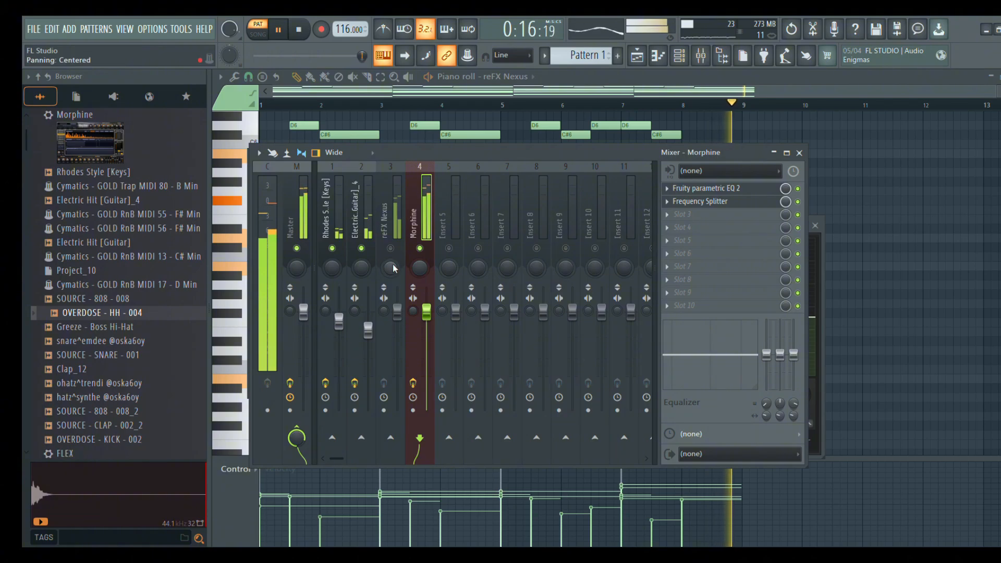
# Unmute the reFX Nexus track, set its volume to -3.7 dB and cut its mid EQ band by 1.6 near 1.5 kHz.
pyautogui.moveTo(400, 312); pyautogui.dragTo(400, 328)
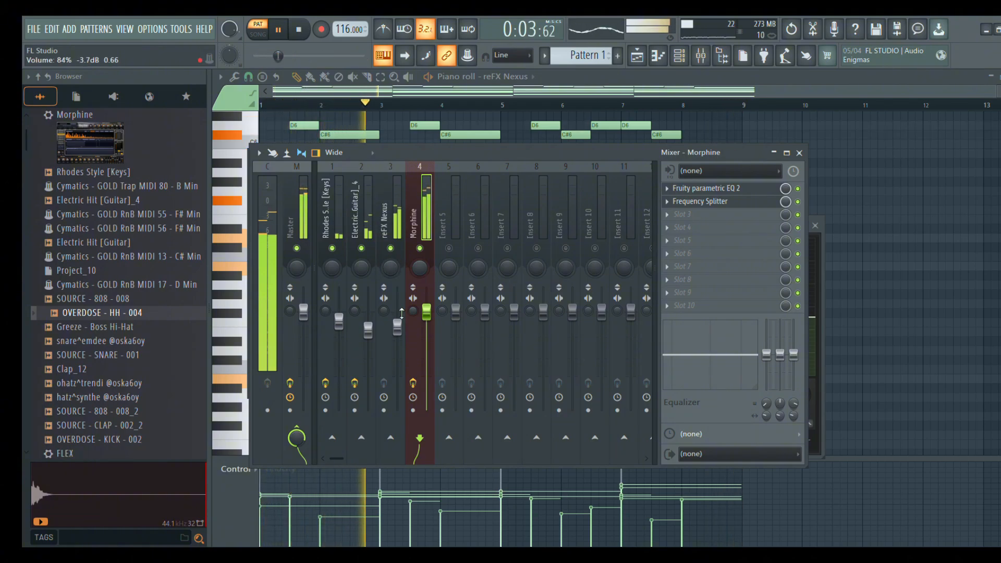
pyautogui.click(398, 249)
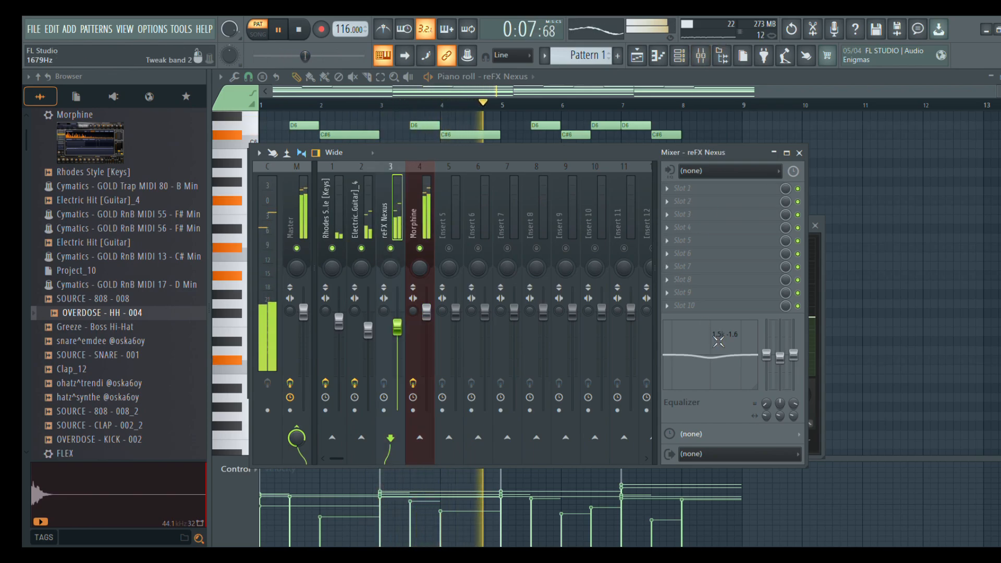
# Return to the channel rack and audition the snare^emdee sample from the browser while the pattern plays.
pyautogui.click(661, 57)
pyautogui.click(642, 59)
pyautogui.click(679, 57)
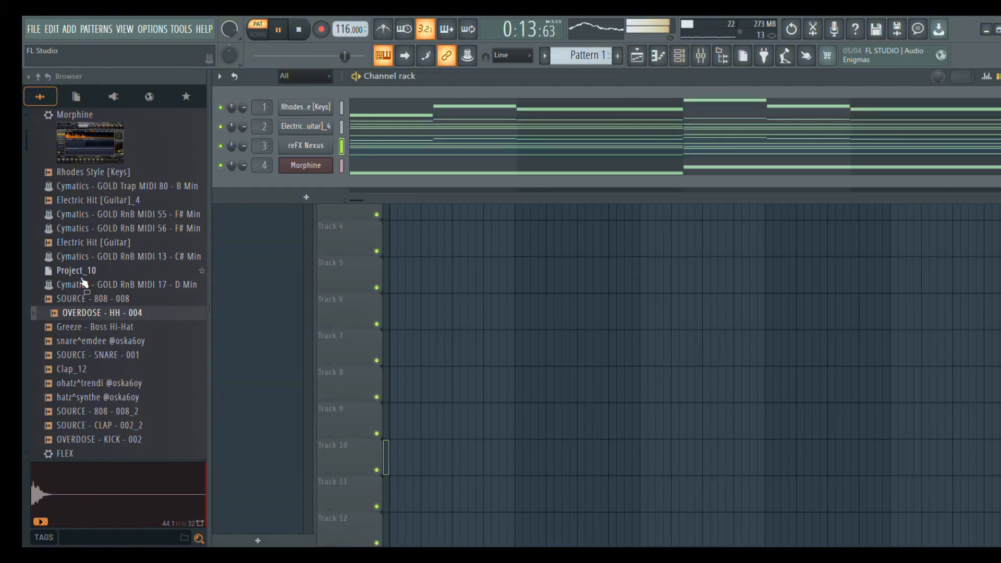
pyautogui.click(99, 341)
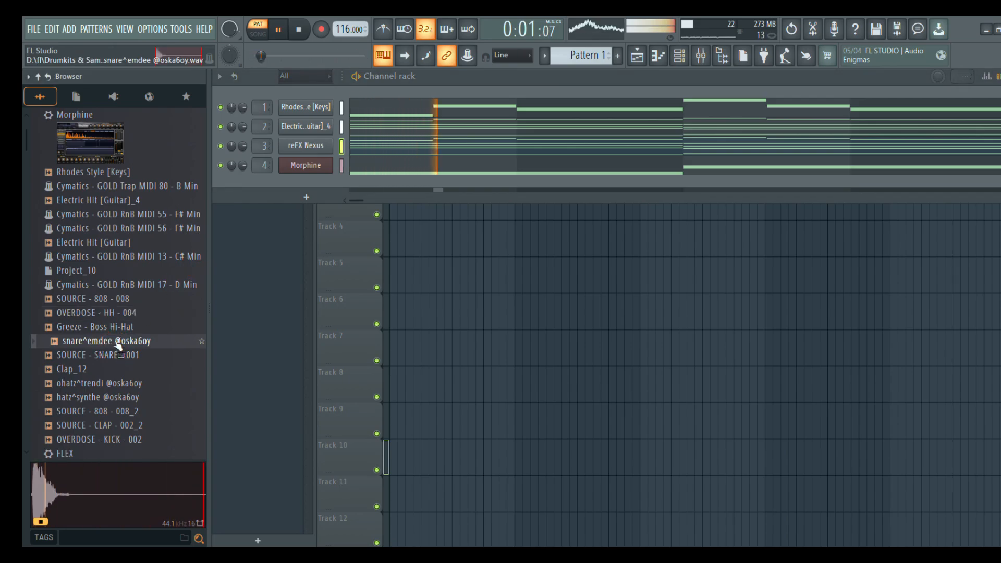
pyautogui.moveTo(118, 341)
pyautogui.mouseDown()
pyautogui.moveTo(265, 185)
pyautogui.moveTo(119, 357)
pyautogui.mouseUp()
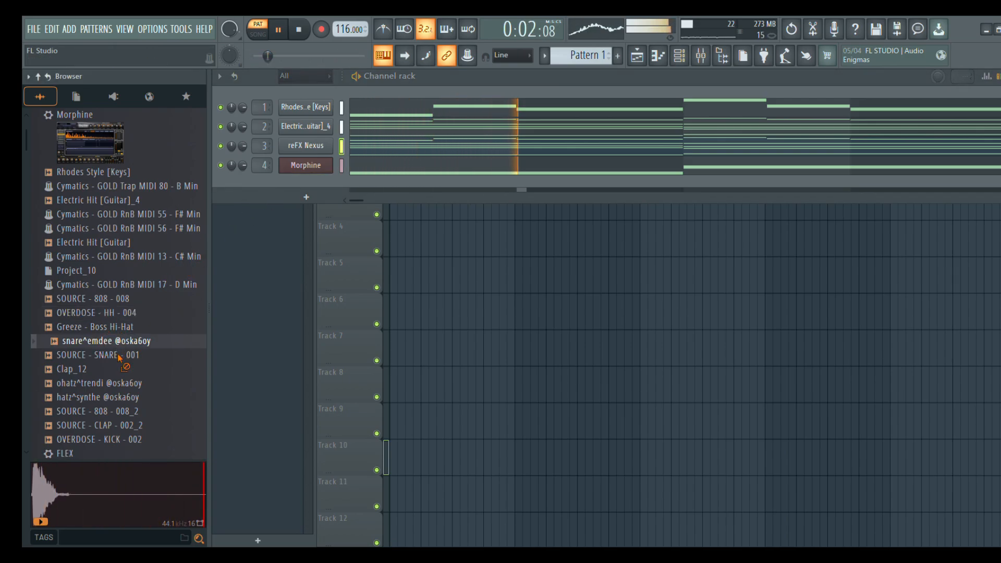
# Route the Morphine and reFX Nexus mixer tracks to Insert 5 instead of the Master.
pyautogui.click(701, 56)
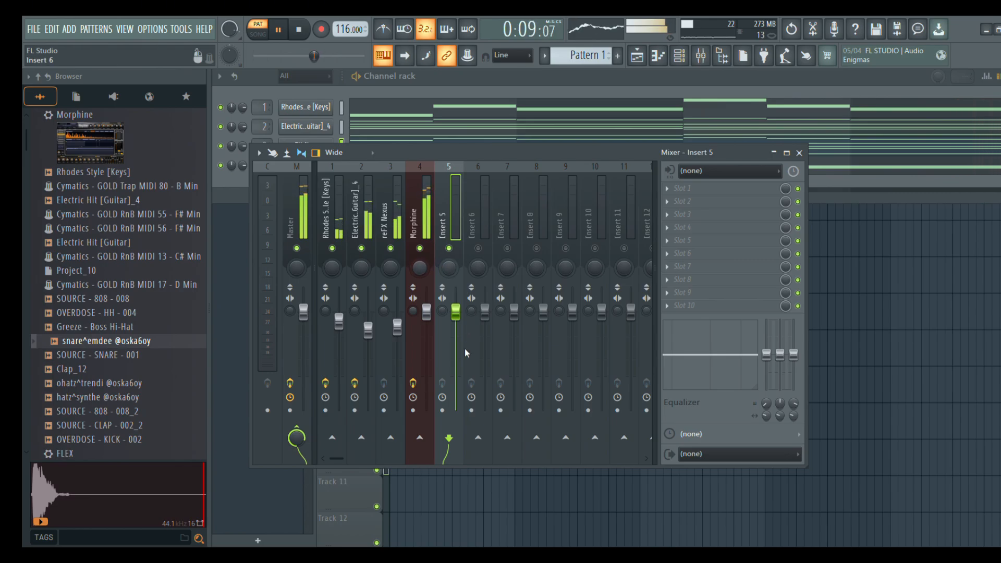
pyautogui.click(430, 228)
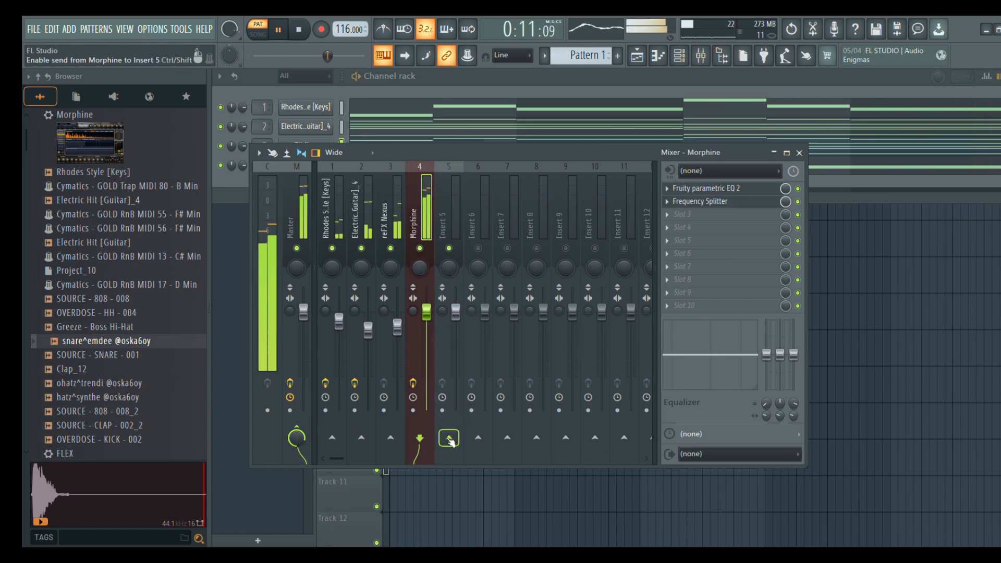
pyautogui.click(449, 440)
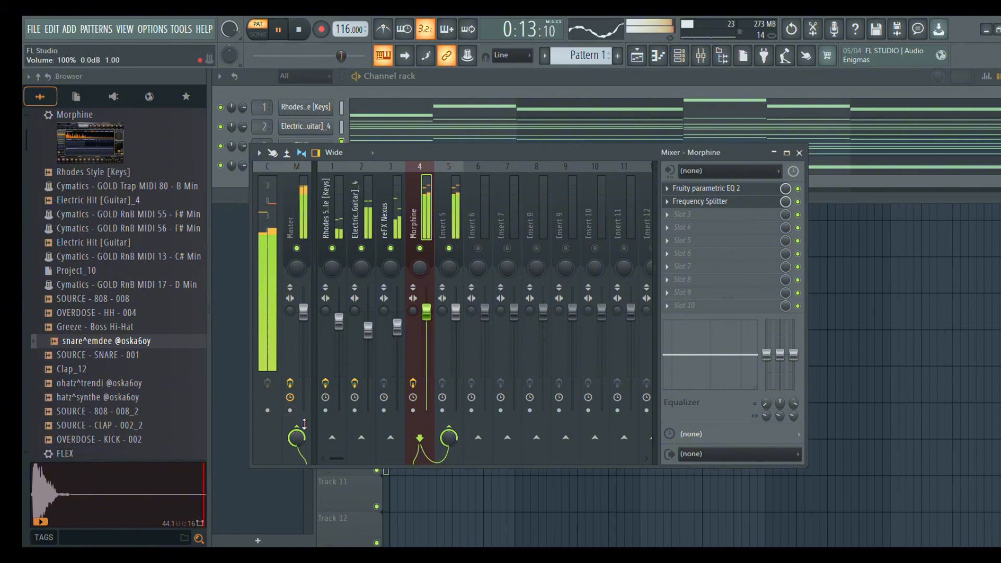
pyautogui.click(400, 198)
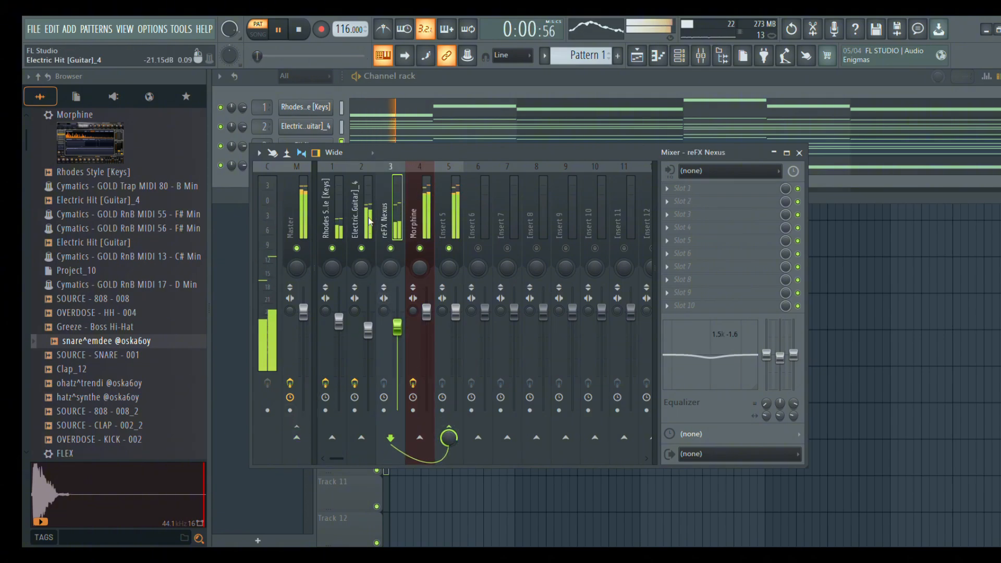
# Route the Electric Hit [Guitar]_4 and Rhodes Style [Keys] mixer tracks to Insert 5 instead of the Master.
pyautogui.click(362, 417)
pyautogui.click(450, 439)
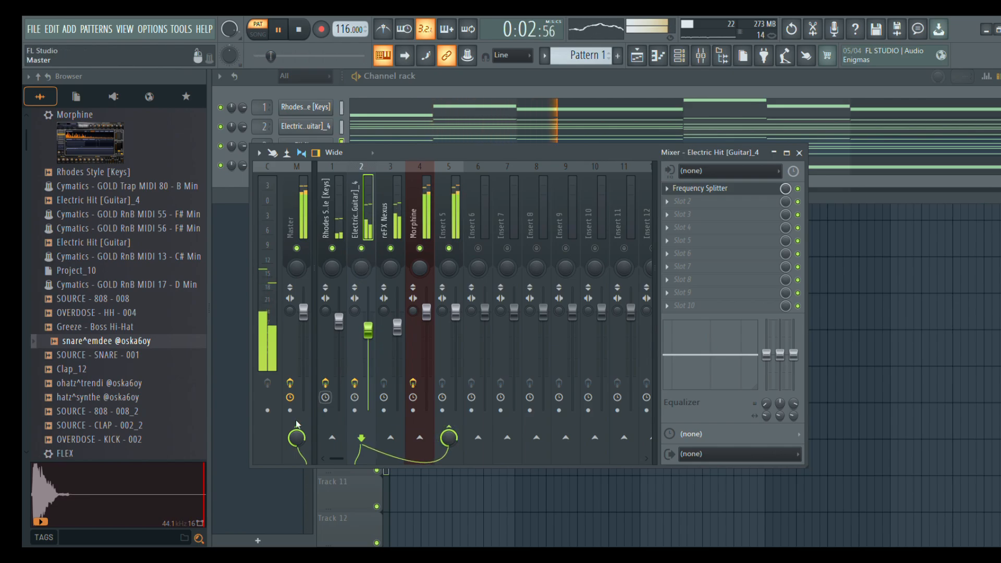
pyautogui.click(331, 417)
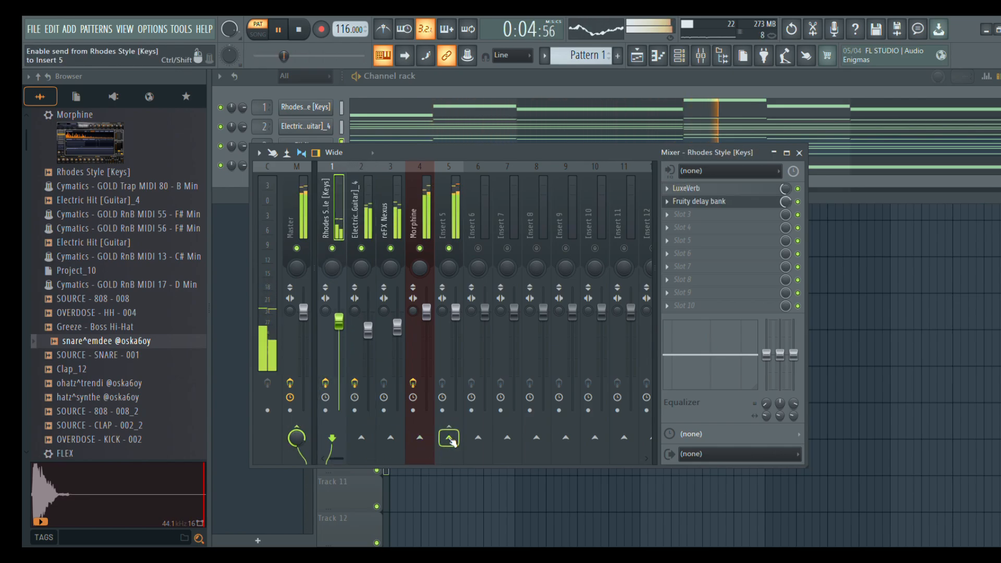
pyautogui.click(450, 439)
pyautogui.click(297, 438)
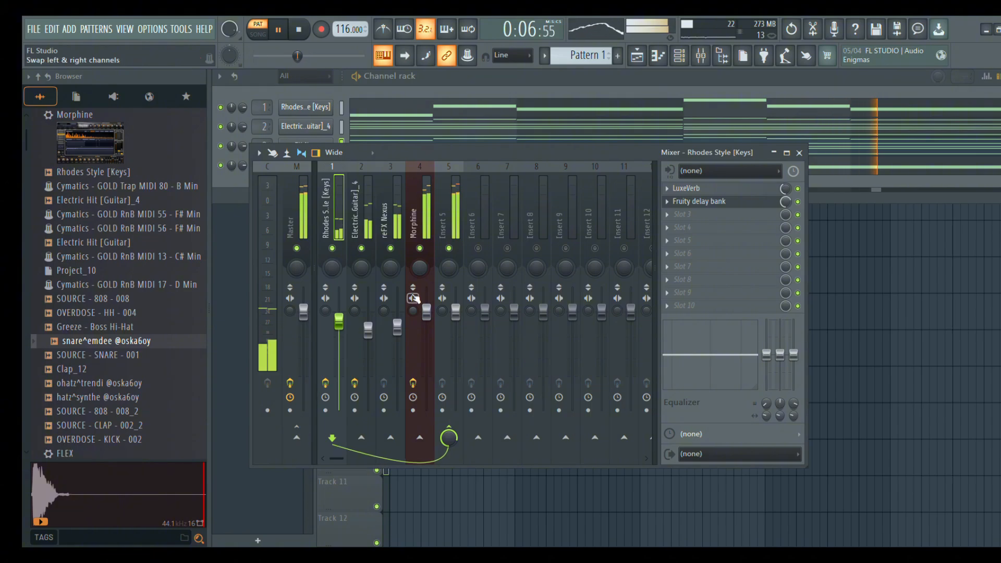
# Add EQUO to slot 1 of the Insert 5 bus and shape its pan bands.
pyautogui.click(446, 219)
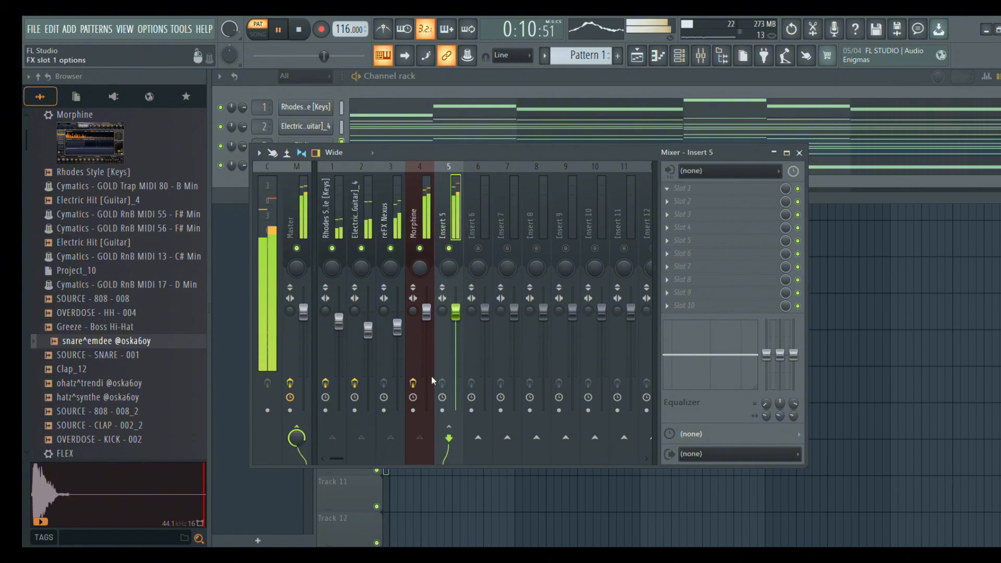
pyautogui.click(435, 447)
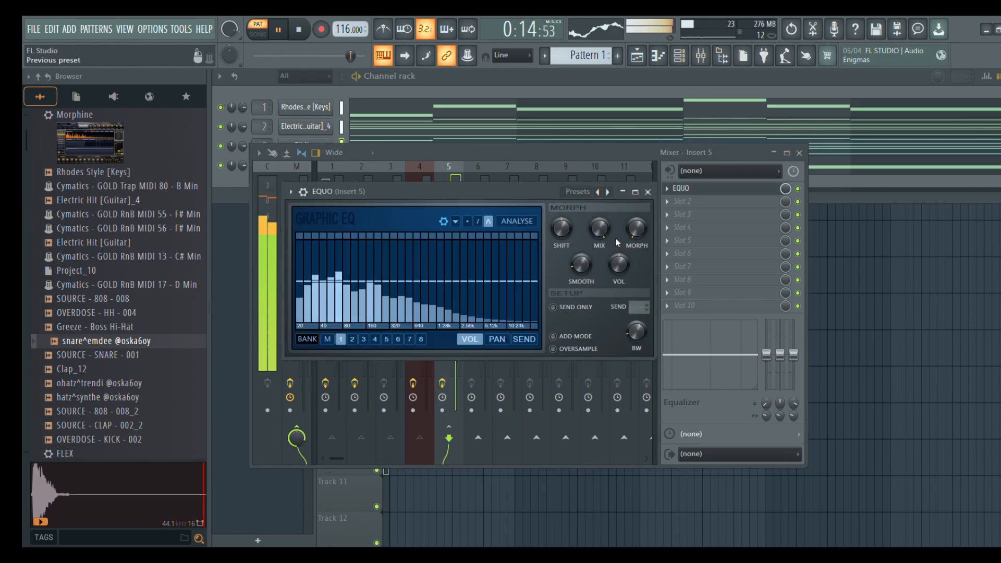
pyautogui.click(497, 339)
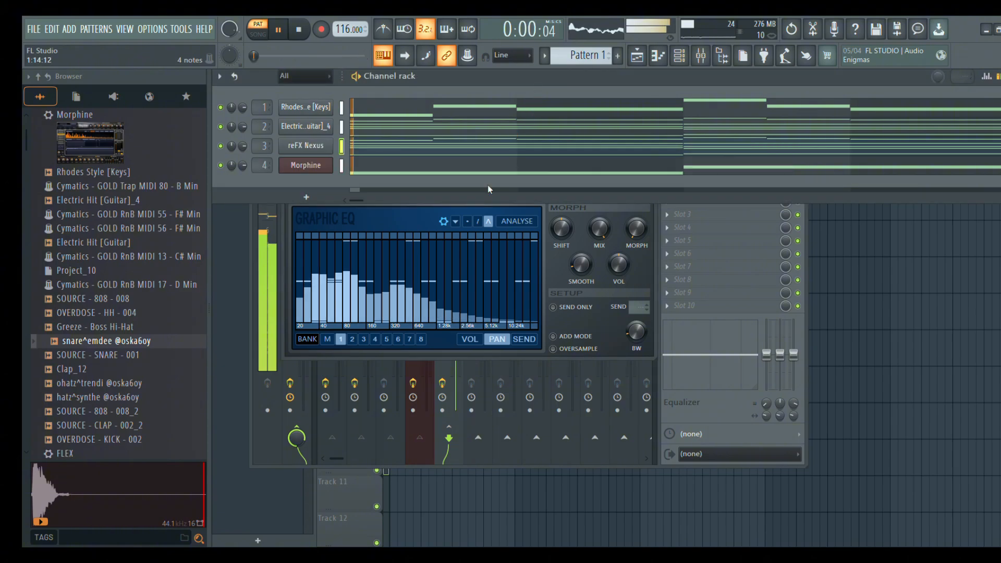
# Return to the mixer and route the Morphine track straight to the Master instead of Insert 5.
pyautogui.click(709, 61)
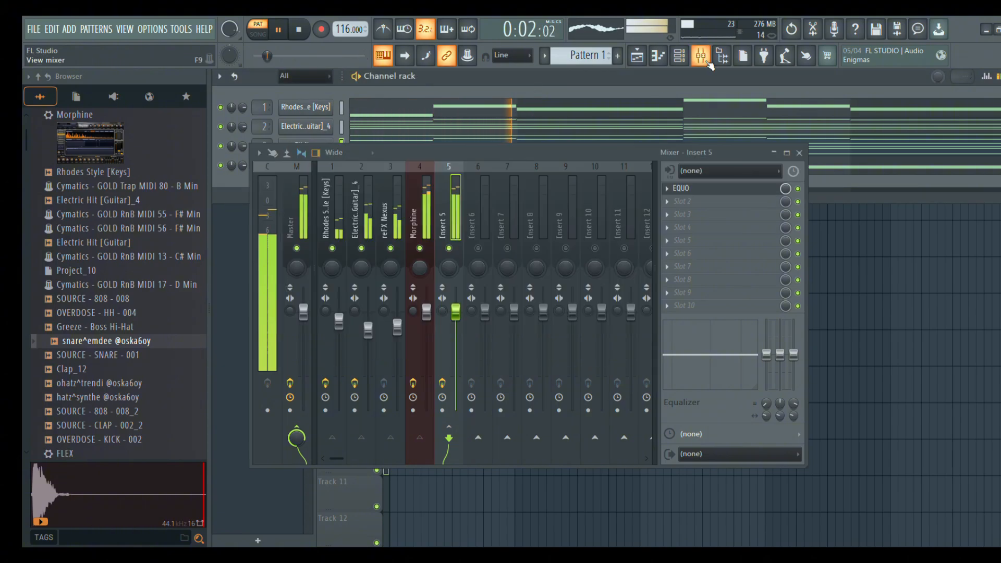
pyautogui.click(430, 261)
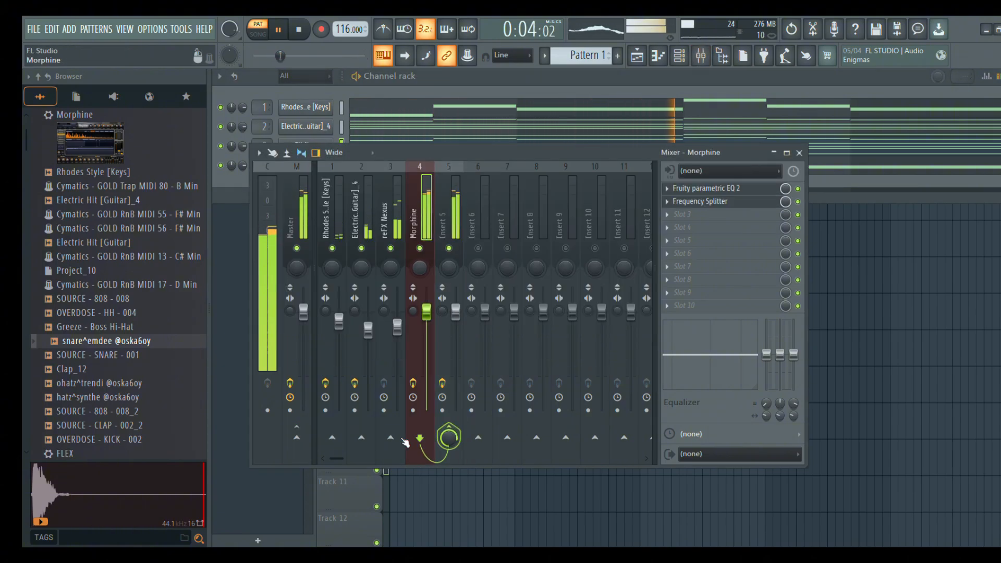
pyautogui.click(297, 439)
pyautogui.click(447, 433)
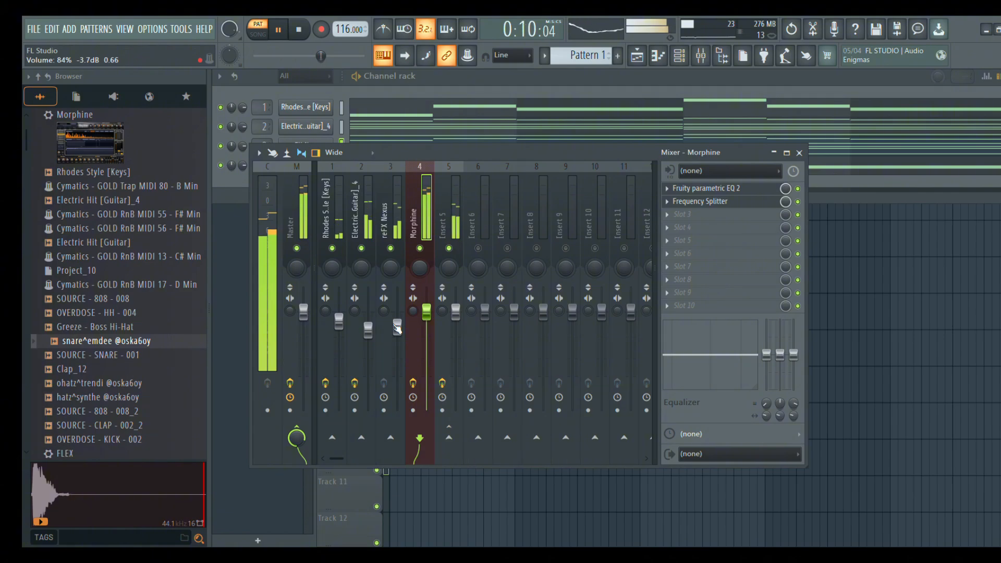
# Add SOURCE - SNARE - 001, Greeze - Boss Hi-Hat, OVERDOSE - HH - 004 and snare^emdee to the channel rack as new channels.
pyautogui.click(485, 88)
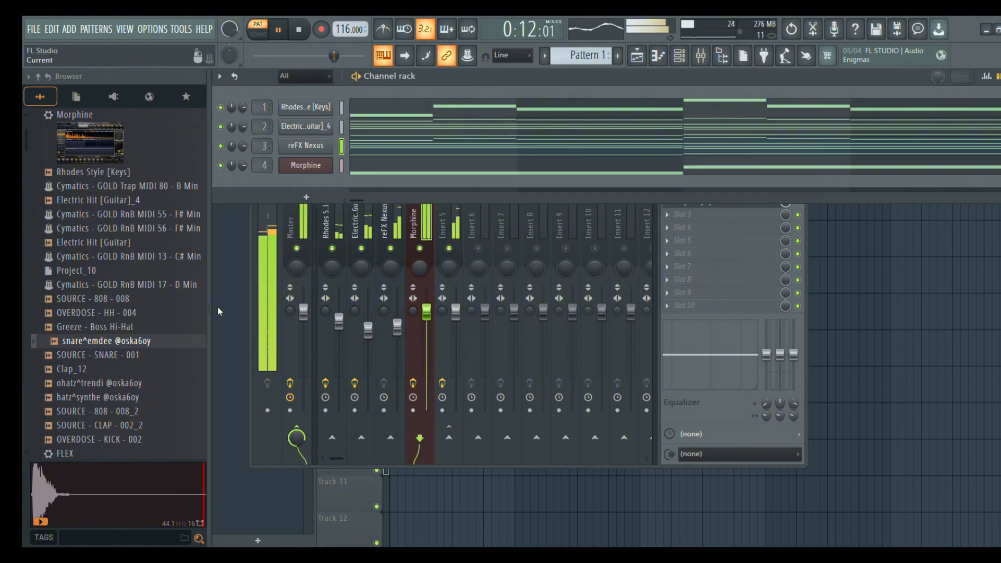
pyautogui.click(76, 355)
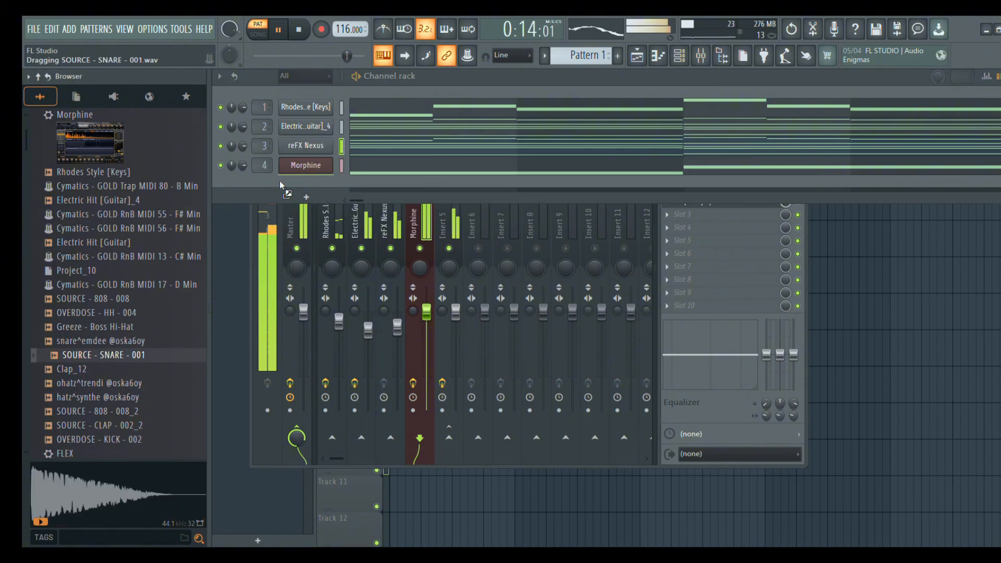
pyautogui.moveTo(284, 184); pyautogui.dragTo(288, 184)
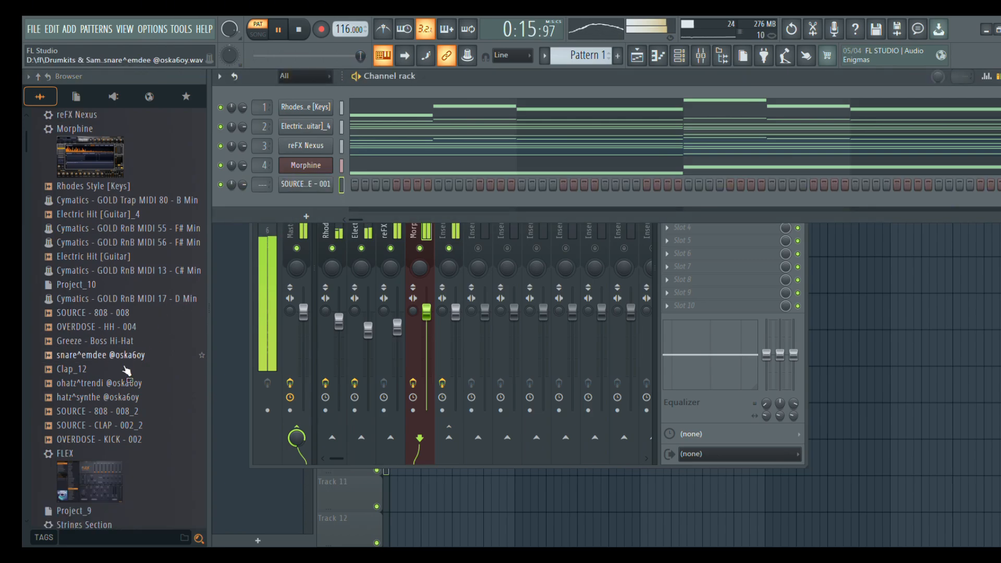
pyautogui.moveTo(99, 341); pyautogui.dragTo(306, 203)
pyautogui.click(91, 341)
pyautogui.moveTo(95, 347); pyautogui.dragTo(329, 228)
pyautogui.moveTo(124, 354); pyautogui.dragTo(328, 236)
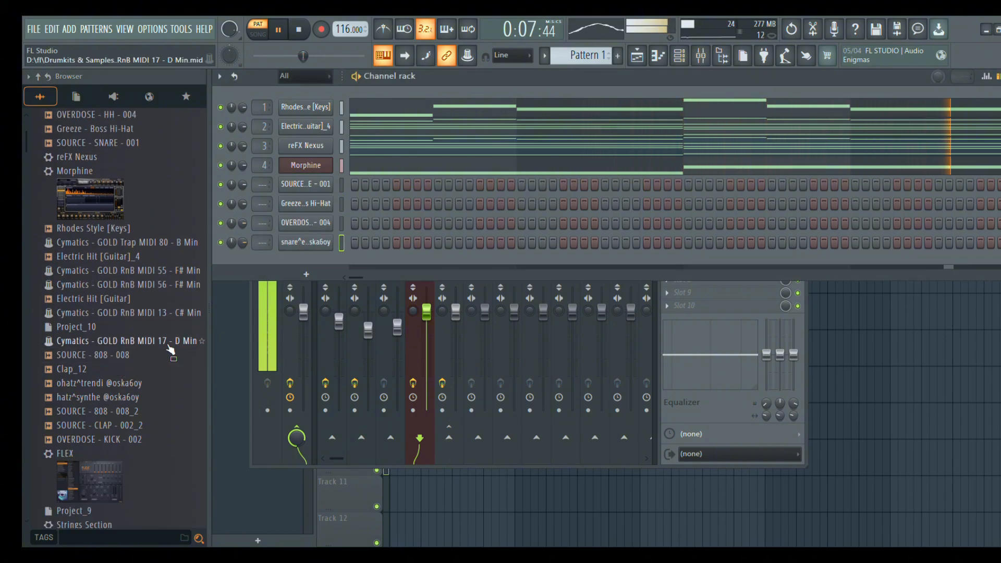
# Add Clap_12 as a channel, mute Morphine and audition the hatz^synthe and SOURCE - 808 - 008_2 samples.
pyautogui.click(124, 369)
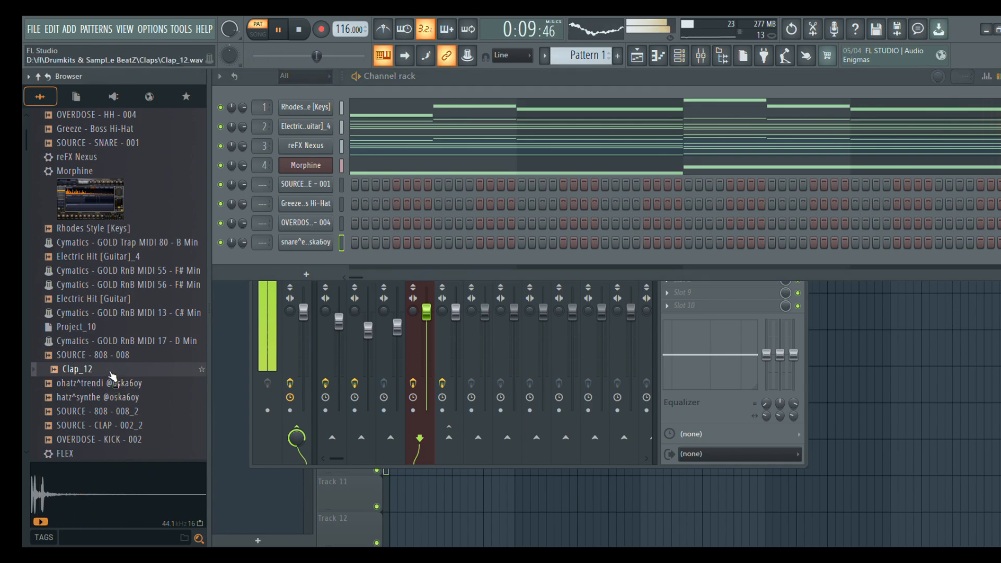
pyautogui.moveTo(293, 259); pyautogui.dragTo(300, 266)
pyautogui.moveTo(140, 397)
pyautogui.mouseDown()
pyautogui.moveTo(148, 409)
pyautogui.moveTo(127, 403)
pyautogui.mouseUp()
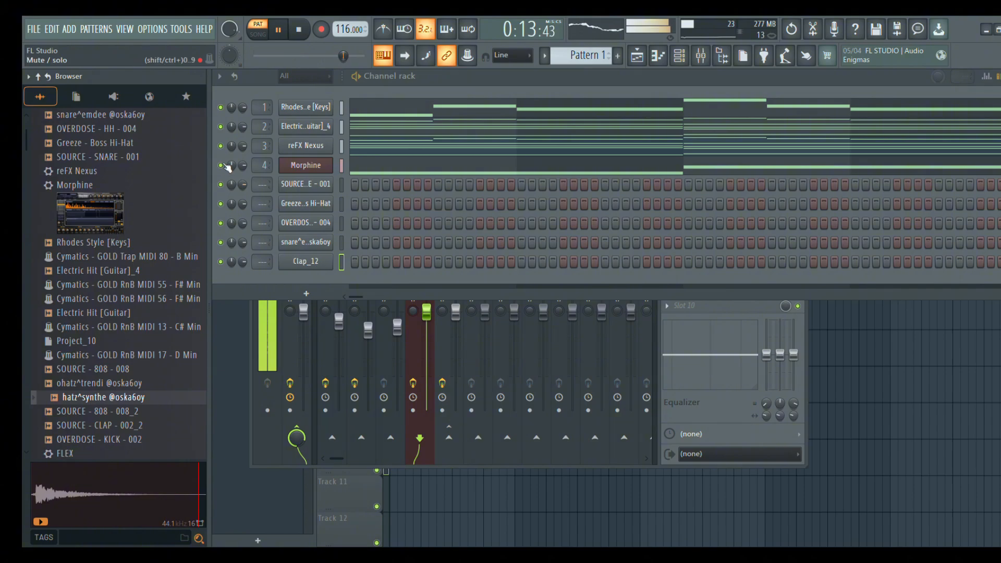
pyautogui.click(101, 413)
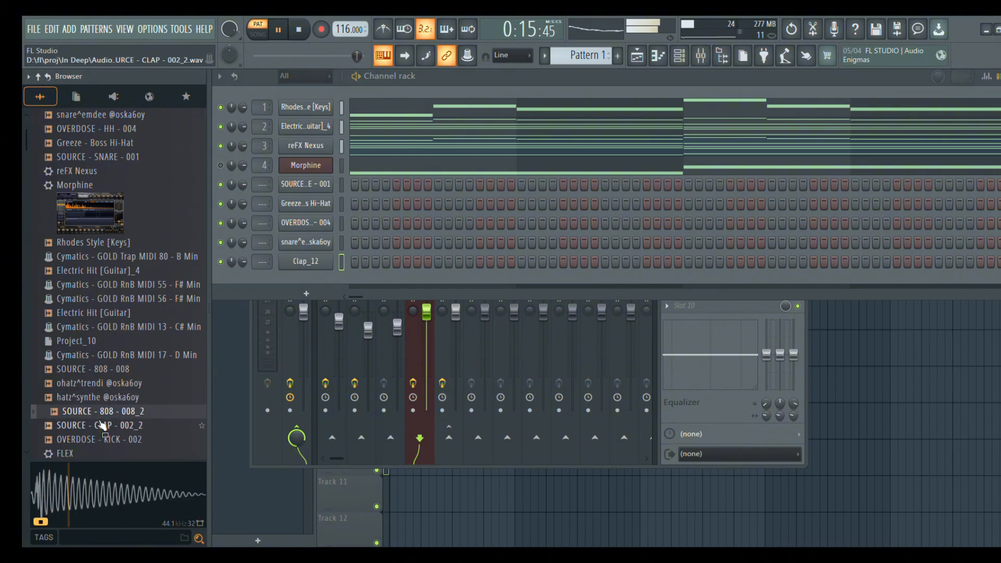
# Add OVERDOSE - KICK - 002 and SOURCE - CLAP - 002_2 from the recent files as channels below Clap_12.
pyautogui.moveTo(104, 440); pyautogui.dragTo(193, 332)
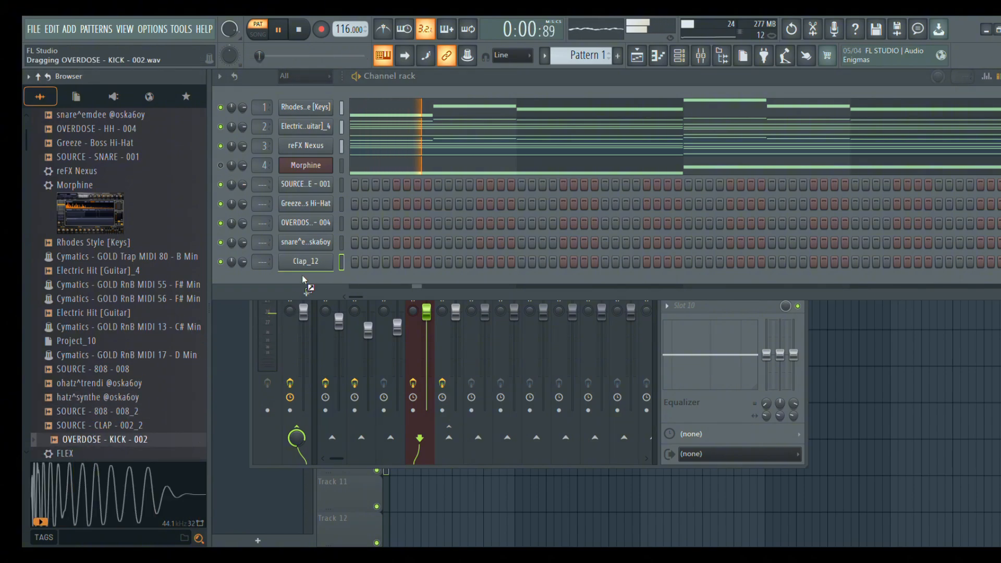
pyautogui.moveTo(302, 275); pyautogui.dragTo(303, 275)
pyautogui.click(93, 439)
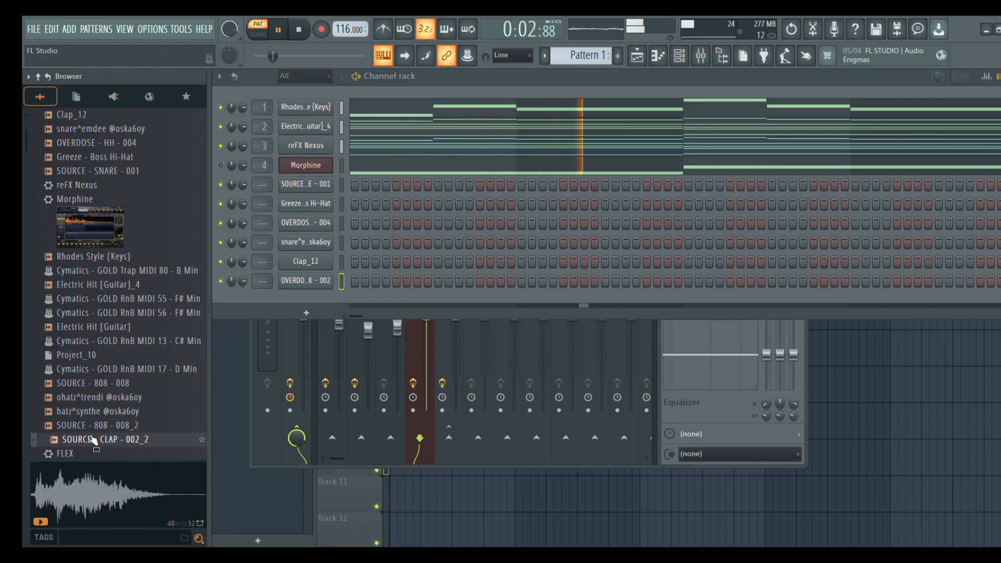
pyautogui.moveTo(93, 439); pyautogui.dragTo(299, 307)
pyautogui.scroll(-4, 120, 407)
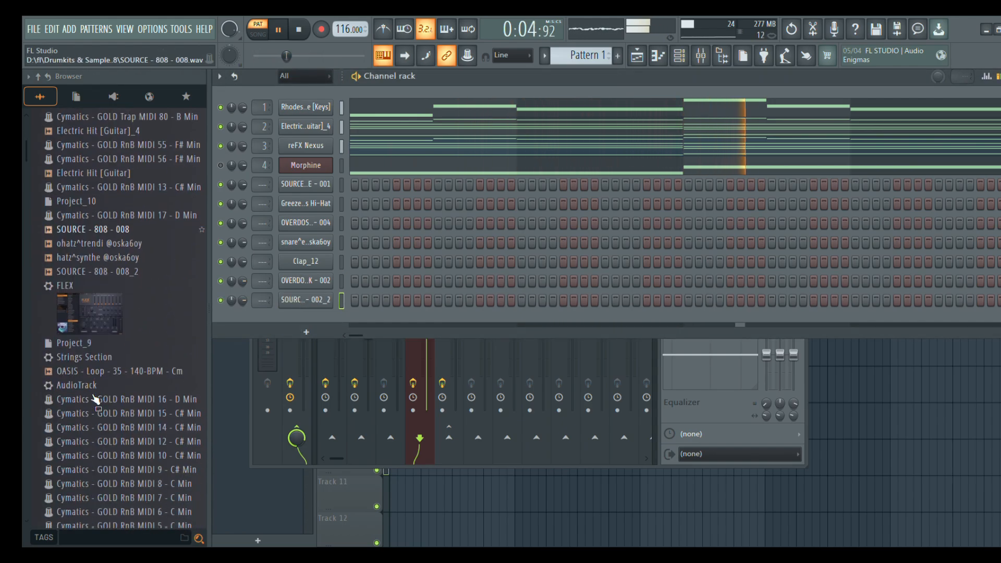
# Inspect the SOURCE - CLAP - 002_2 sample in its sampler settings and in Edison, and return to the channel rack.
pyautogui.click(309, 307)
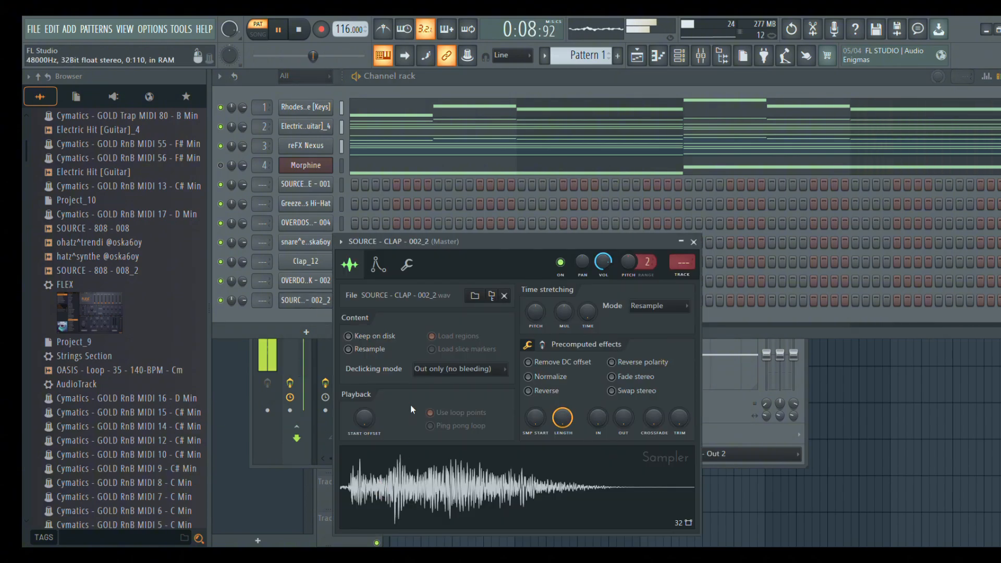
pyautogui.hotkey('ctrl', 'e')
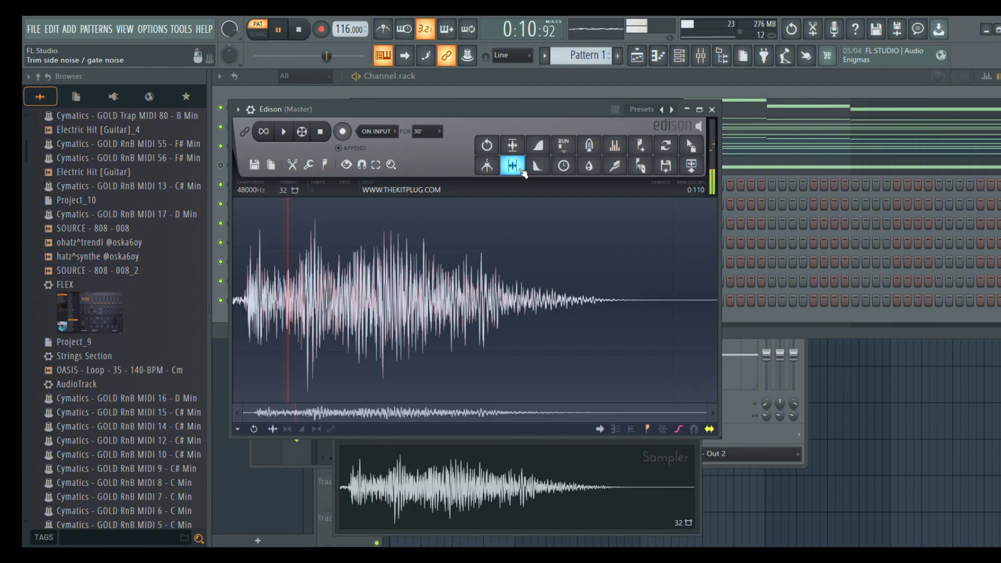
pyautogui.click(712, 109)
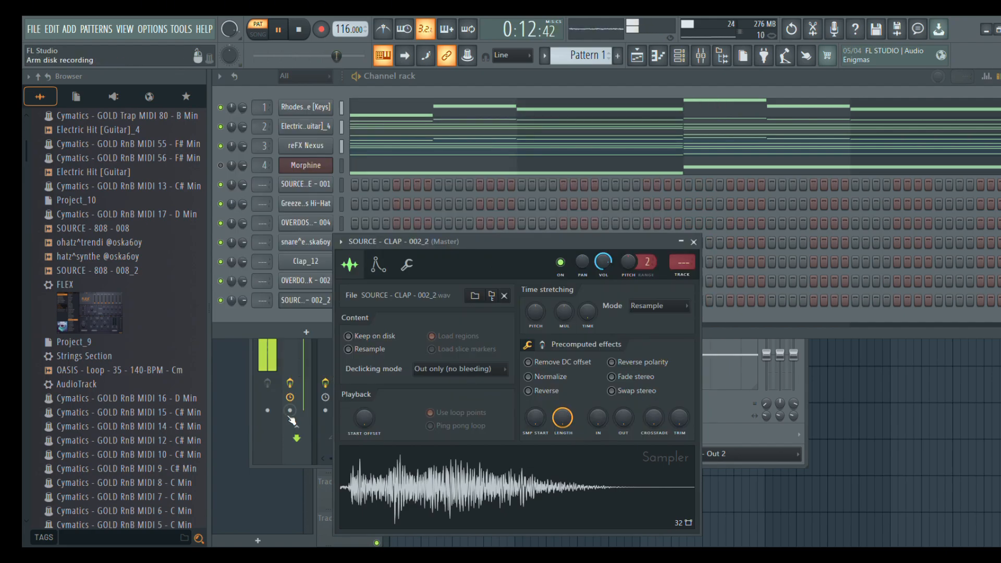
pyautogui.click(529, 95)
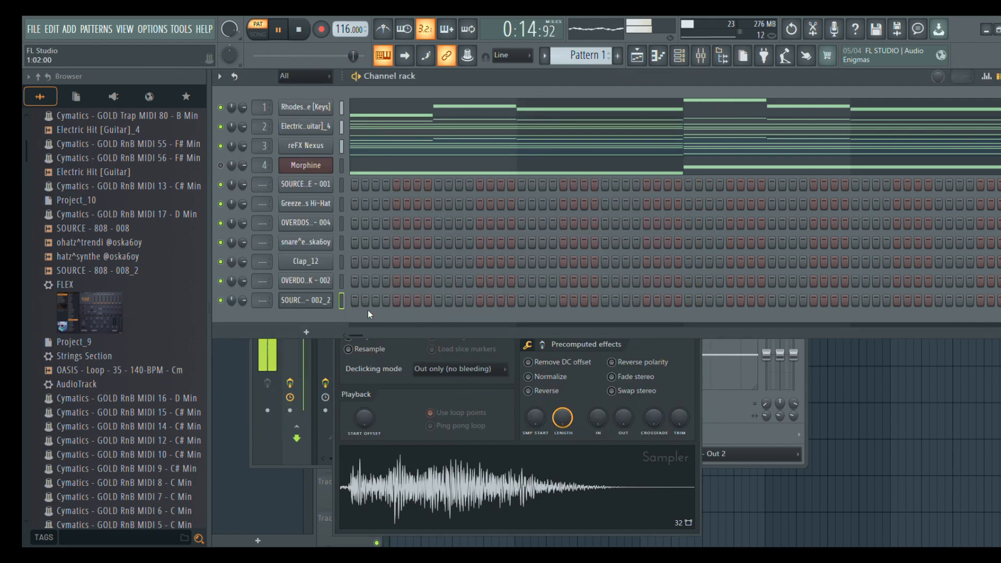
# Play the pattern and add the Rhodes Style [Keys] sample as a new channel above Electric Hit [Guitar]_4.
pyautogui.press('space')
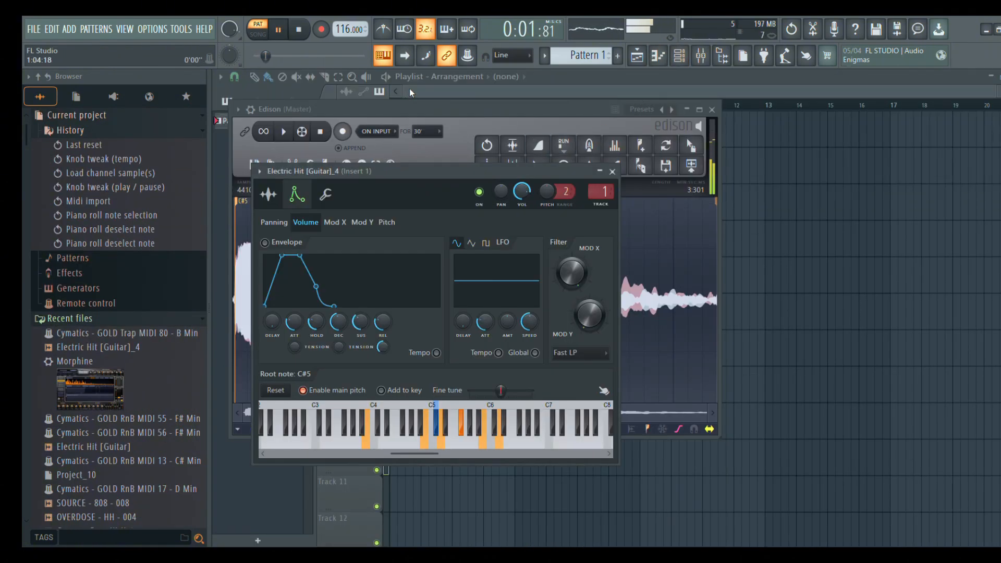
pyautogui.scroll(-4, 125, 282)
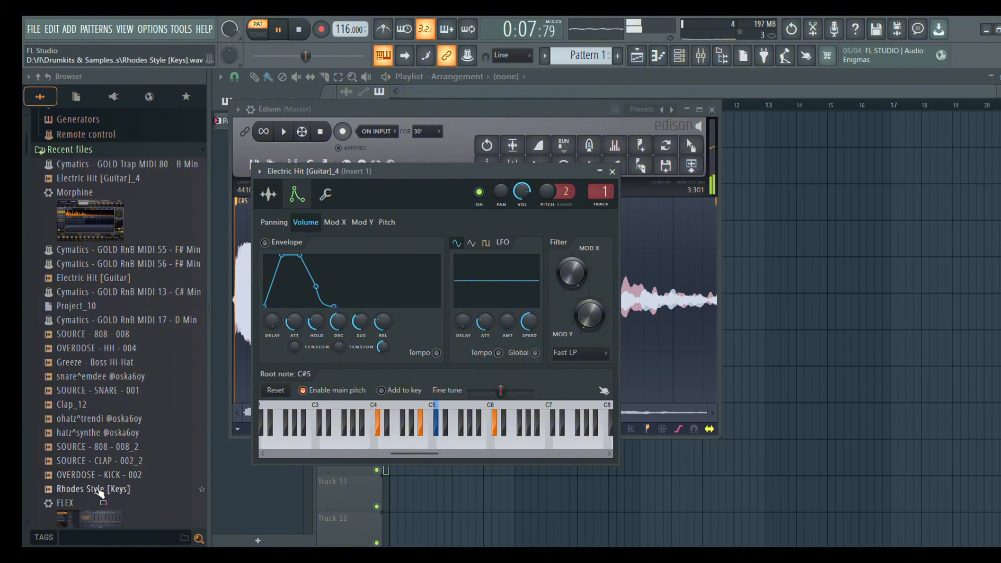
pyautogui.moveTo(97, 489); pyautogui.dragTo(421, 95)
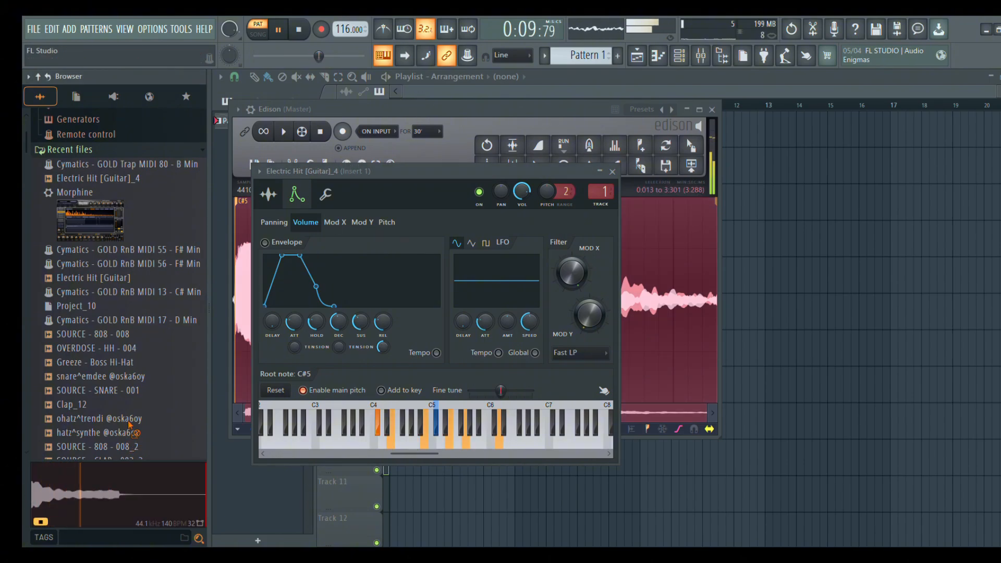
pyautogui.click(680, 57)
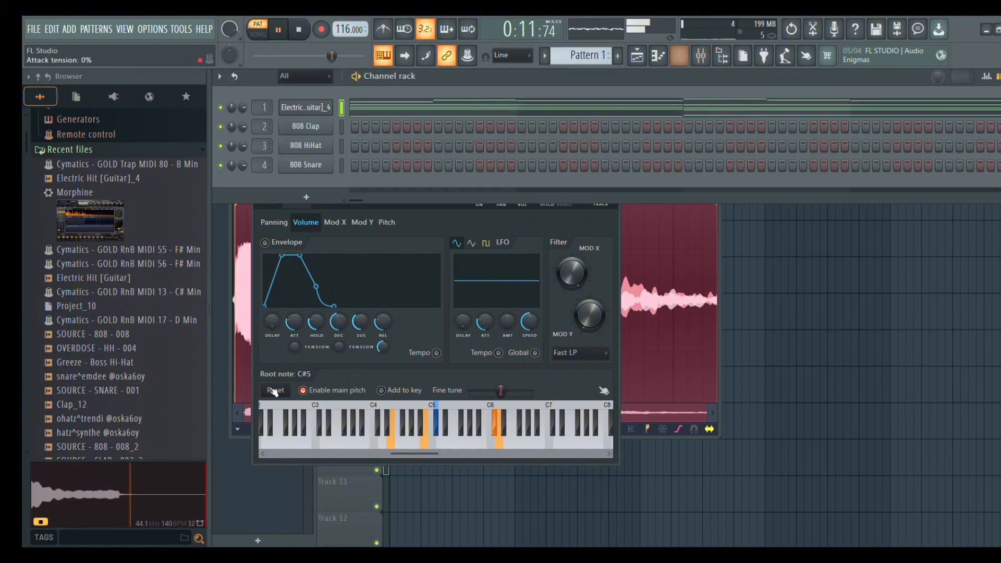
pyautogui.scroll(-2, 139, 397)
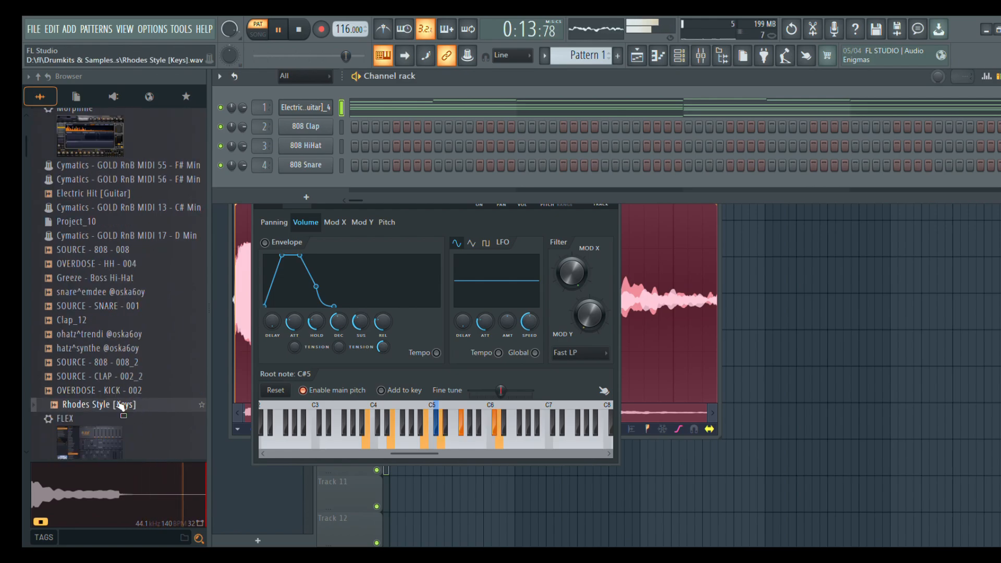
pyautogui.moveTo(120, 405); pyautogui.dragTo(311, 94)
# Put Electric Hit [Guitar]_4's upper melody notes into the Rhodes Style [Keys] piano roll, play the pattern and review both channels' notes.
pyautogui.press('F7')
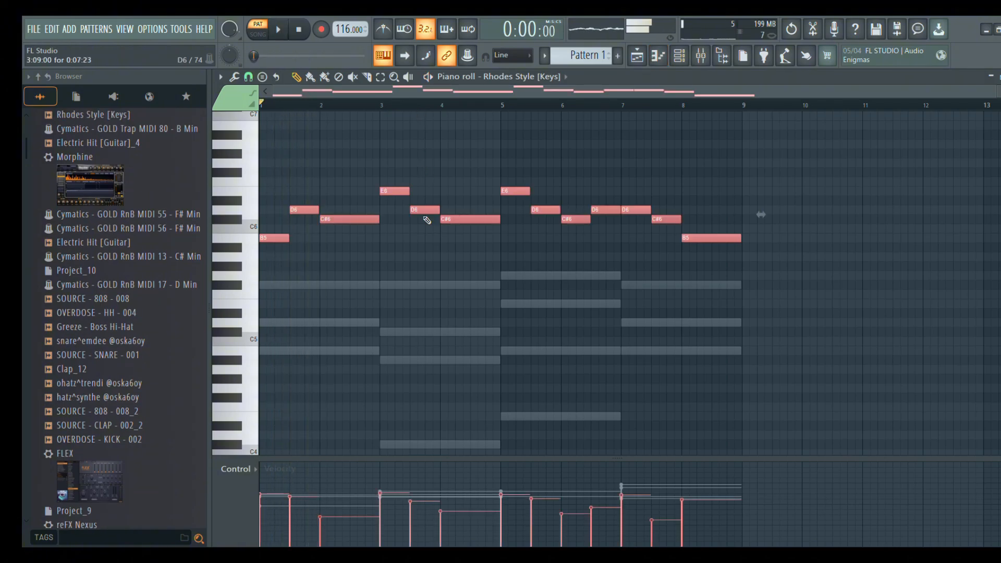
pyautogui.press('space')
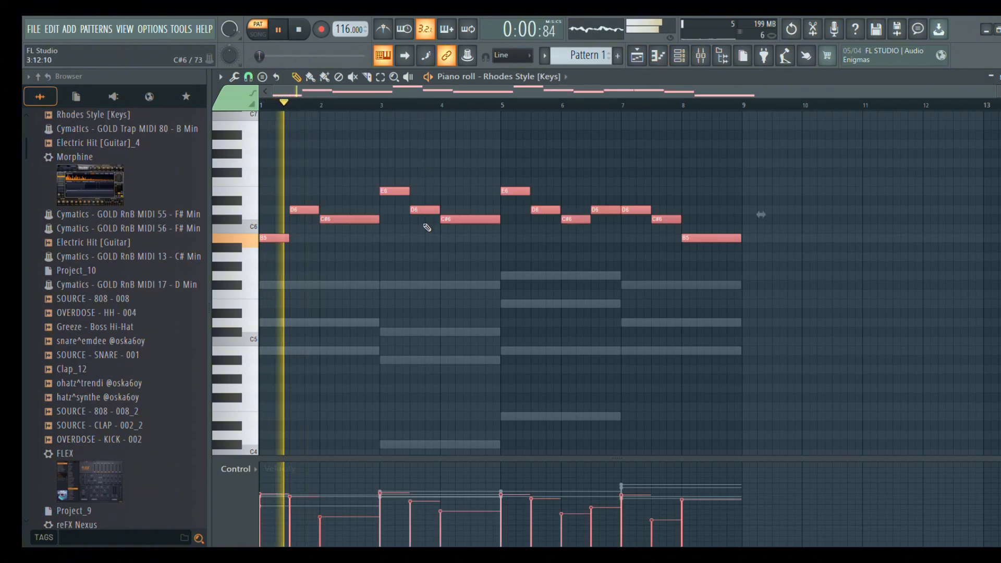
pyautogui.click(683, 55)
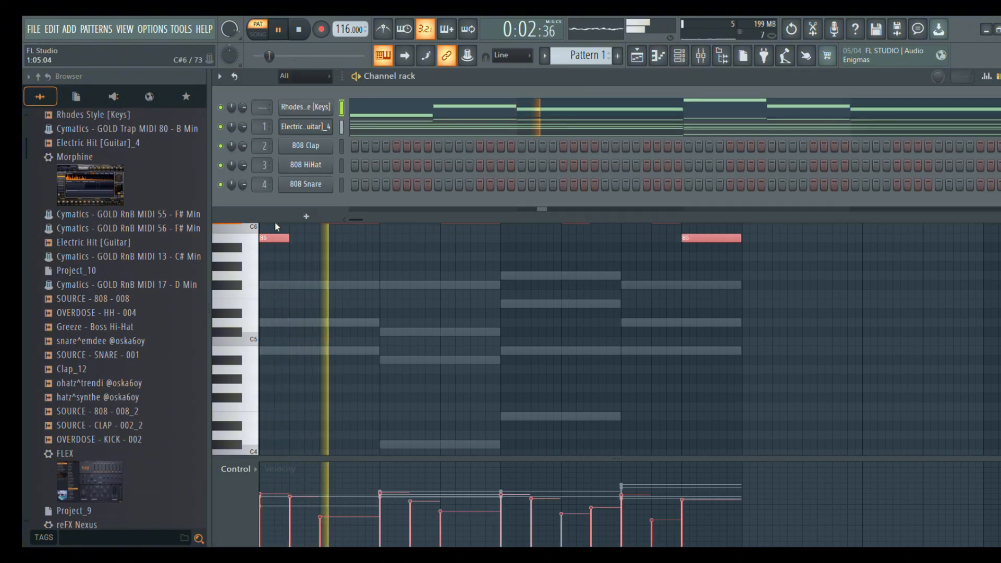
pyautogui.click(371, 129)
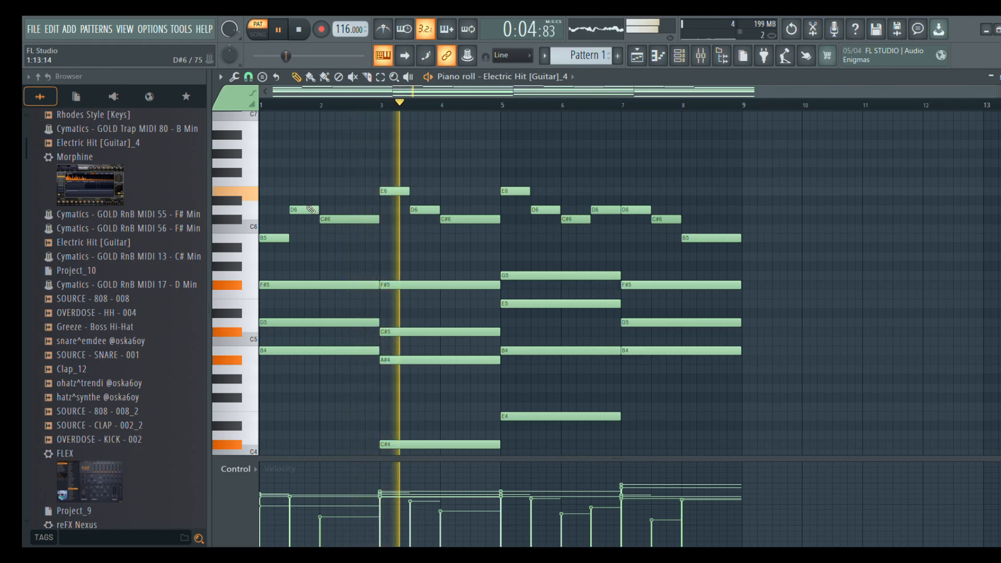
pyautogui.click(680, 54)
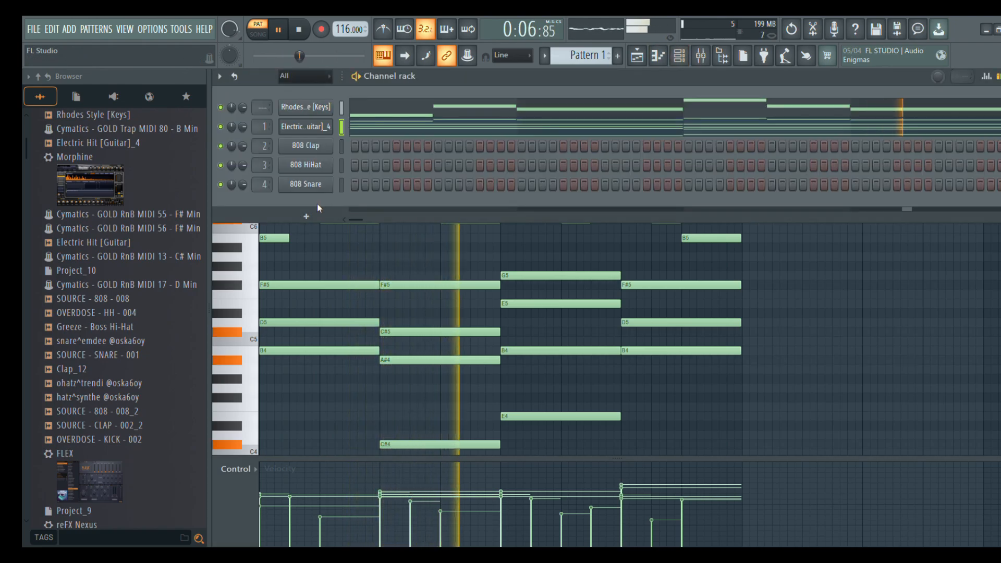
pyautogui.click(637, 54)
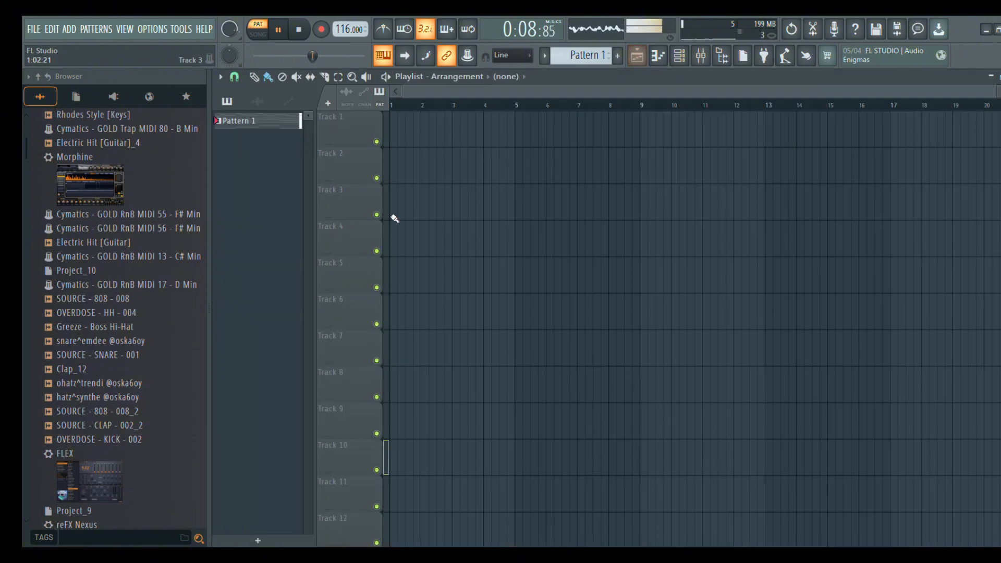